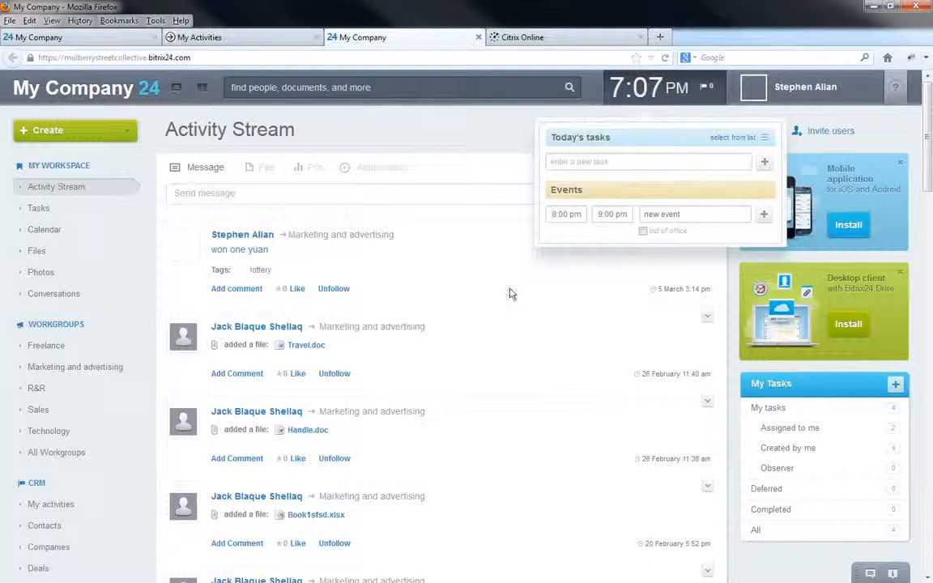
Add a task named "conduct webinar" to today's tasks in the day planner
{"action": "left_click", "coordinate": [500, 277]}
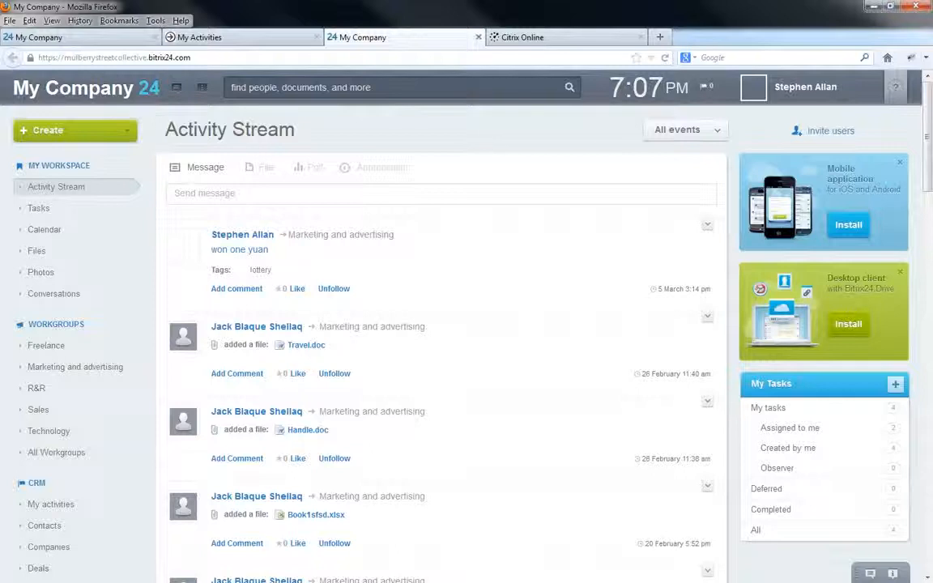
{"action": "left_click", "coordinate": [589, 90]}
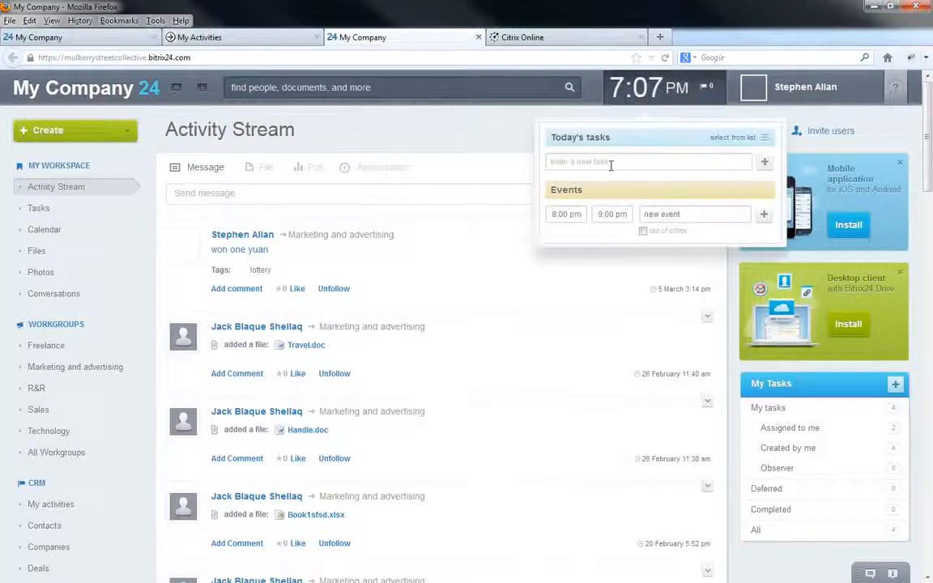
{"action": "left_click", "coordinate": [662, 165]}
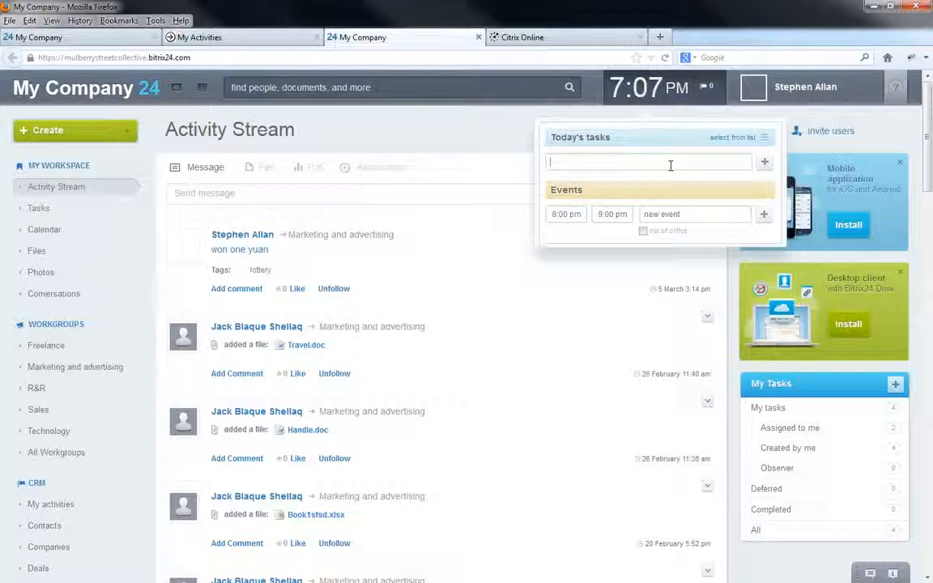
{"action": "type", "text": "condi"}
{"action": "type", "text": "ct webinar"}
{"action": "key", "text": "Return"}
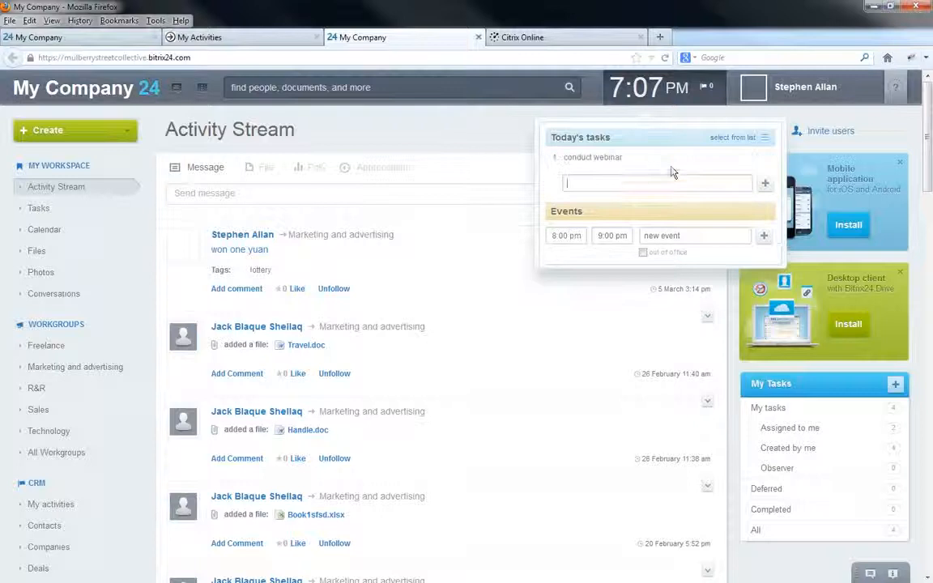
Add an out-of-office event named "Webinar" from 8:00 pm to 9:00 pm to the day planner
{"action": "left_click", "coordinate": [693, 236]}
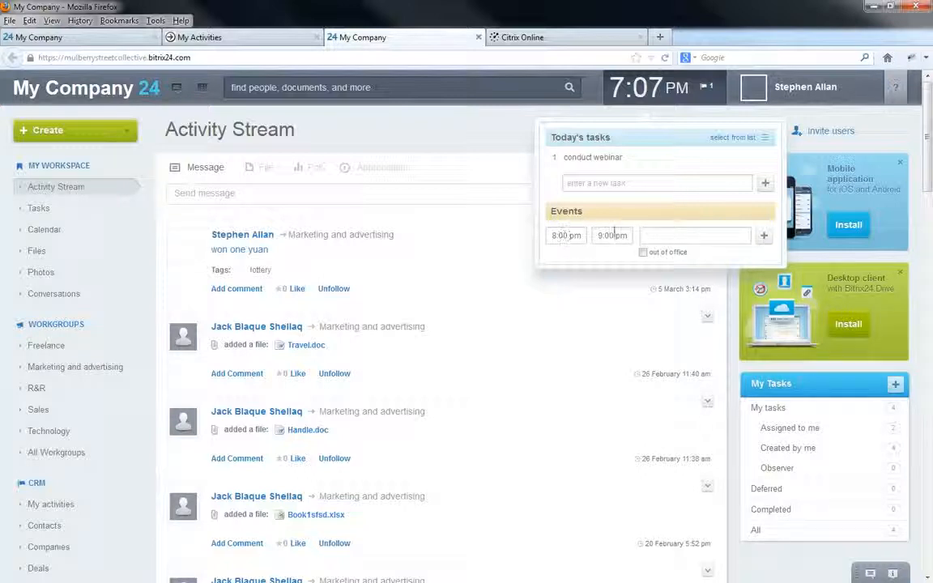
{"action": "left_click", "coordinate": [712, 235]}
{"action": "type", "text": "Webinar"}
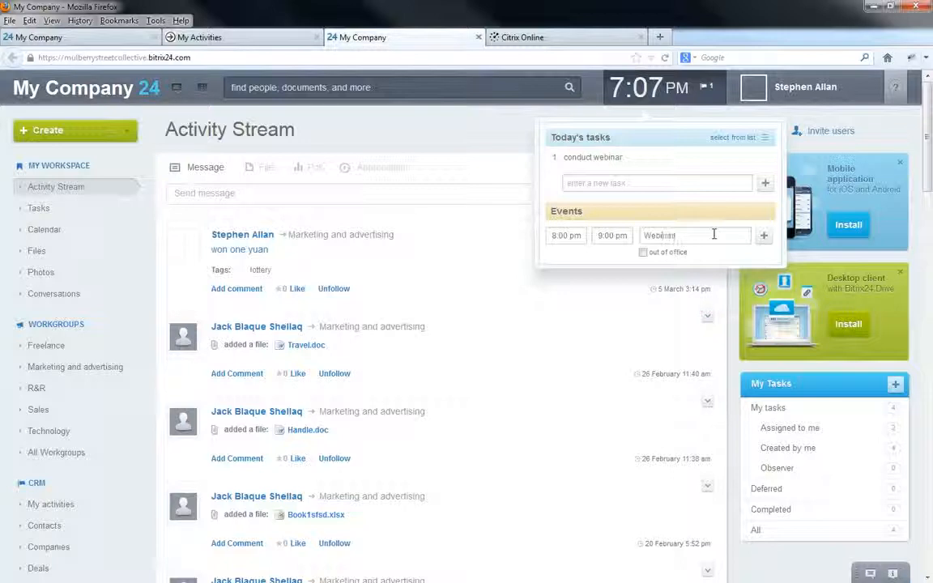
{"action": "left_click", "coordinate": [643, 252]}
{"action": "key", "text": "ctrl+a"}
{"action": "key", "text": "BackSpace"}
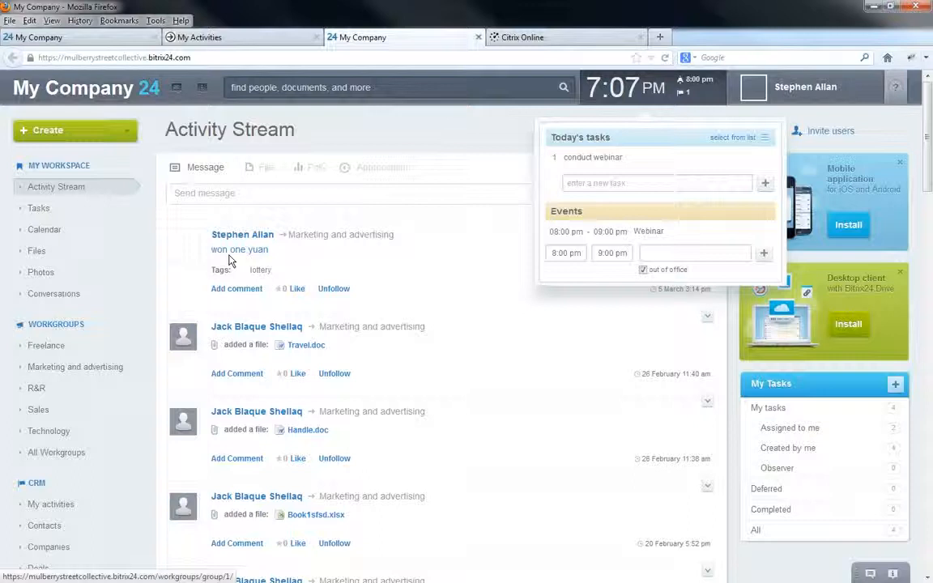
Open the personal calendar and look at the evening Webinar entry in the day view, without adding a new event
{"action": "left_click", "coordinate": [50, 232]}
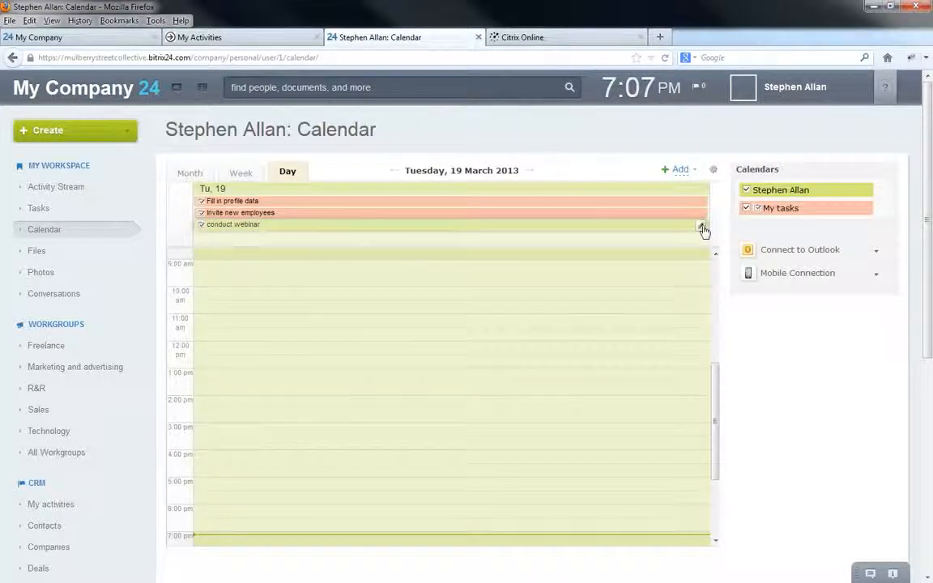
{"action": "left_click", "coordinate": [578, 307]}
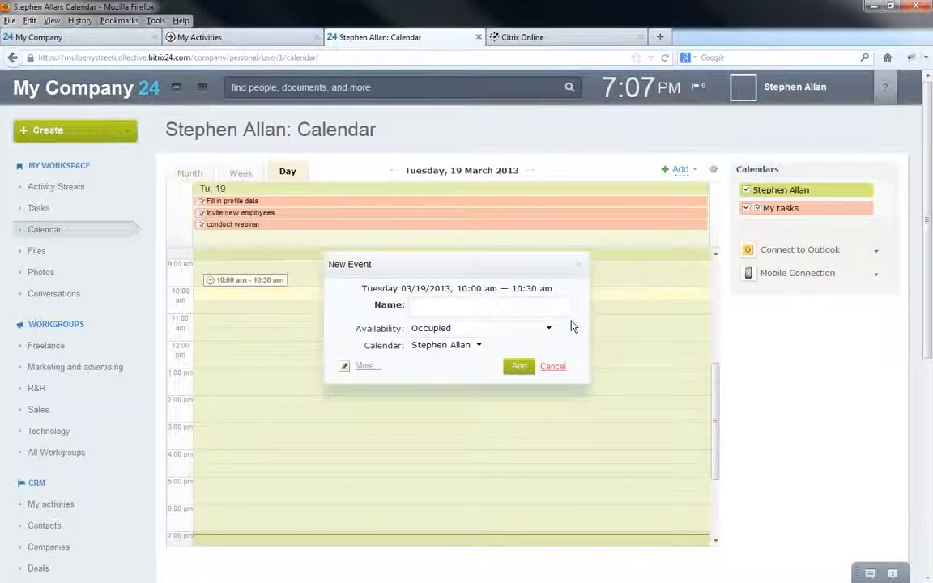
{"action": "scroll", "coordinate": [641, 327], "scroll_direction": "down", "scroll_amount": 2}
{"action": "scroll", "coordinate": [250, 391], "scroll_direction": "down", "scroll_amount": 3}
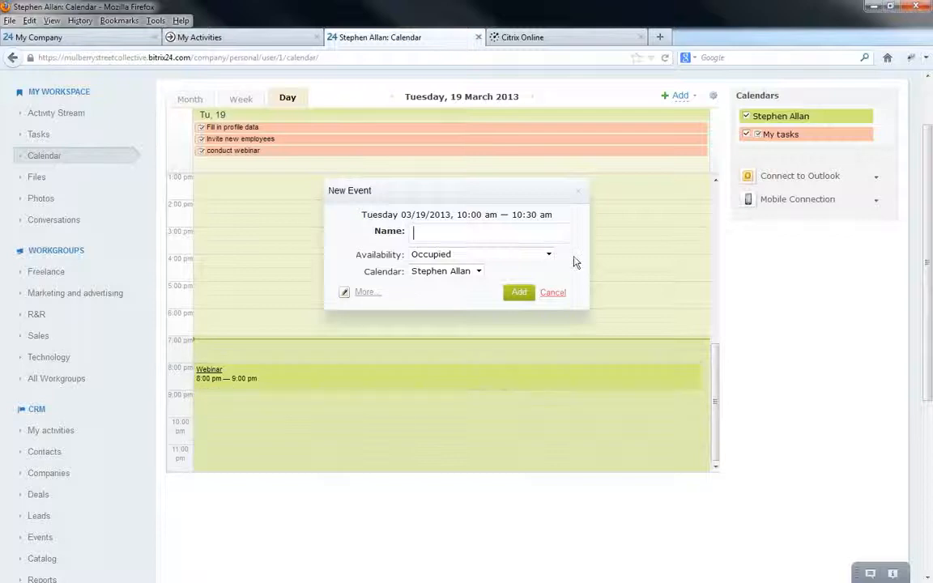
{"action": "left_click", "coordinate": [578, 191]}
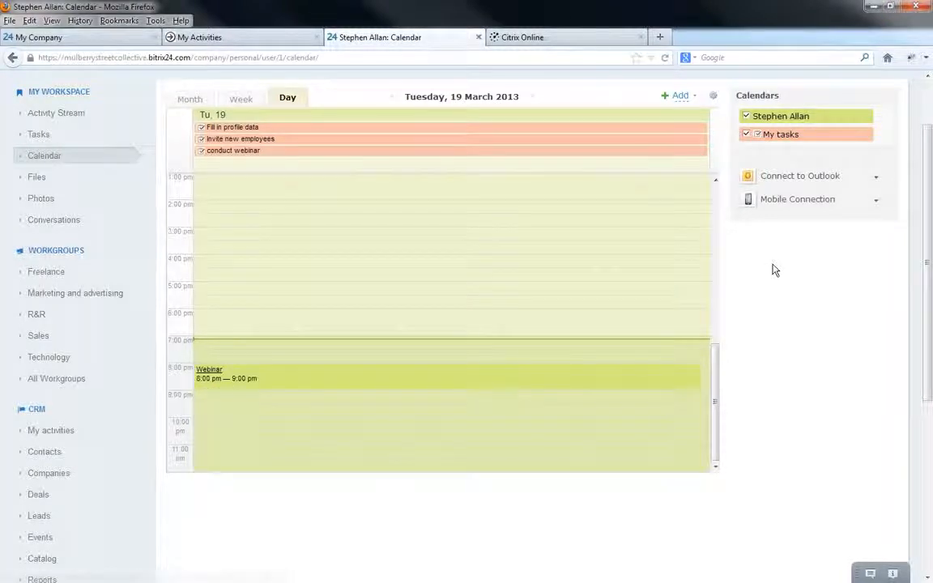
{"action": "scroll", "coordinate": [774, 270], "scroll_direction": "up", "scroll_amount": 2}
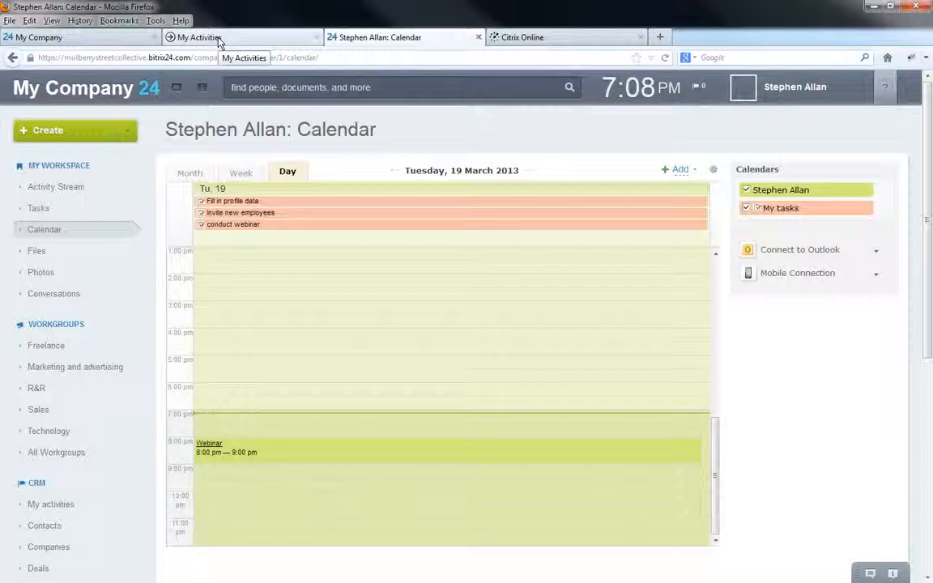
Check the My Activities page open in the browser and switch to the Activity Stream of the mycompany.bitrix24.com portal
{"action": "left_click", "coordinate": [200, 38]}
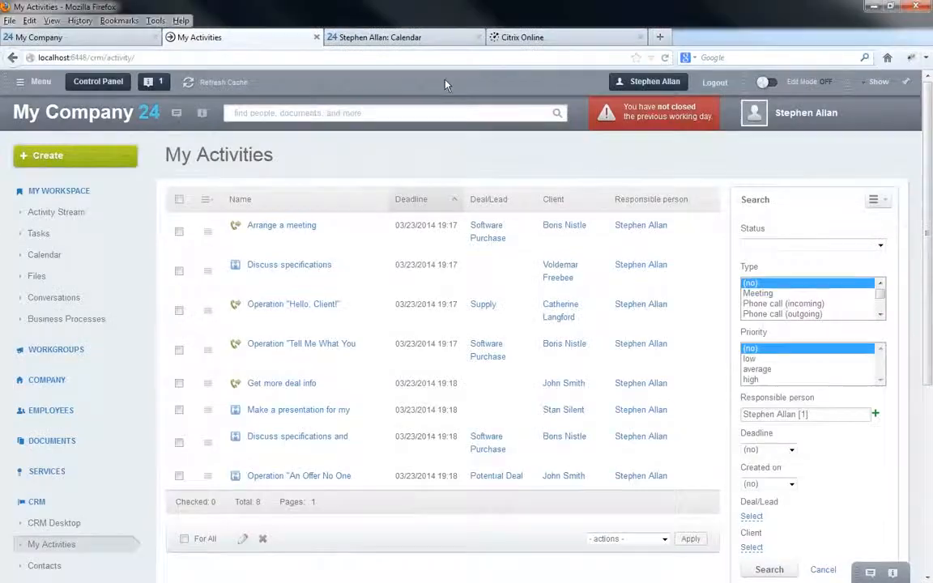
{"action": "key", "text": "ctrl+Tab"}
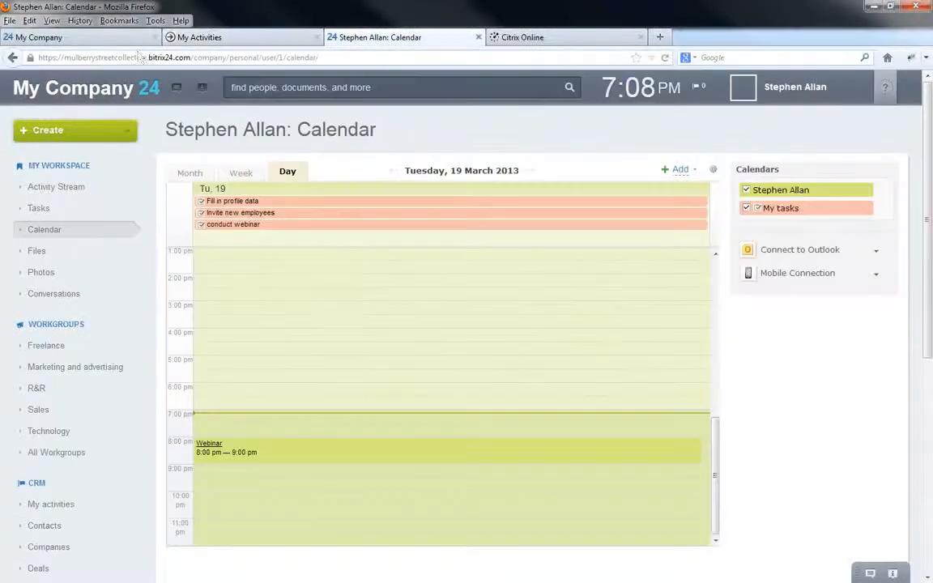
{"action": "left_click", "coordinate": [89, 46]}
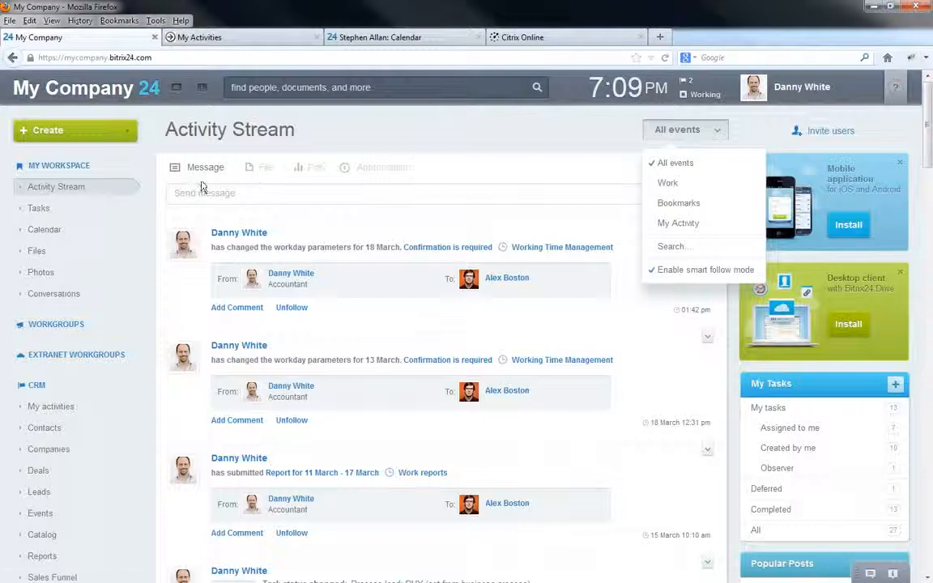
Switch smart follow mode off and back on for the Activity Stream
{"action": "left_click", "coordinate": [656, 273]}
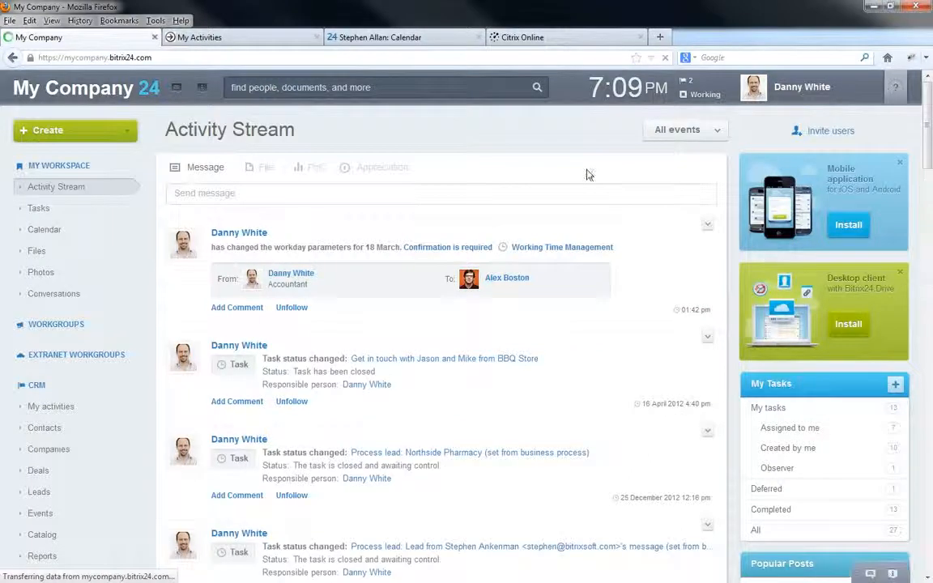
{"action": "left_click", "coordinate": [659, 139]}
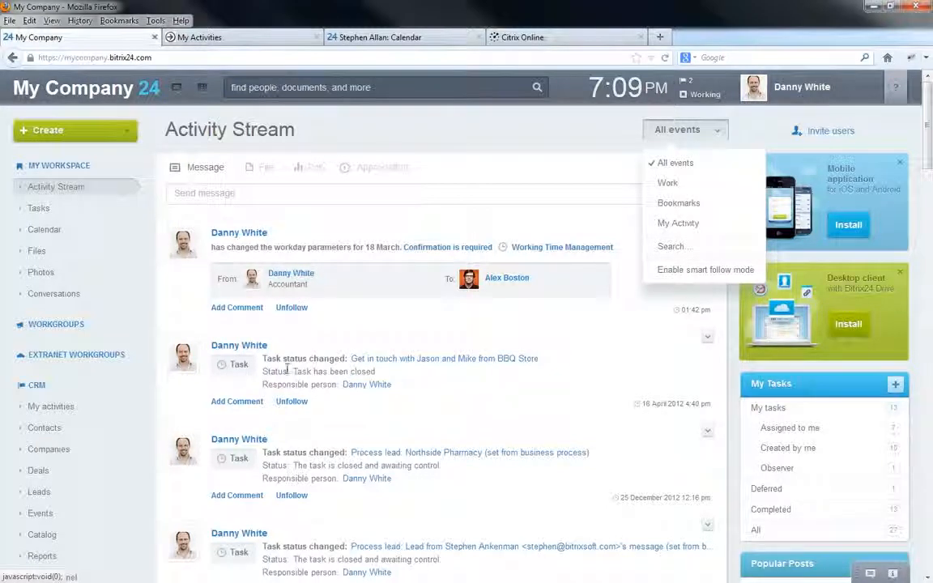
{"action": "left_click", "coordinate": [659, 271]}
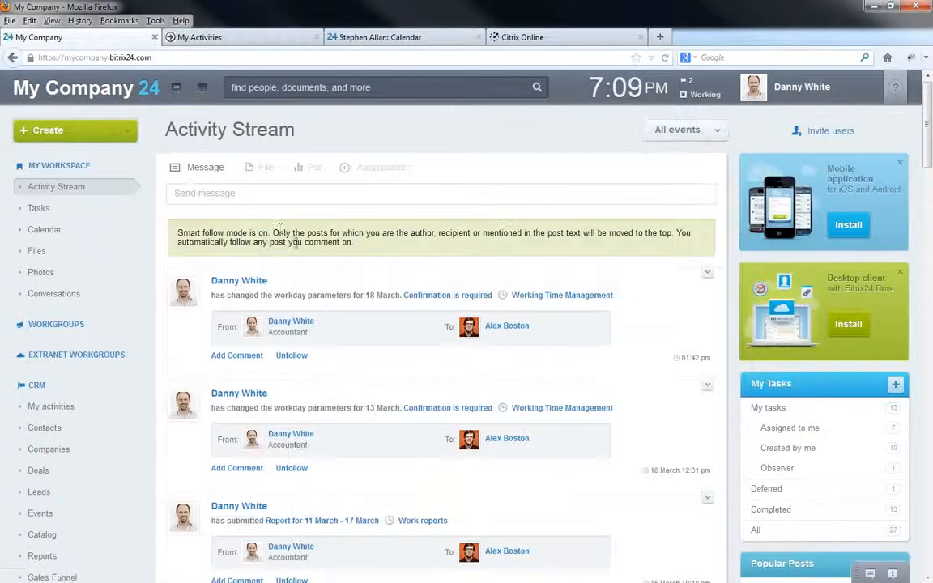
Read the smart follow notice and unfollow the two workday-parameter posts for 18 March and 13 March
{"action": "left_click_drag", "start_coordinate": [273, 233], "coordinate": [505, 251]}
{"action": "left_click", "coordinate": [539, 239]}
{"action": "left_click", "coordinate": [290, 356]}
{"action": "left_click", "coordinate": [290, 470]}
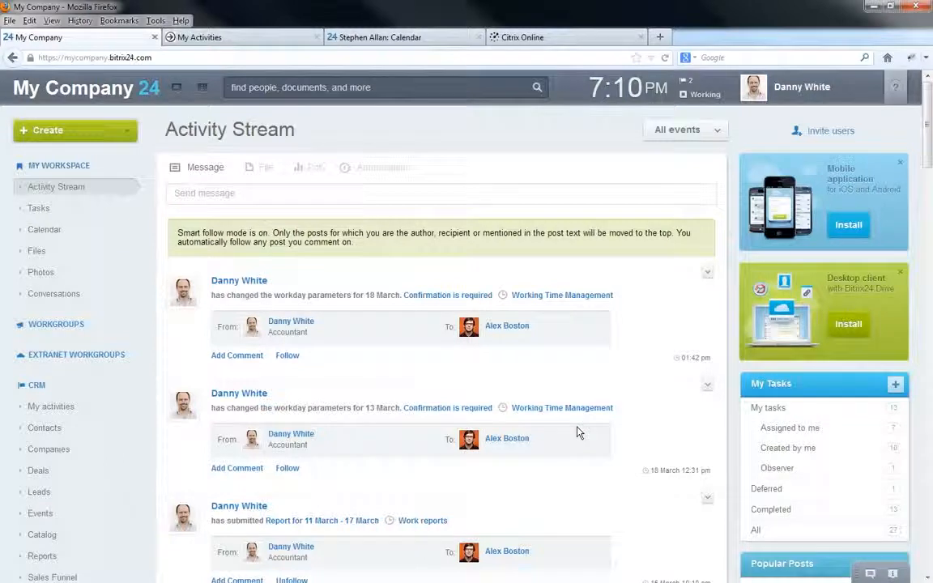
Review the notification options of the 13 March workday-parameters post and close them
{"action": "left_click", "coordinate": [662, 138]}
{"action": "left_click", "coordinate": [566, 150]}
{"action": "left_click", "coordinate": [705, 386]}
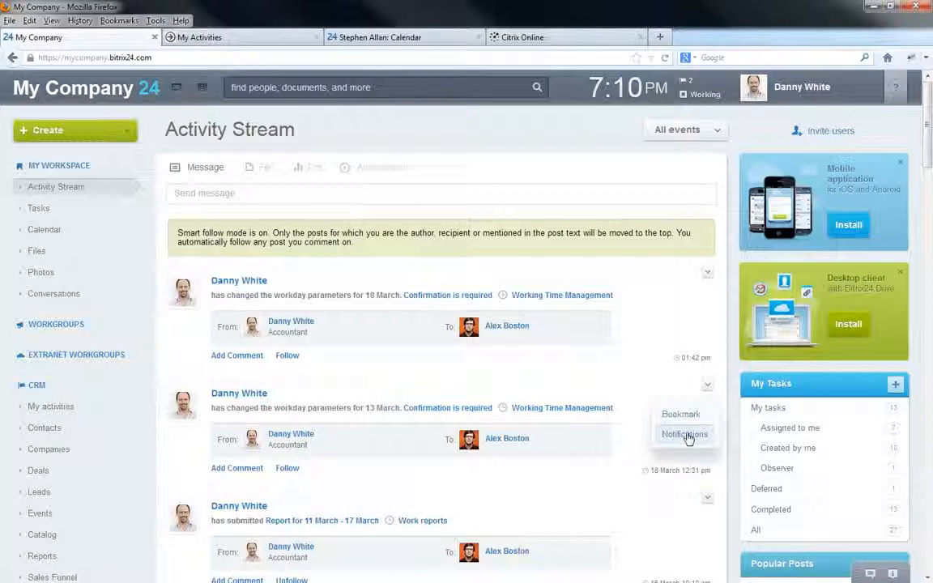
{"action": "left_click", "coordinate": [686, 435]}
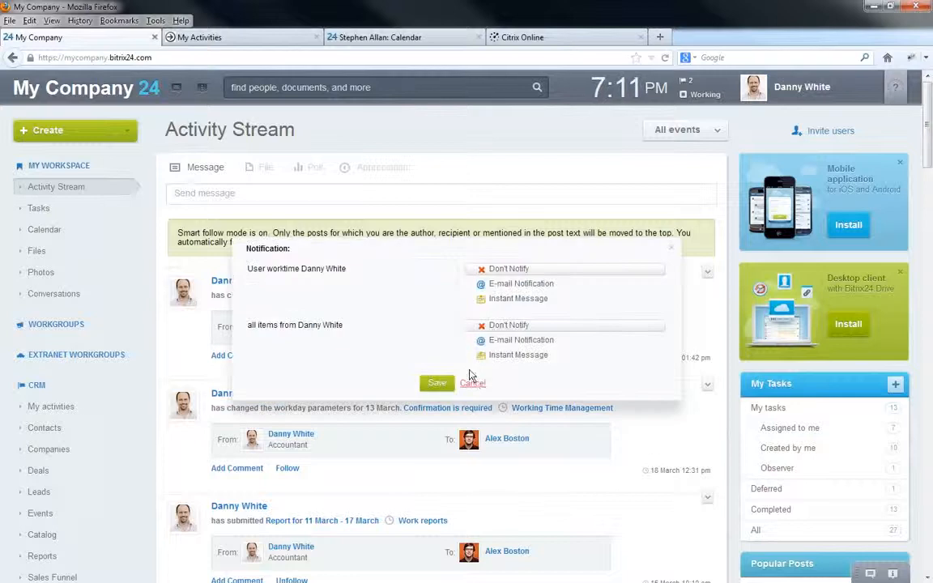
{"action": "left_click", "coordinate": [430, 355]}
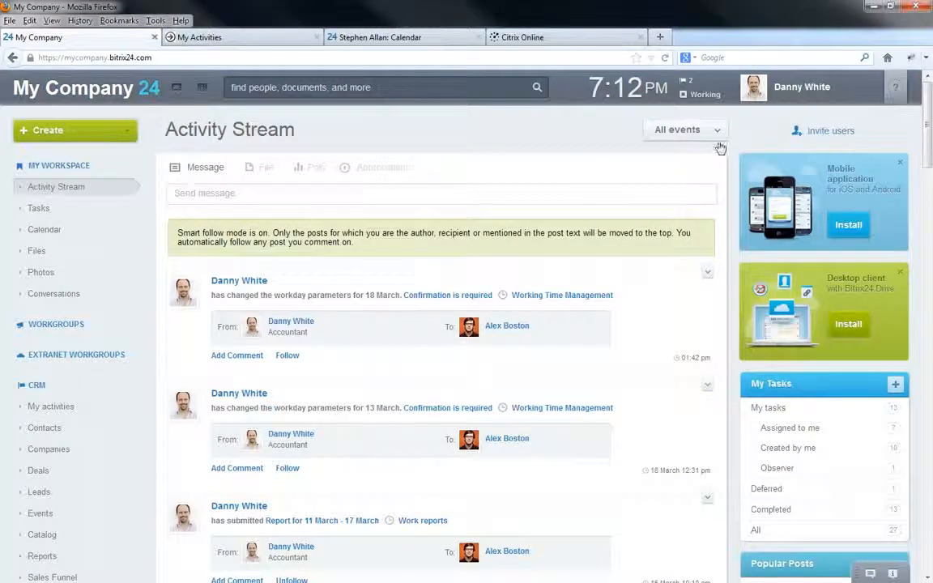
Look at the form for inviting users by e-mail and close it without sending an invitation
{"action": "left_click", "coordinate": [818, 134]}
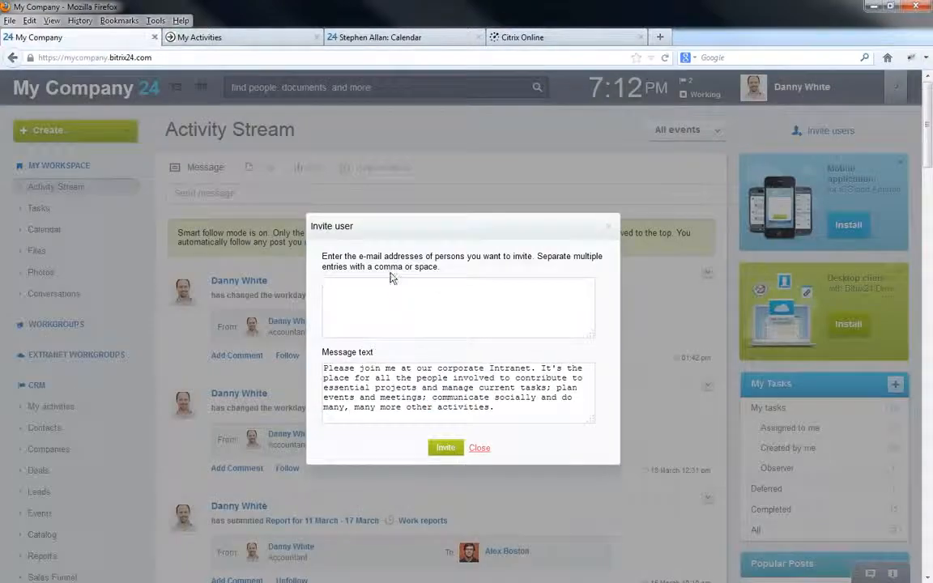
{"action": "left_click", "coordinate": [479, 450]}
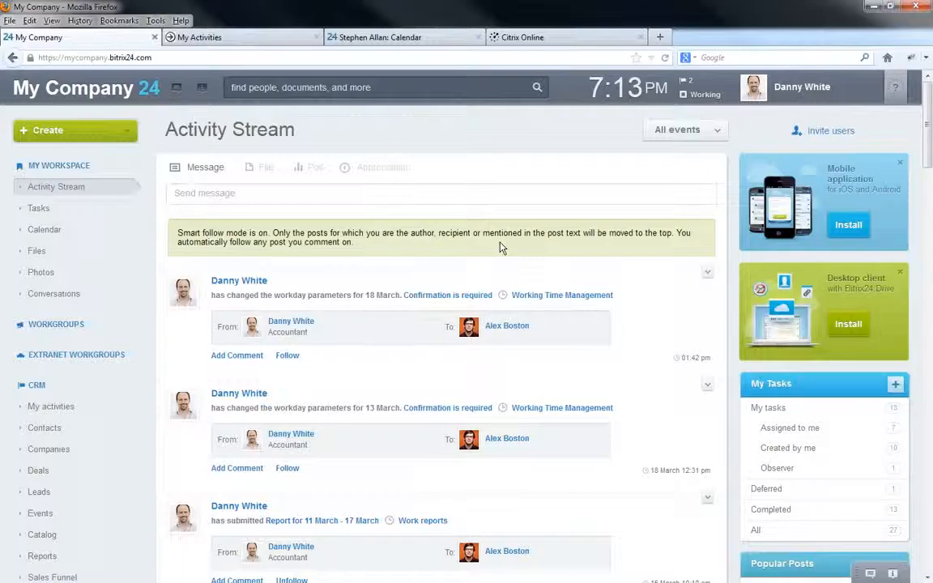
Go to the CRM leads list and open the Sales funnel page in a new browser tab
{"action": "left_click", "coordinate": [39, 493]}
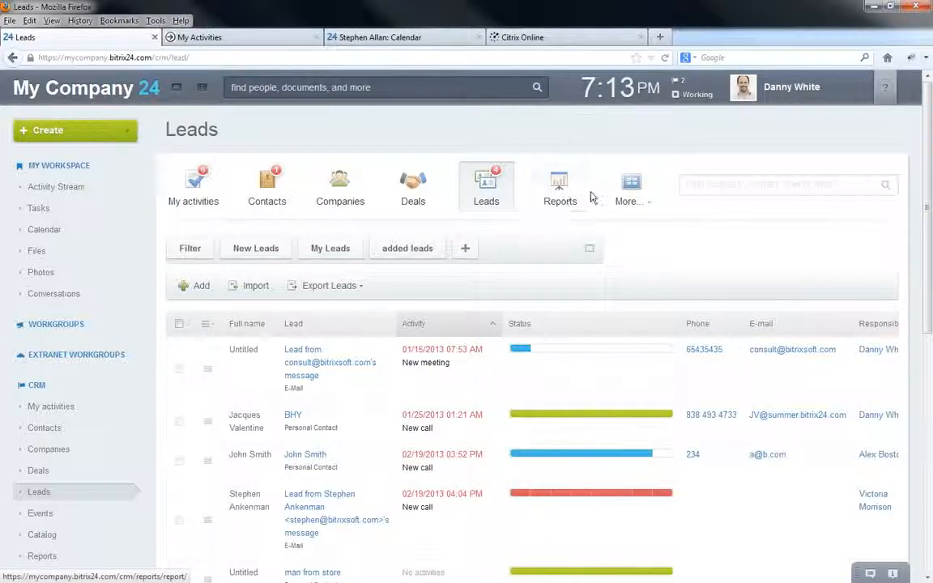
{"action": "left_click", "coordinate": [628, 203]}
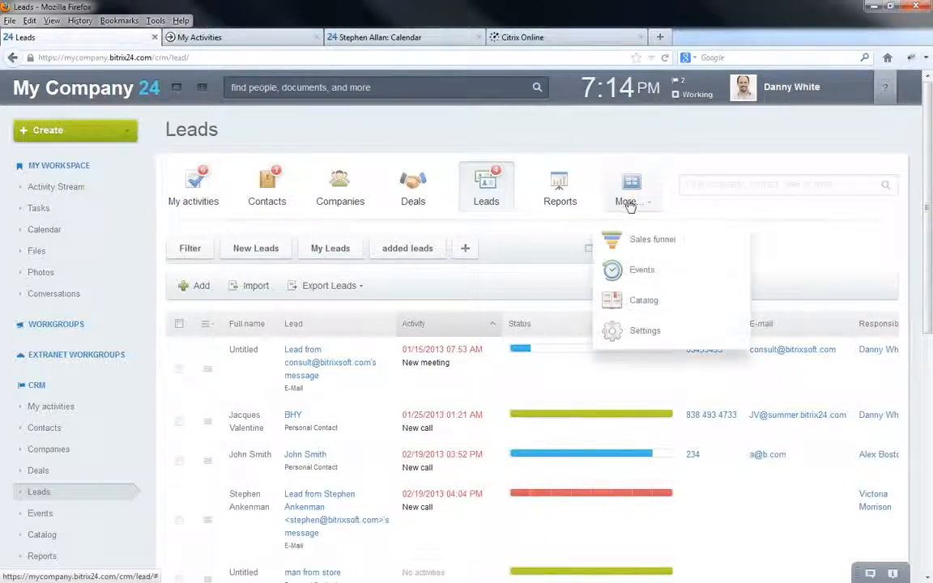
{"action": "right_click", "coordinate": [671, 241]}
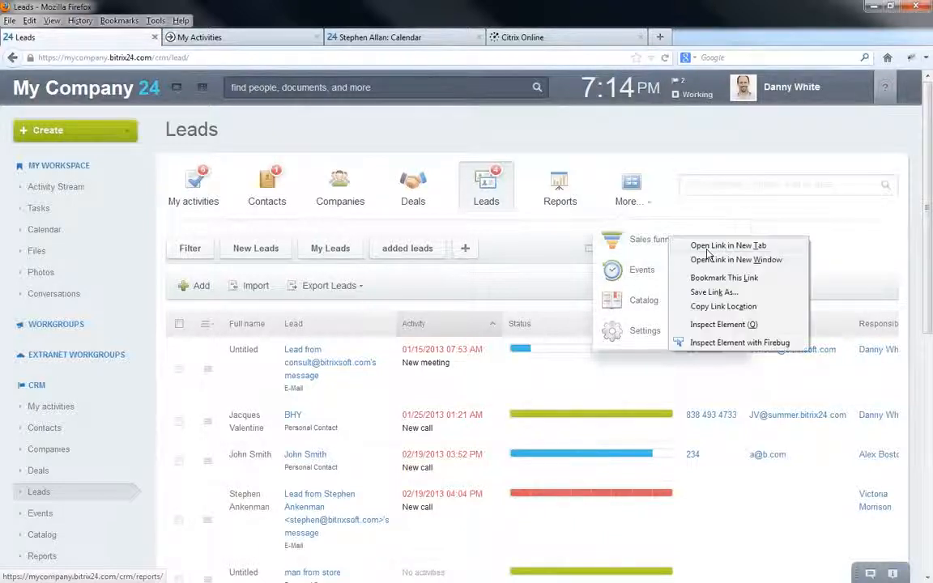
{"action": "left_click", "coordinate": [720, 247]}
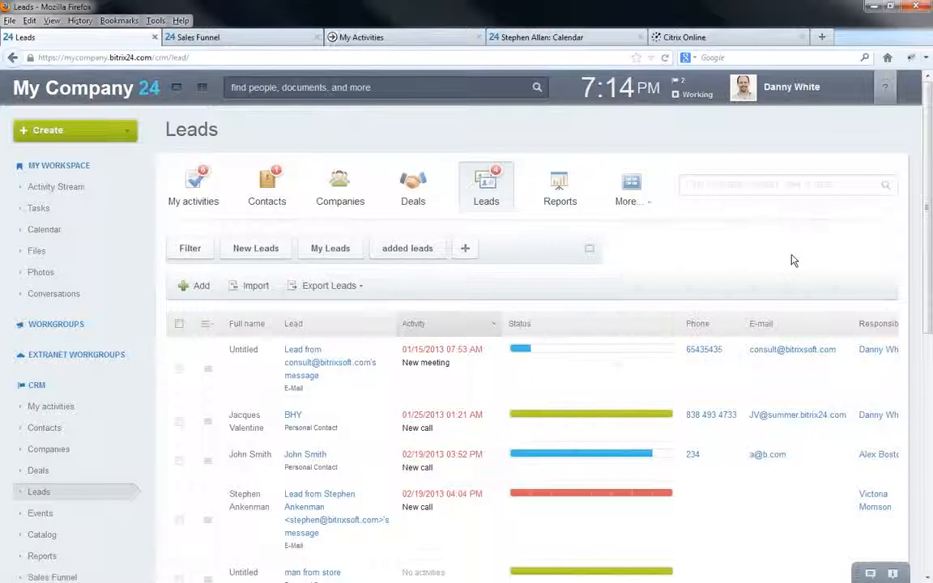
{"action": "left_click", "coordinate": [493, 324]}
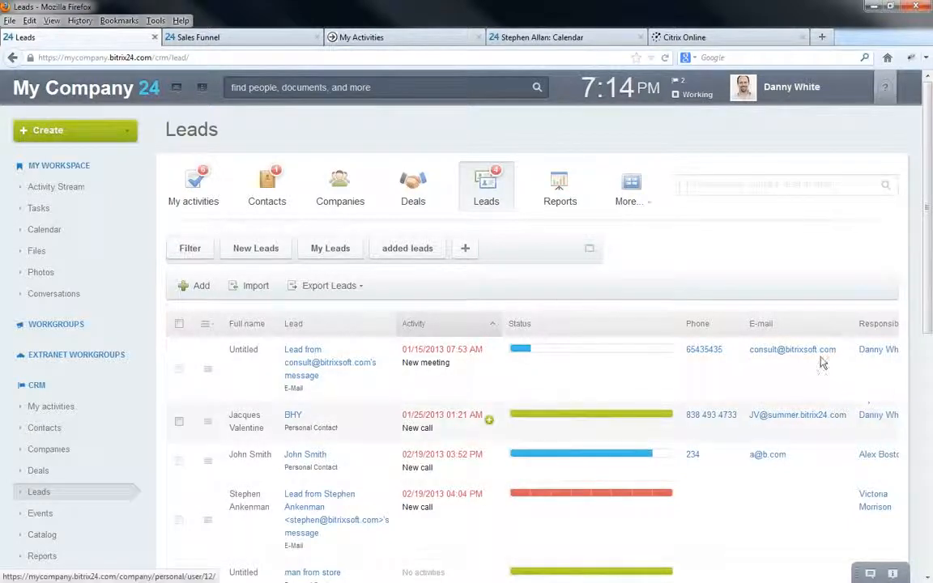
Expand the lead filter and review the New Leads preset with its save options and the My Leads preset
{"action": "left_click", "coordinate": [590, 254]}
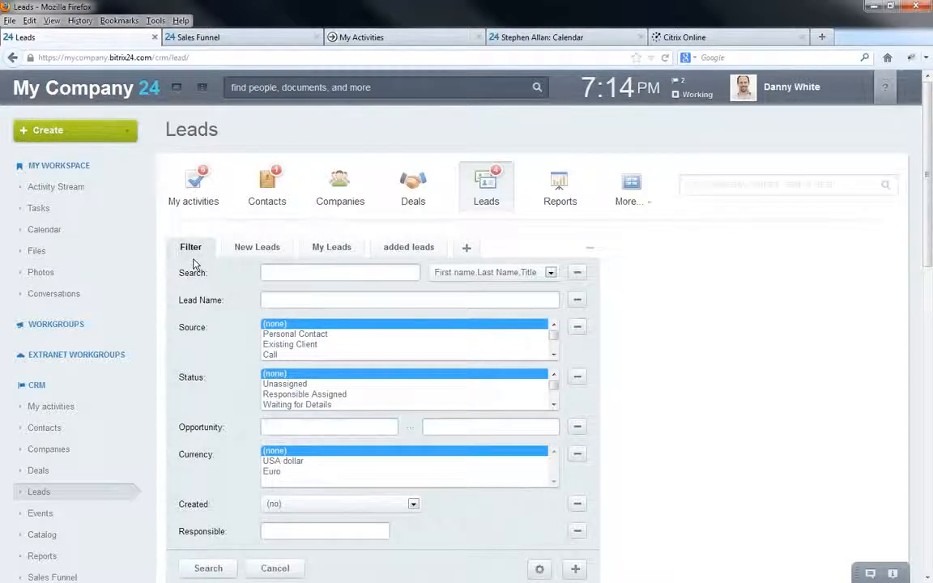
{"action": "scroll", "coordinate": [340, 359], "scroll_direction": "down", "scroll_amount": 2}
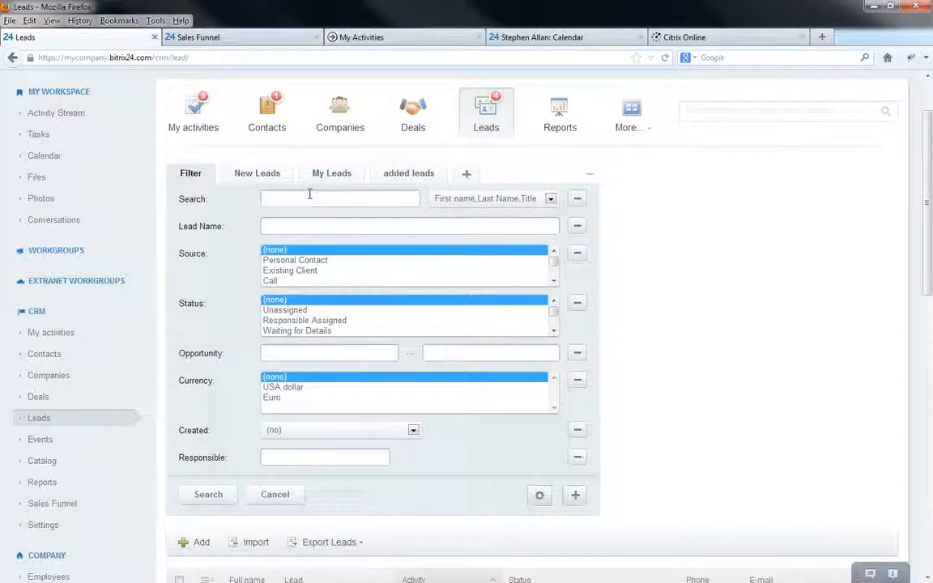
{"action": "left_click", "coordinate": [261, 175]}
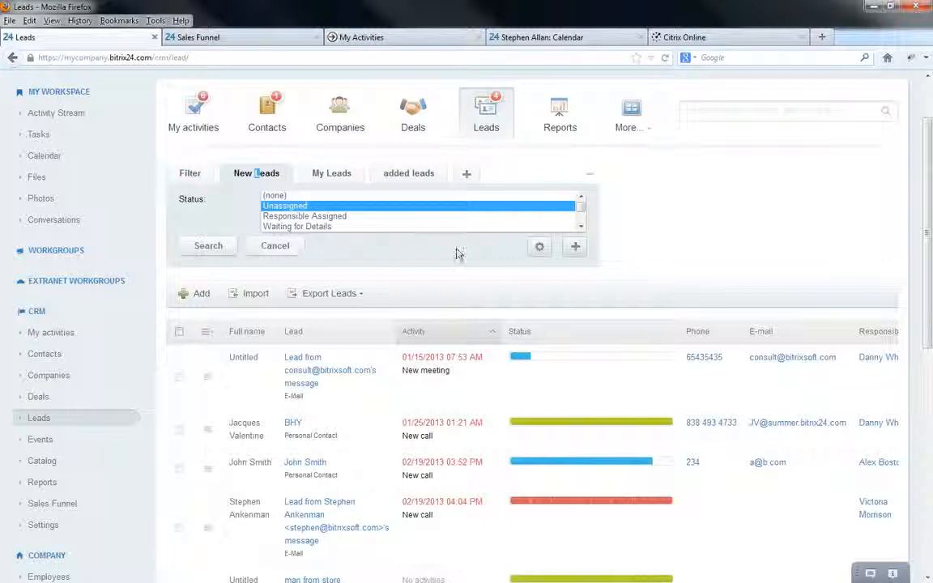
{"action": "left_click", "coordinate": [539, 246]}
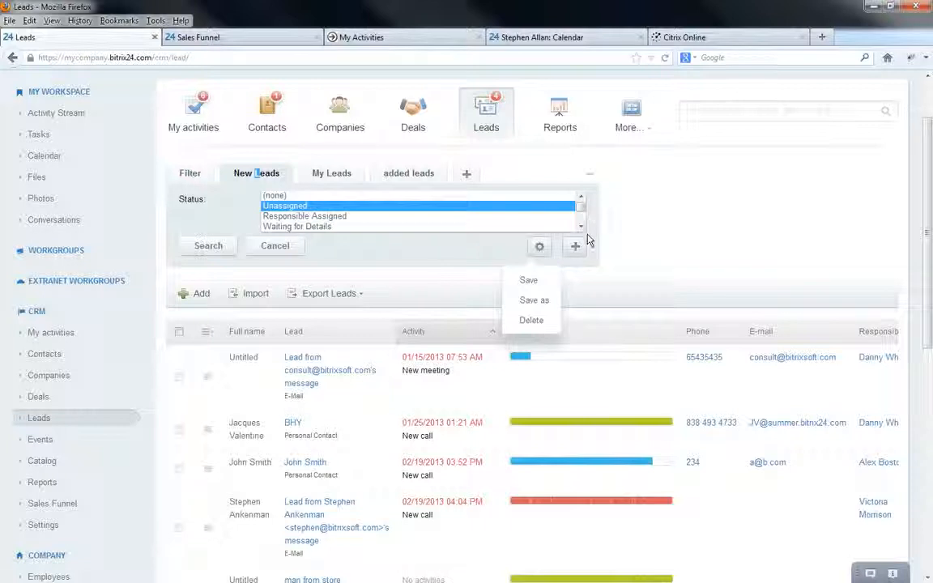
{"action": "left_click", "coordinate": [538, 208]}
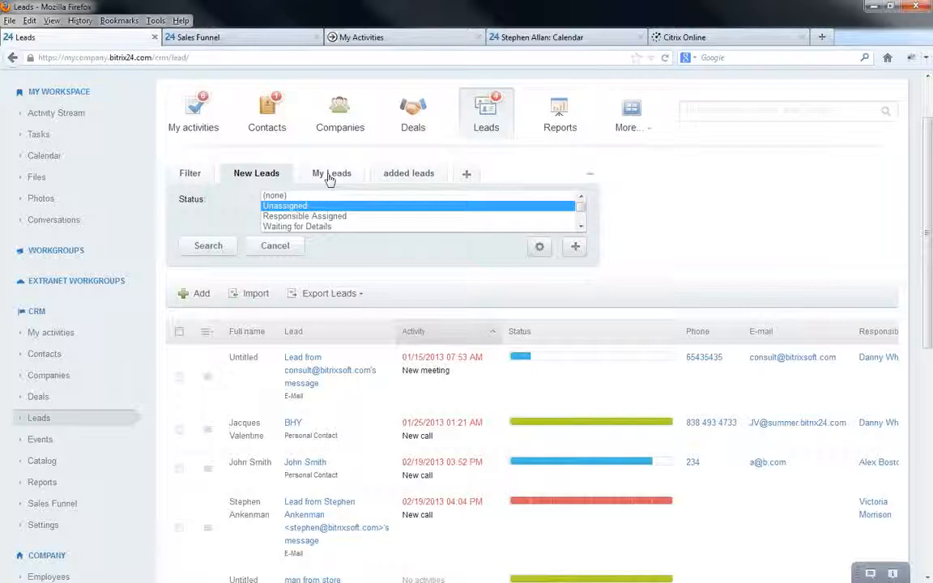
{"action": "left_click", "coordinate": [329, 180]}
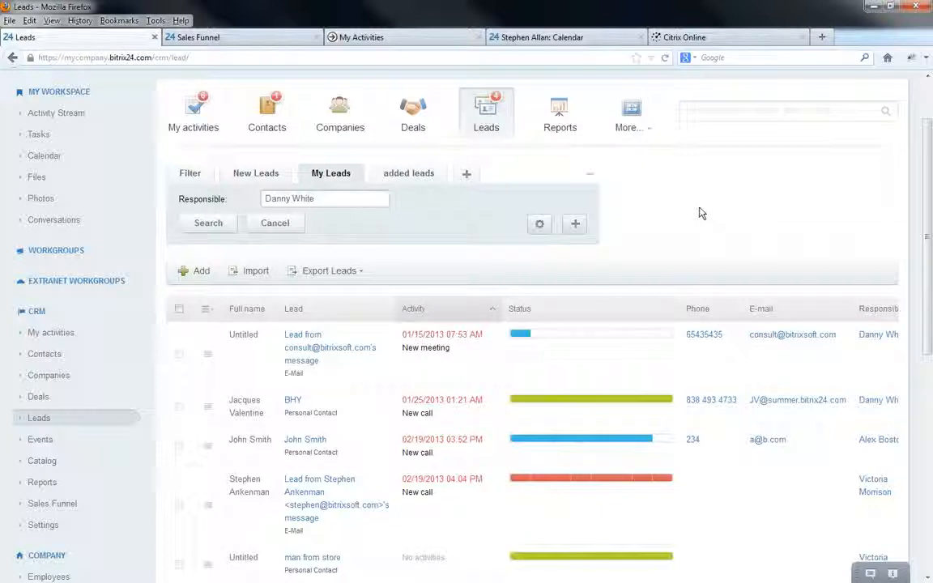
Review the criteria of the added leads filter preset and its save options
{"action": "scroll", "coordinate": [702, 213], "scroll_direction": "up", "scroll_amount": 2}
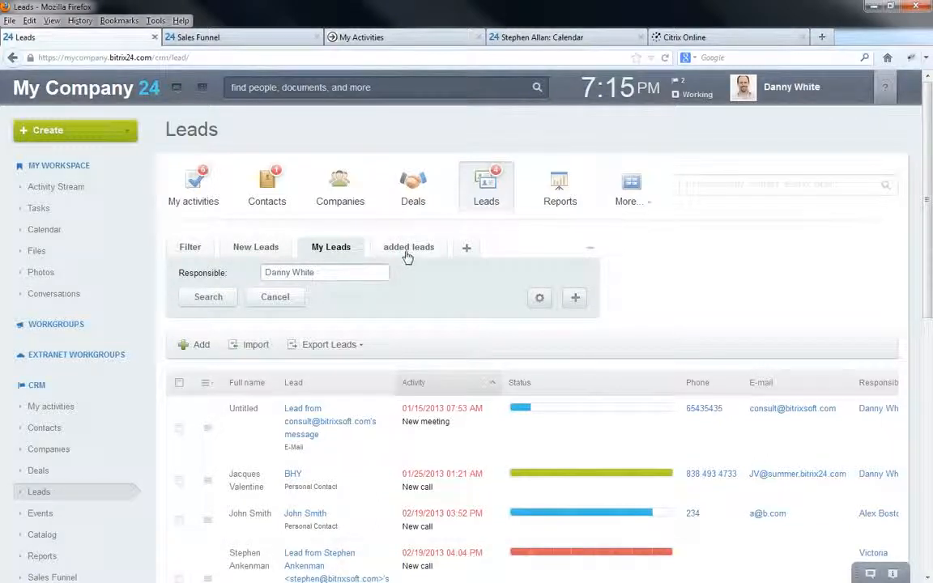
{"action": "left_click", "coordinate": [408, 248]}
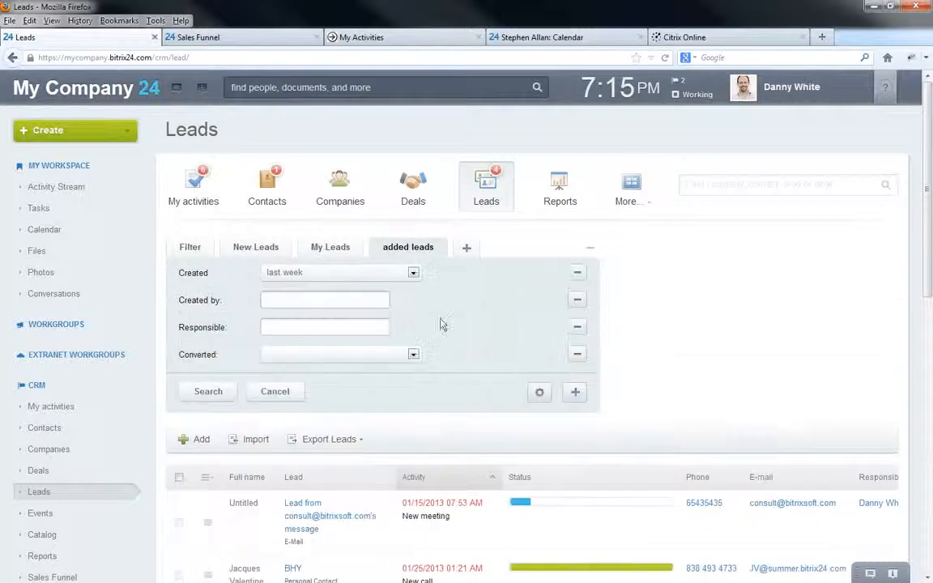
{"action": "left_click", "coordinate": [539, 395]}
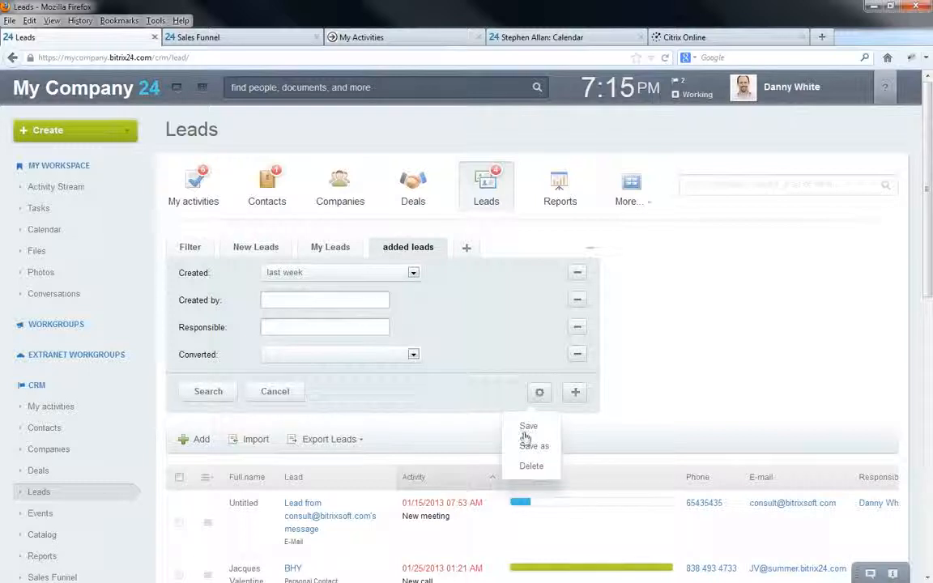
{"action": "left_click", "coordinate": [454, 298]}
Save the current lead criteria as a new filter preset named Different filter, and delete that preset again
{"action": "left_click", "coordinate": [467, 248]}
{"action": "left_click", "coordinate": [457, 315]}
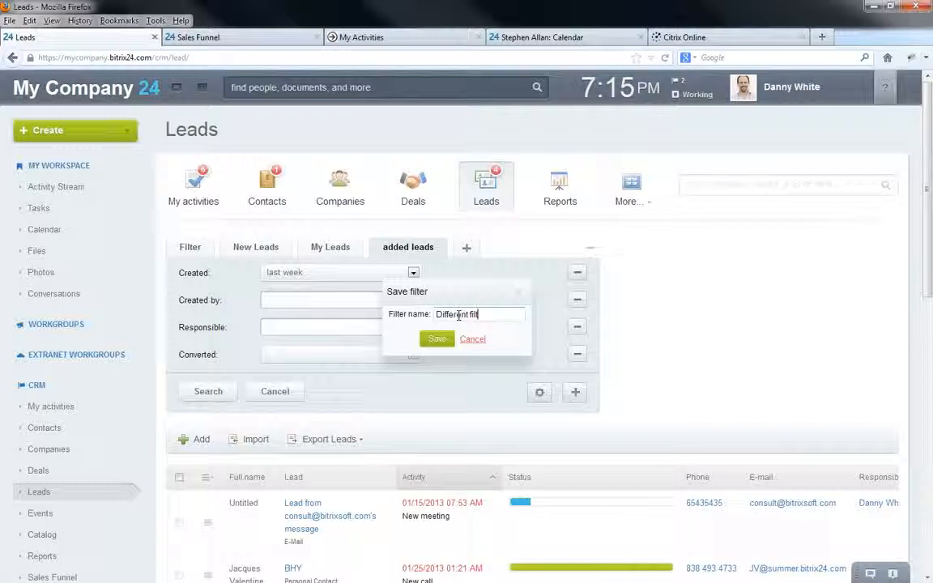
{"action": "left_click", "coordinate": [441, 345]}
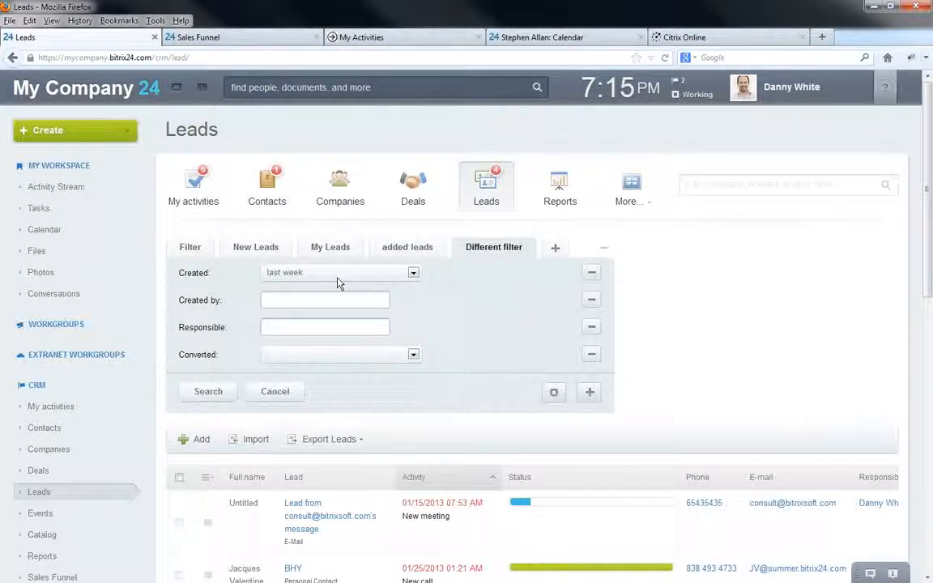
{"action": "left_click", "coordinate": [555, 393]}
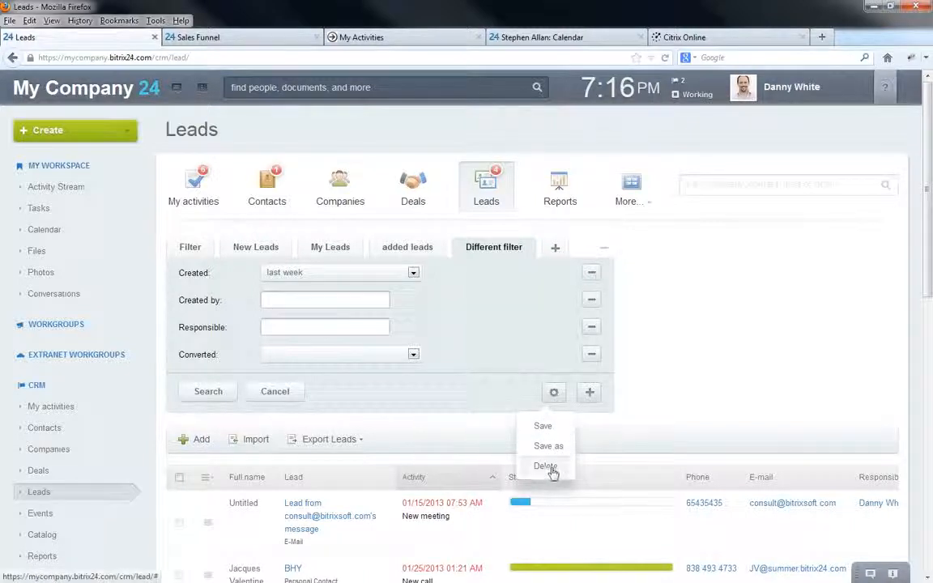
{"action": "left_click", "coordinate": [547, 467]}
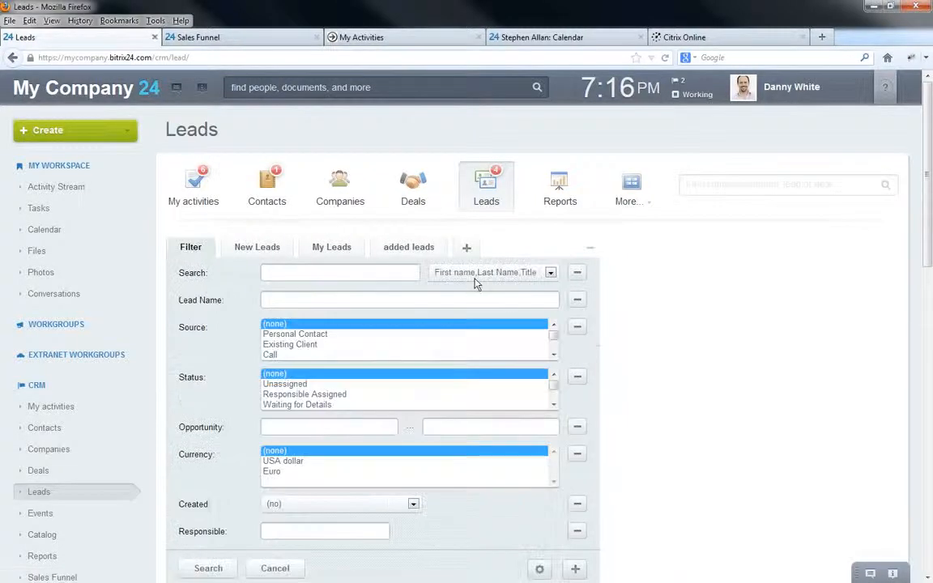
Collapse the lead filter and set the first lead's status to Cannot Contact on its status bar
{"action": "left_click", "coordinate": [590, 251]}
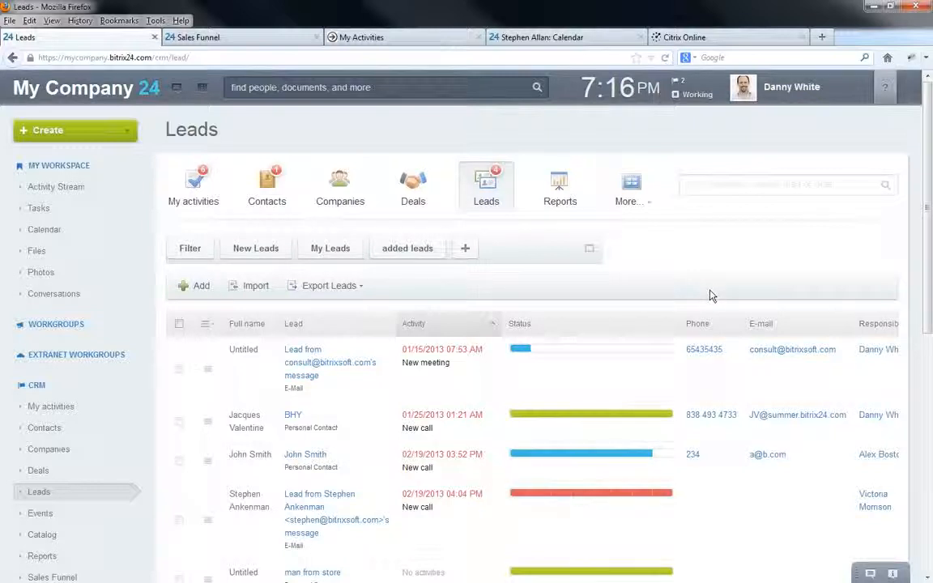
{"action": "scroll", "coordinate": [709, 295], "scroll_direction": "down", "scroll_amount": 2}
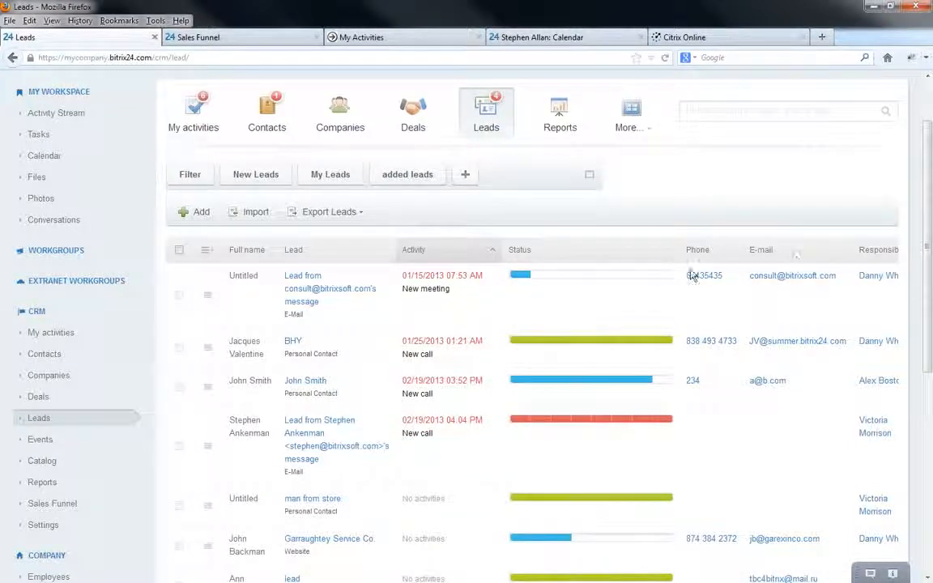
{"action": "mouse_move", "coordinate": [563, 310]}
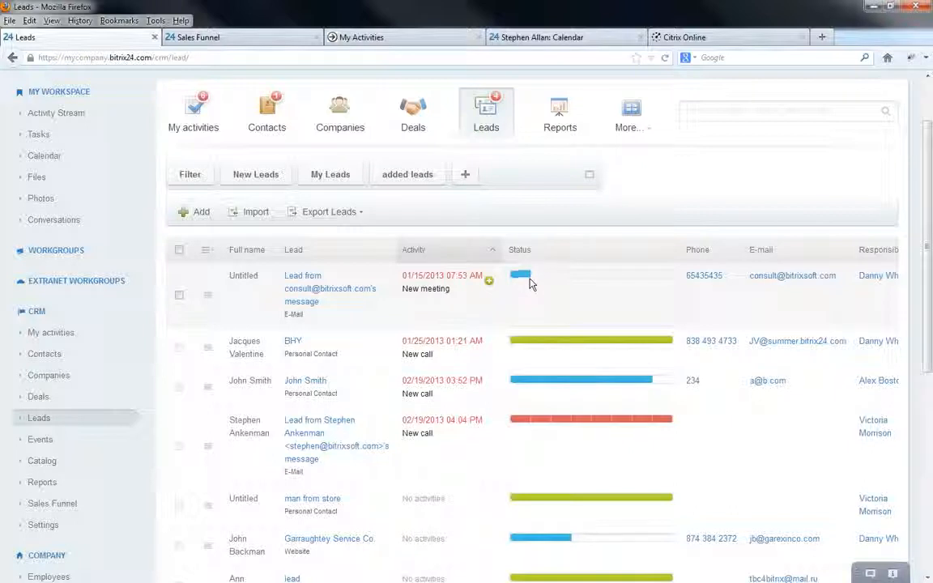
{"action": "mouse_move", "coordinate": [543, 284]}
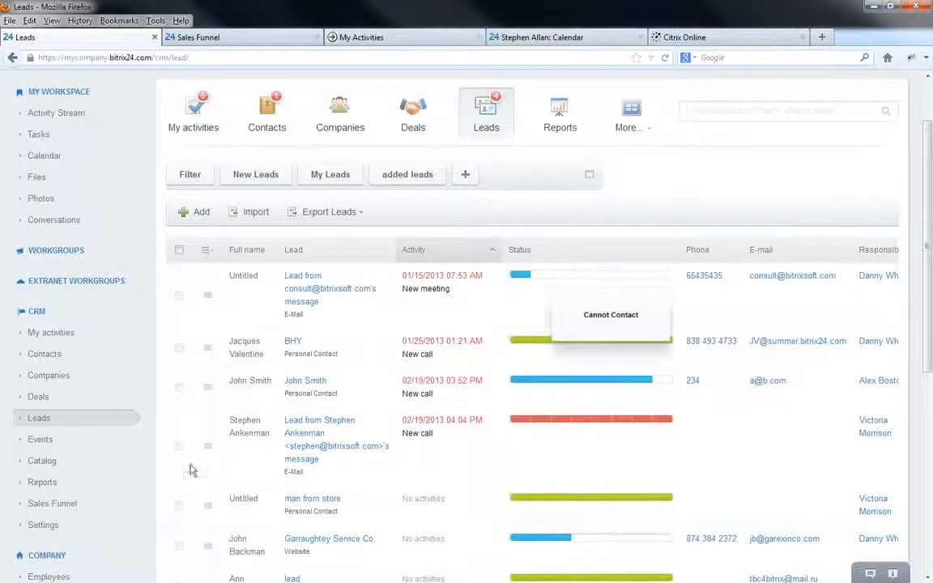
{"action": "left_click", "coordinate": [580, 279]}
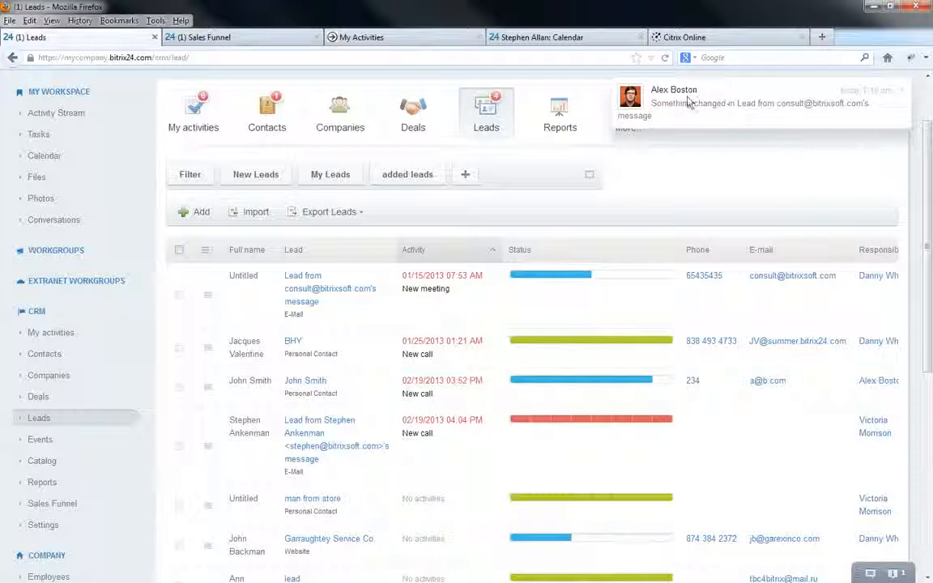
Highlight the words "Something changed" in the lead change notification and dismiss it
{"action": "left_click_drag", "start_coordinate": [675, 104], "coordinate": [740, 119]}
{"action": "left_click", "coordinate": [710, 107]}
{"action": "left_click_drag", "start_coordinate": [650, 103], "coordinate": [728, 103]}
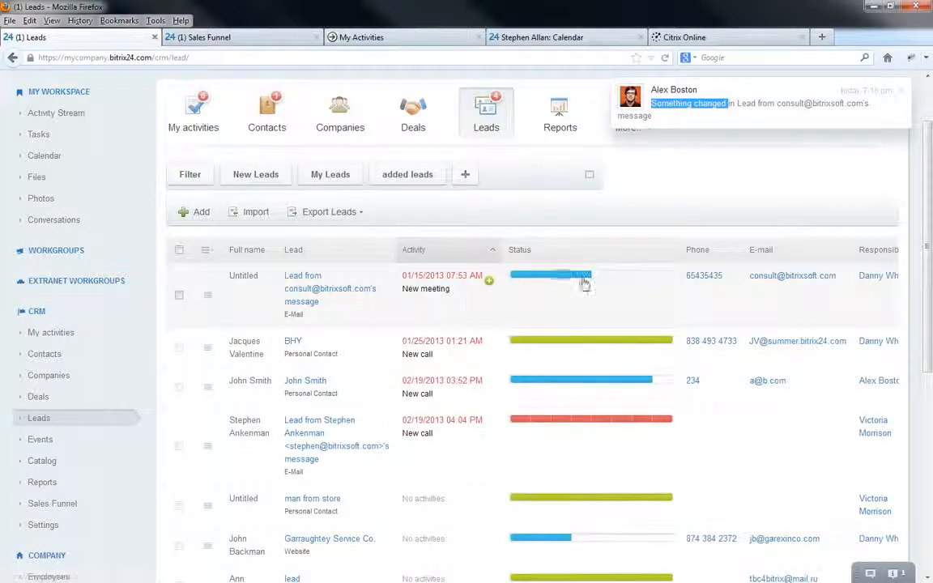
{"action": "left_click", "coordinate": [902, 92]}
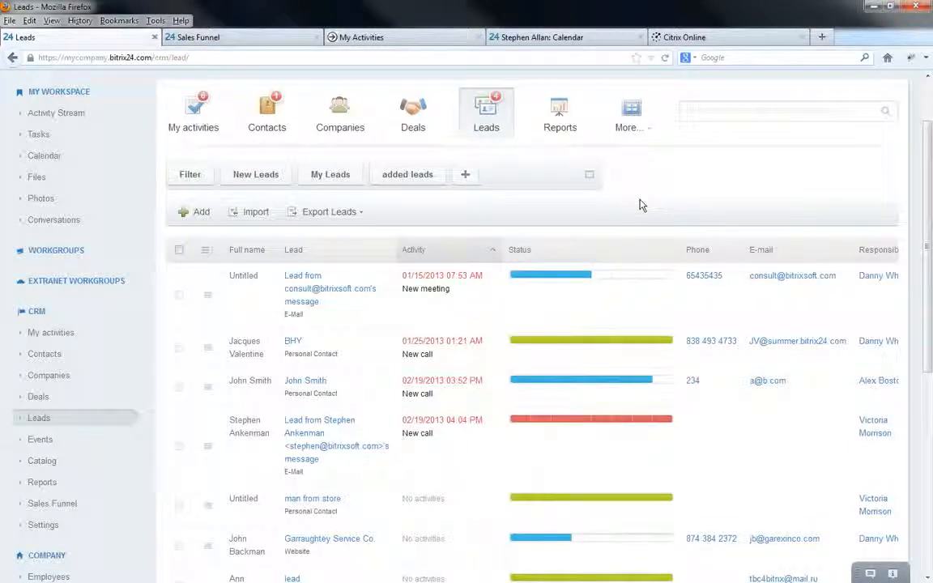
Review the columns available for the leads list and close the selection without changing it
{"action": "left_click", "coordinate": [205, 251]}
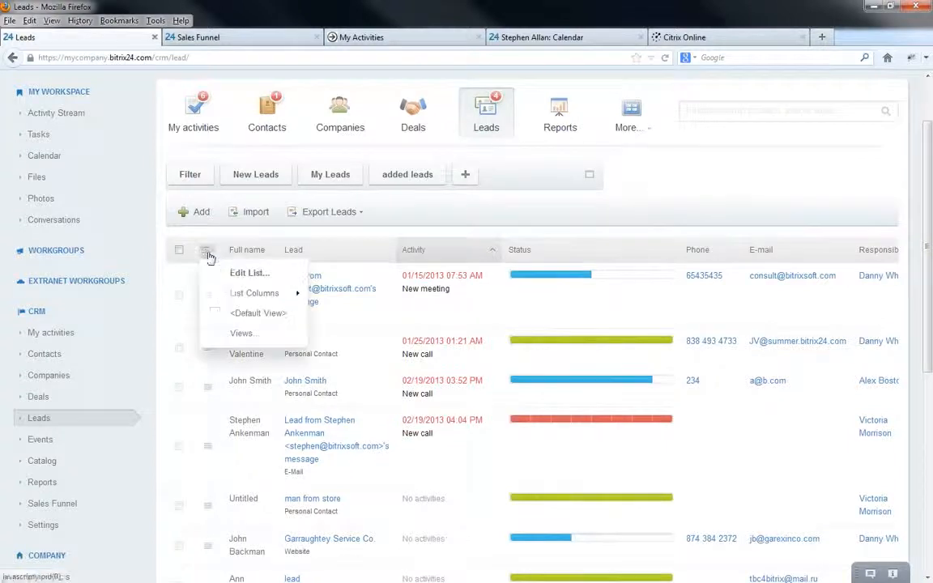
{"action": "left_click", "coordinate": [267, 293]}
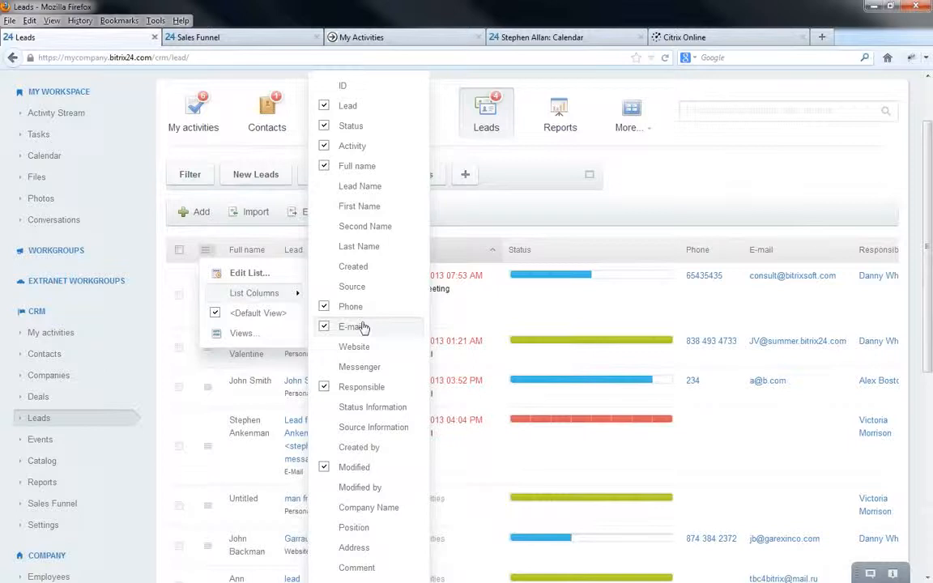
{"action": "scroll", "coordinate": [363, 326], "scroll_direction": "down", "scroll_amount": 5}
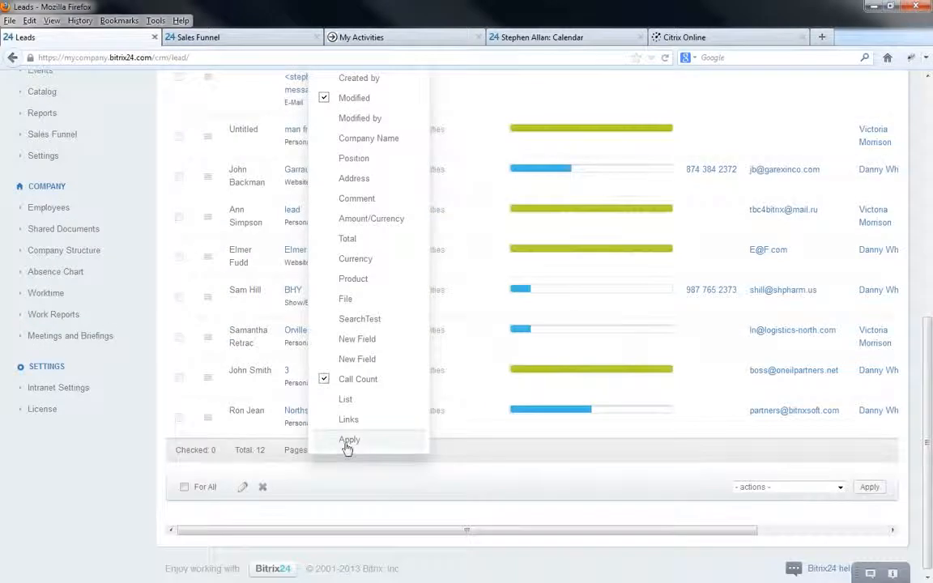
{"action": "left_click", "coordinate": [428, 433]}
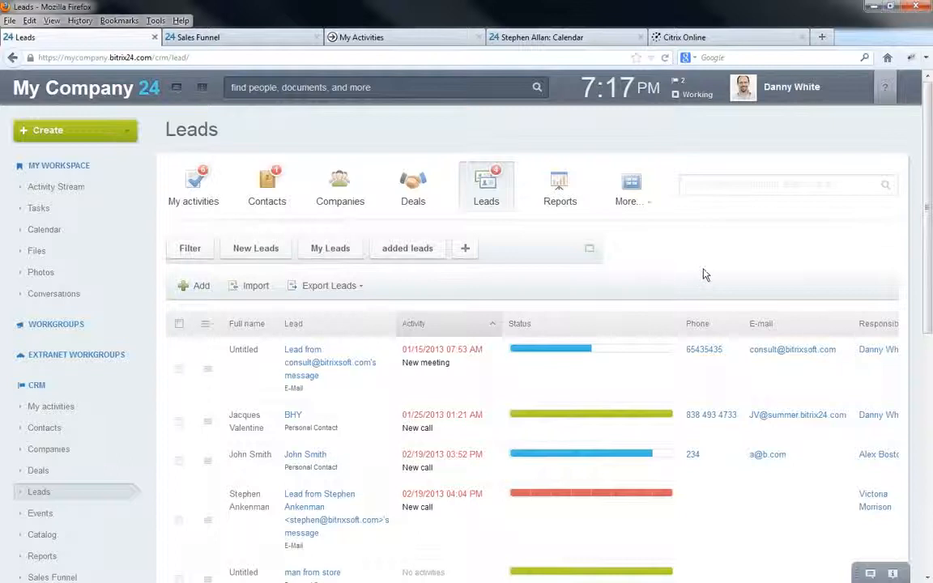
Search the CRM for "jac", and run the portal-wide search for "Jac" to compare the suggestions
{"action": "left_click", "coordinate": [731, 196]}
{"action": "type", "text": "jac"}
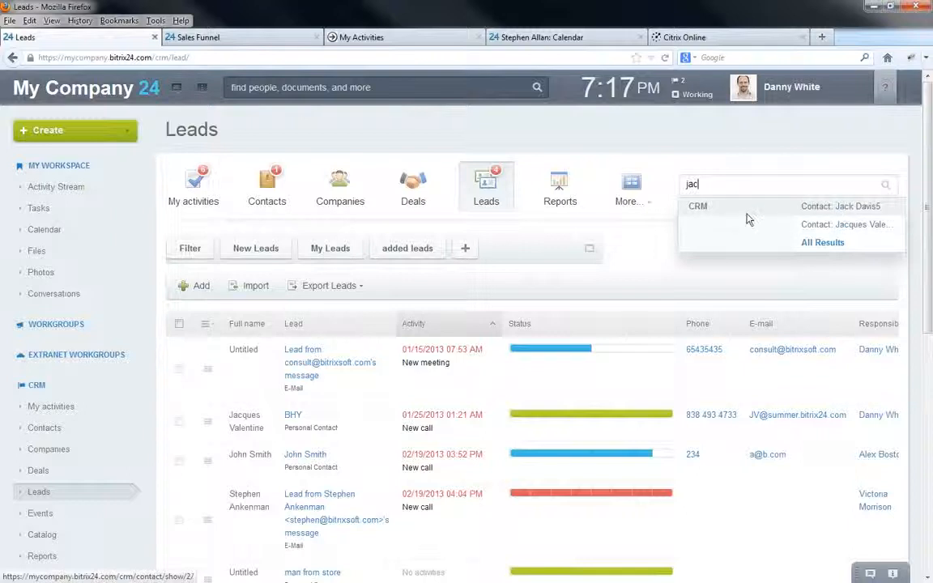
{"action": "left_click", "coordinate": [352, 86]}
{"action": "type", "text": "Jac"}
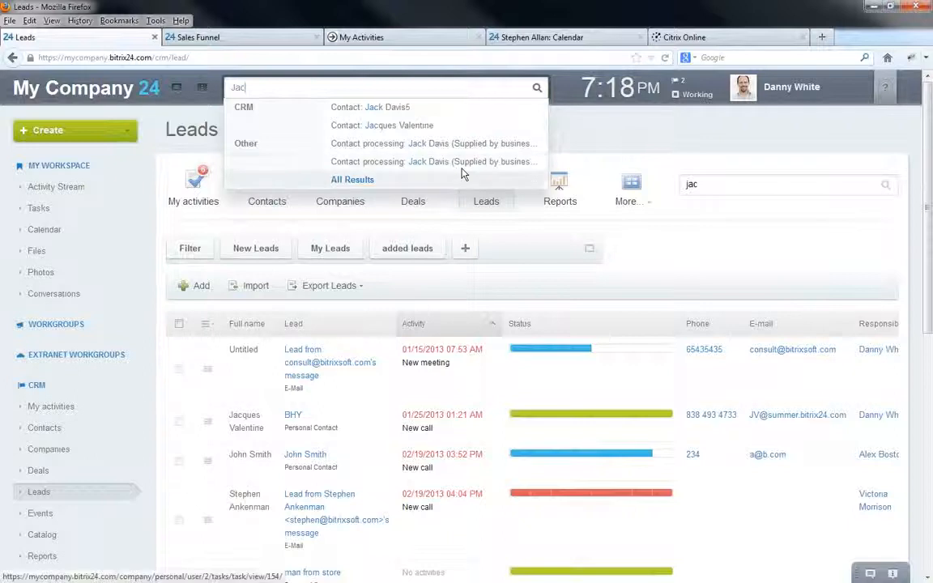
{"action": "left_click", "coordinate": [663, 142]}
{"action": "left_click", "coordinate": [374, 88]}
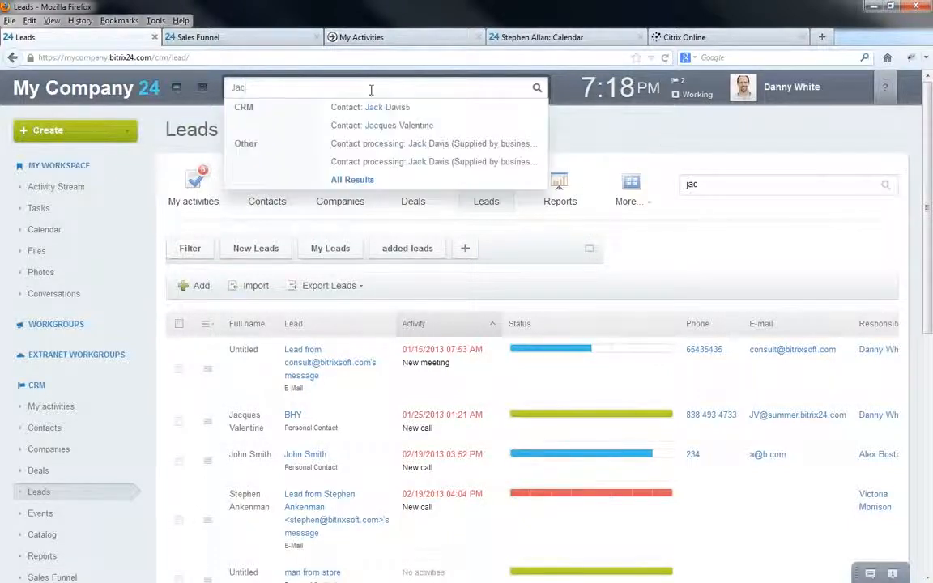
{"action": "left_click", "coordinate": [614, 138]}
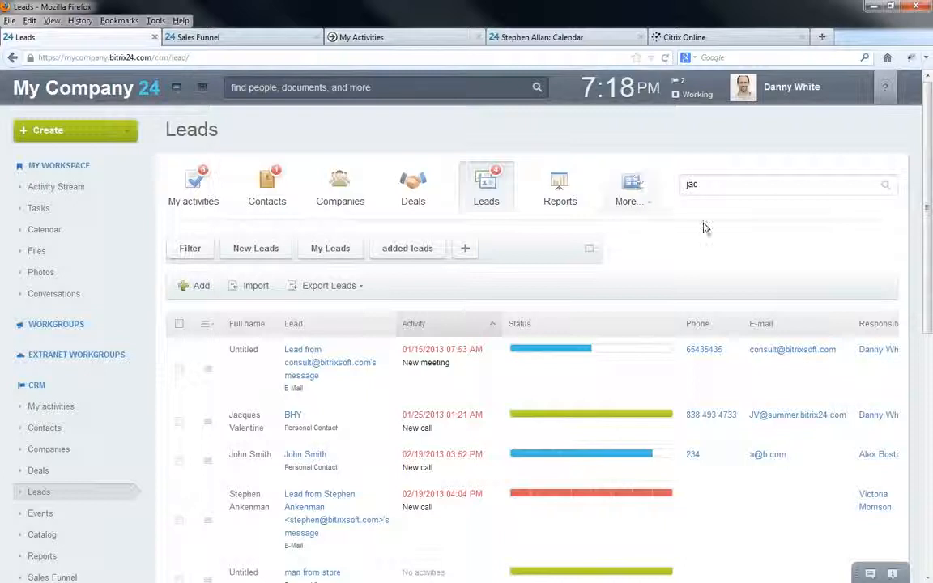
Open the first lead in the list, look at what can be added to it and try the Send message option
{"action": "scroll", "coordinate": [726, 236], "scroll_direction": "down", "scroll_amount": 1}
{"action": "left_click", "coordinate": [444, 377]}
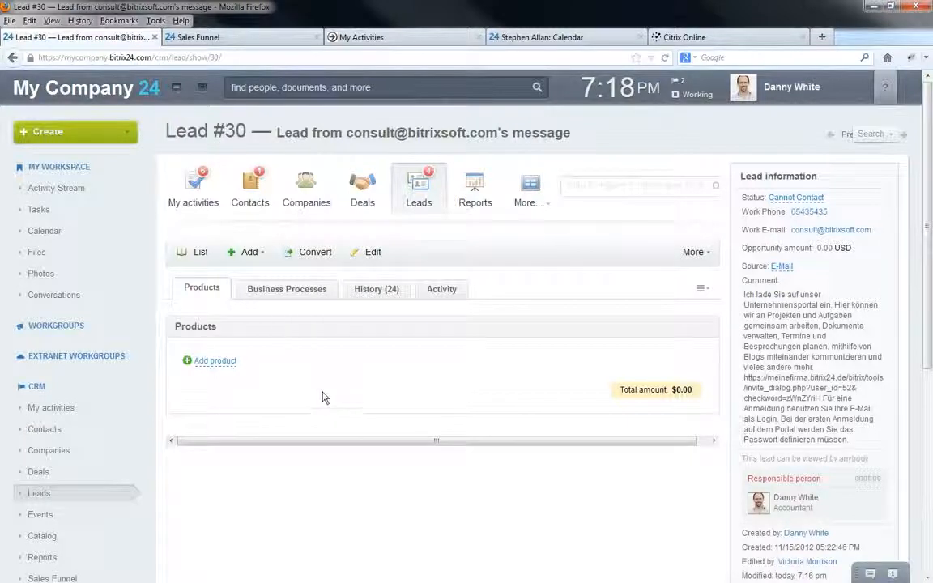
{"action": "left_click", "coordinate": [255, 252]}
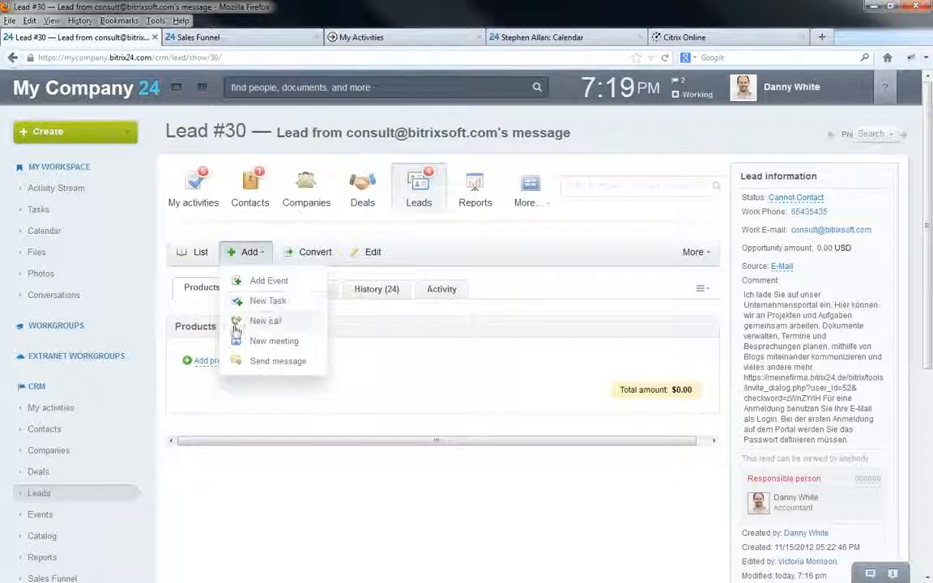
{"action": "left_click", "coordinate": [271, 368]}
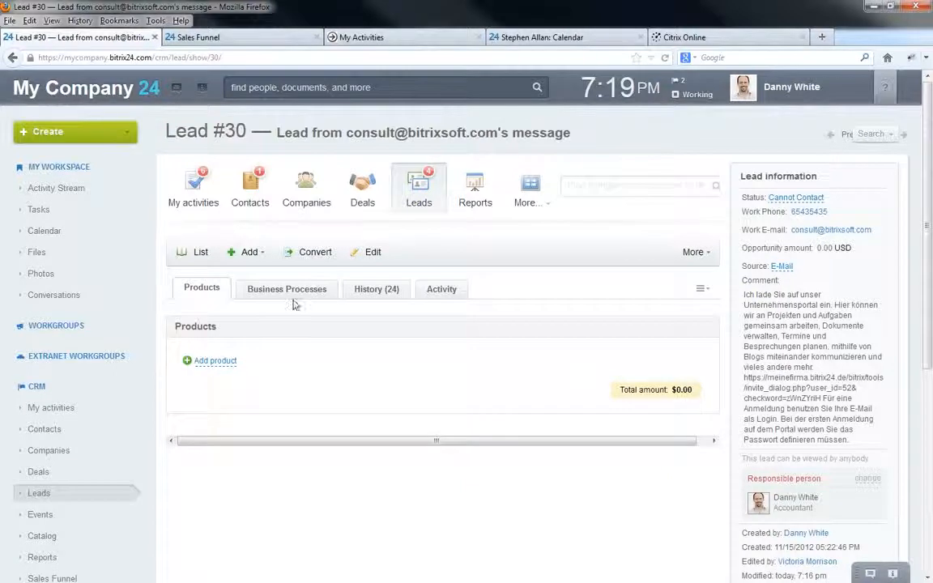
{"action": "left_click", "coordinate": [251, 253]}
{"action": "left_click", "coordinate": [247, 360]}
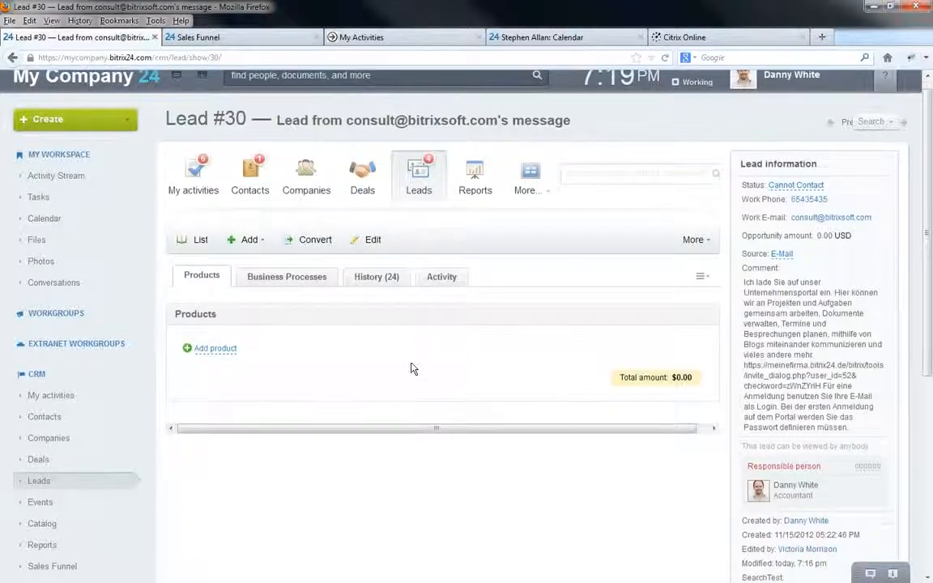
Return to the leads list, open the BHY lead sourced from Show/Exhibition, and examine its add options and business processes
{"action": "left_click", "coordinate": [38, 494]}
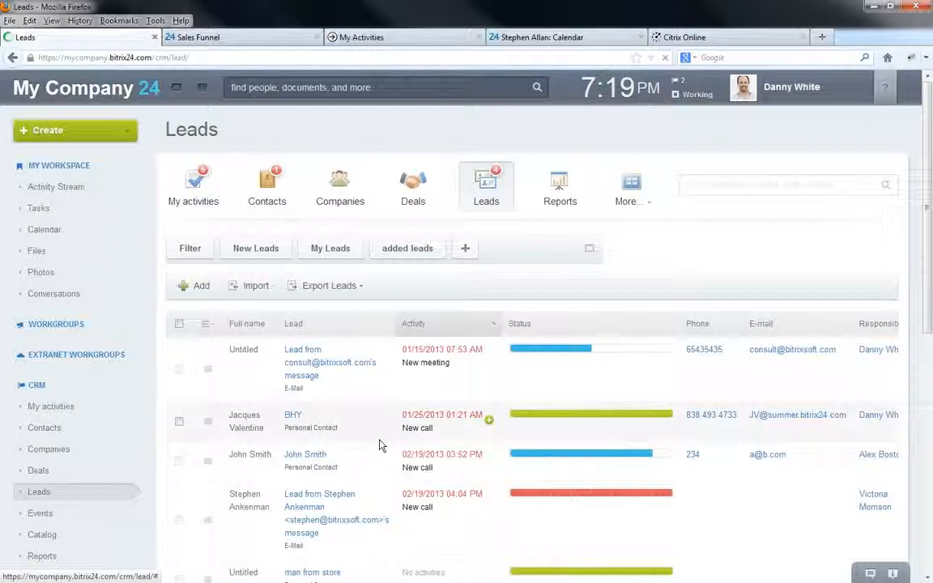
{"action": "scroll", "coordinate": [381, 445], "scroll_direction": "down", "scroll_amount": 3}
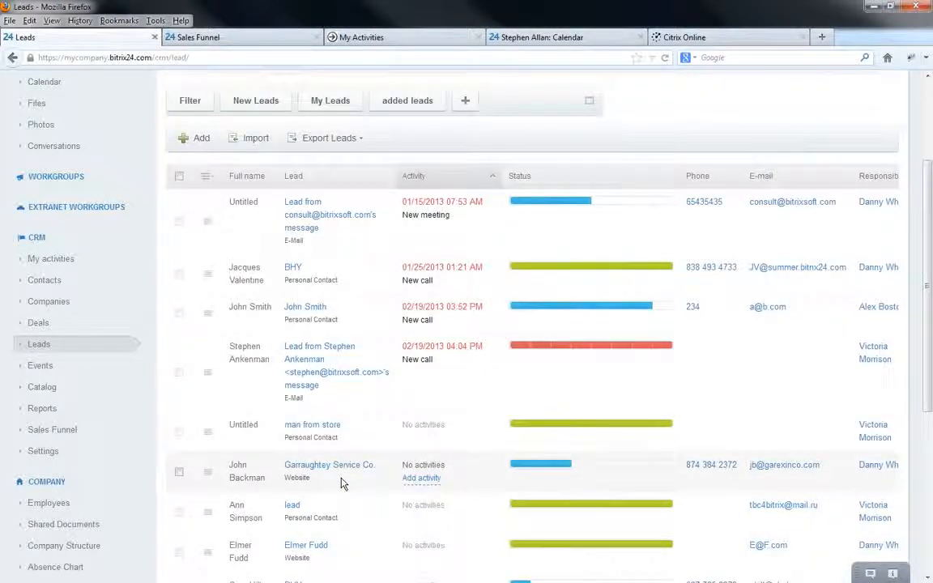
{"action": "scroll", "coordinate": [341, 483], "scroll_direction": "down", "scroll_amount": 2}
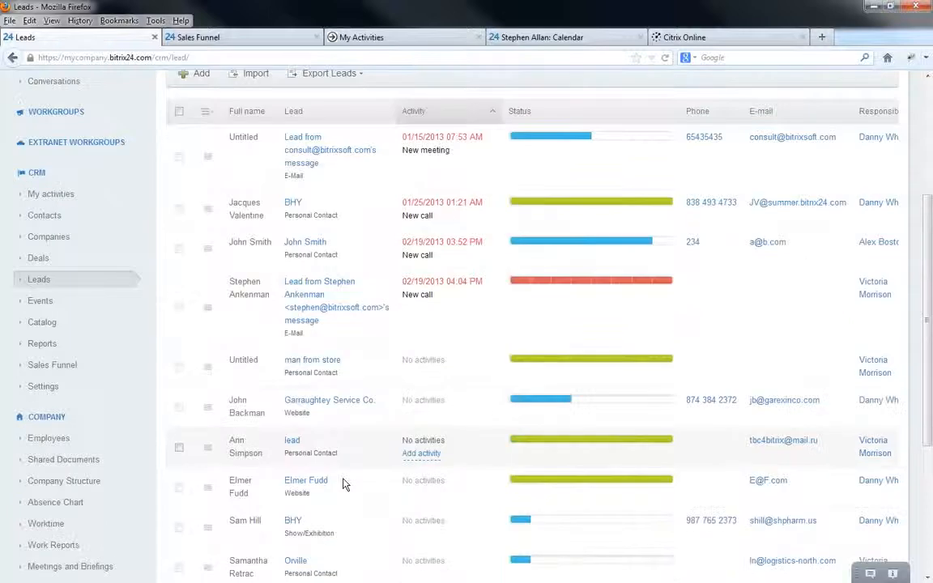
{"action": "scroll", "coordinate": [319, 515], "scroll_direction": "down", "scroll_amount": 1}
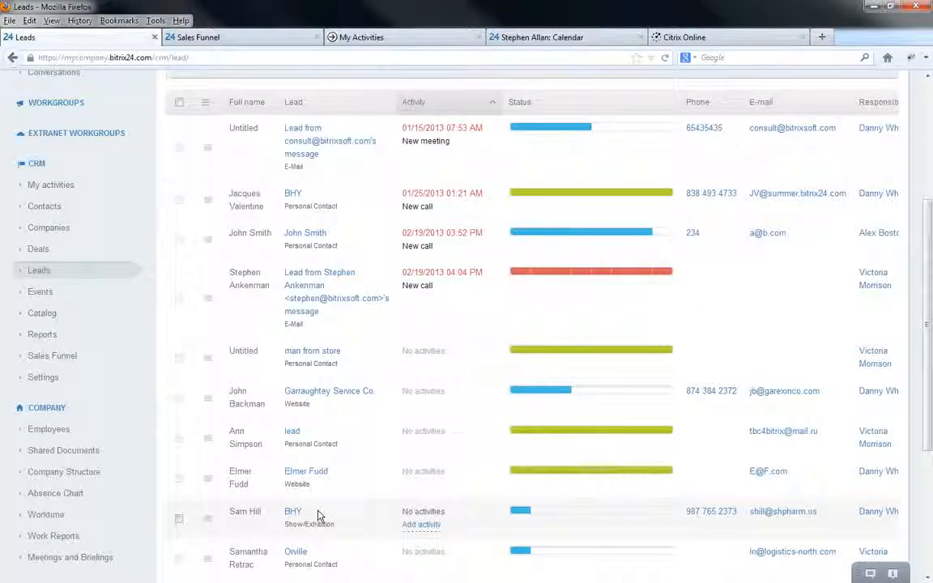
{"action": "left_click", "coordinate": [294, 512]}
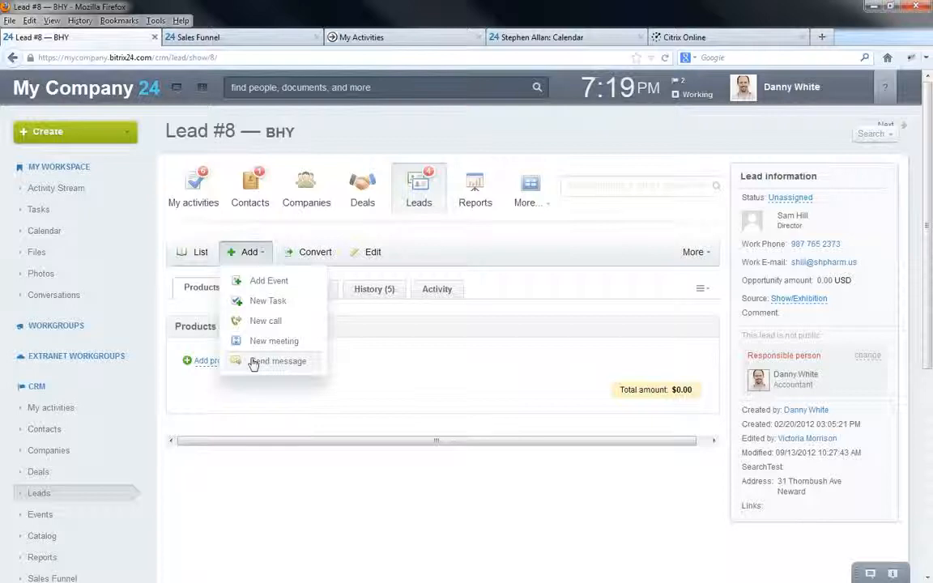
{"action": "left_click", "coordinate": [477, 373]}
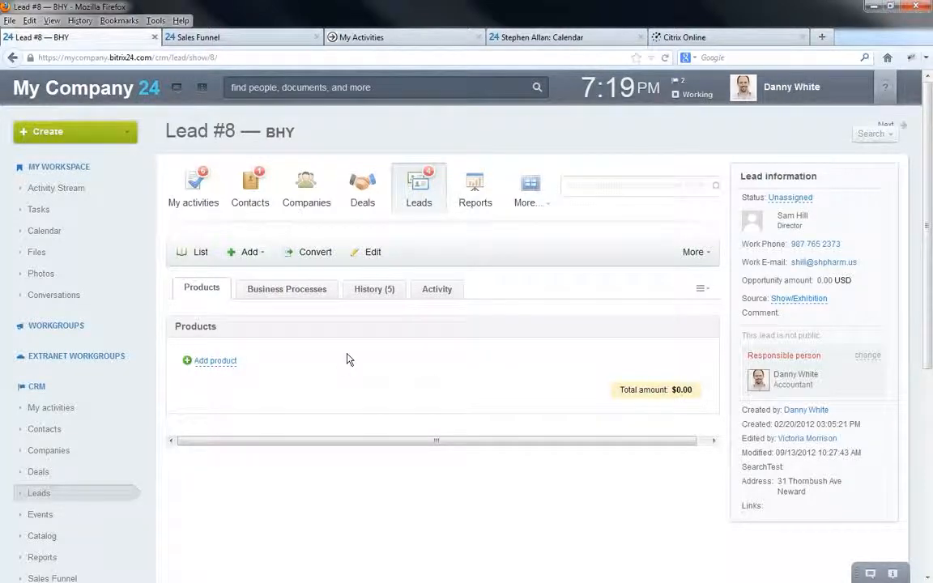
{"action": "left_click", "coordinate": [325, 293]}
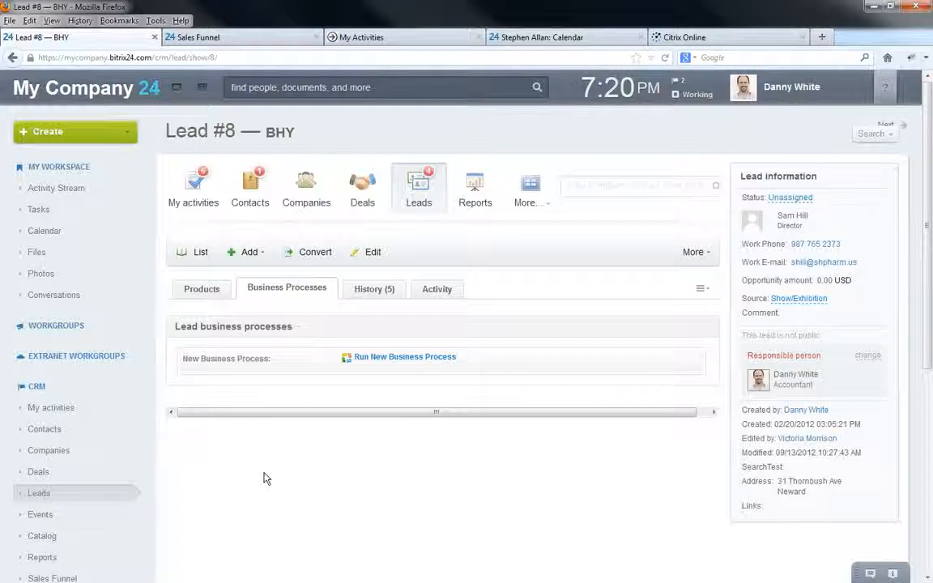
Switch to the My Activities browser tab and open the "Perfect Website" Seminar lead from that portal's leads list
{"action": "left_click", "coordinate": [397, 45]}
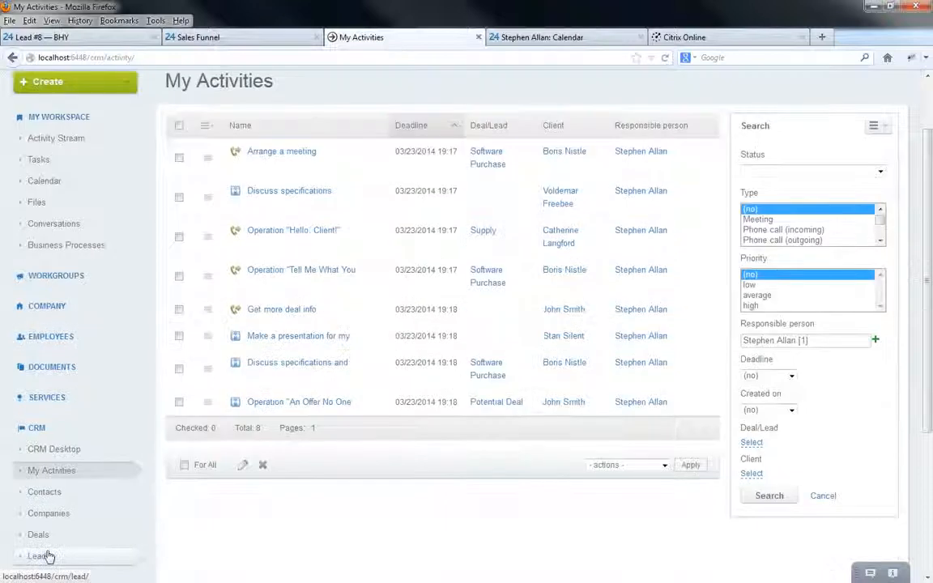
{"action": "left_click", "coordinate": [47, 556]}
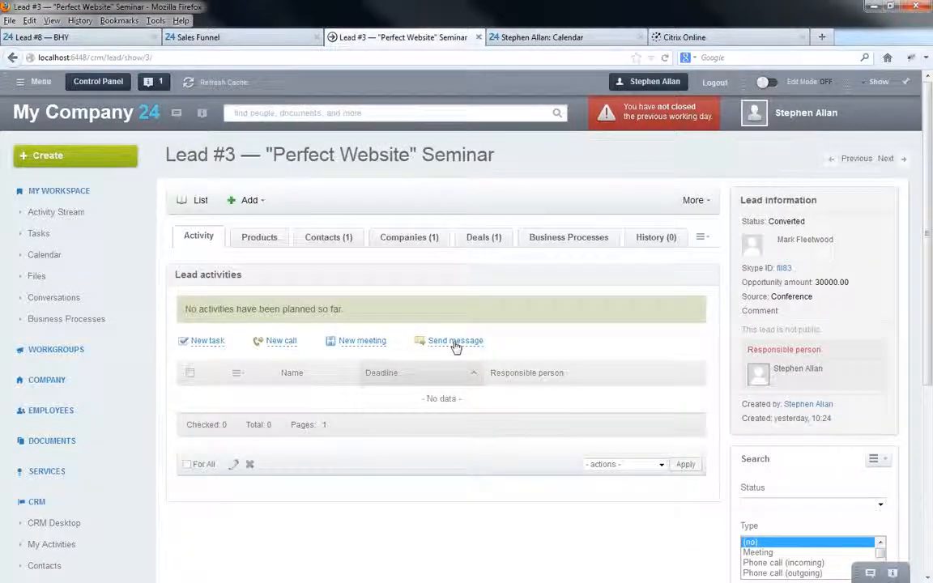
Open the Send message form from the "Perfect Website" Seminar lead and switch back to the BHY lead's browser tab
{"action": "left_click", "coordinate": [456, 342]}
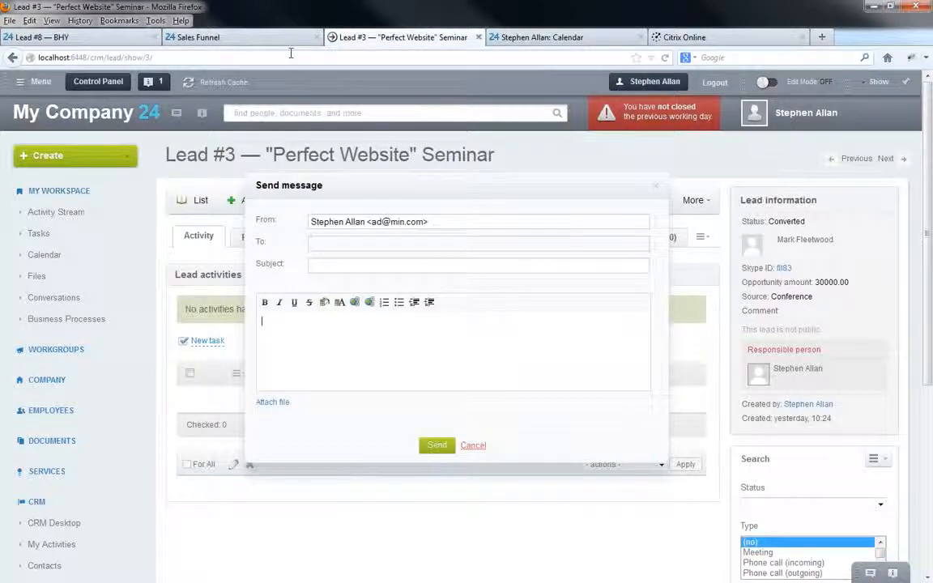
{"action": "left_click", "coordinate": [192, 38]}
{"action": "left_click", "coordinate": [45, 37]}
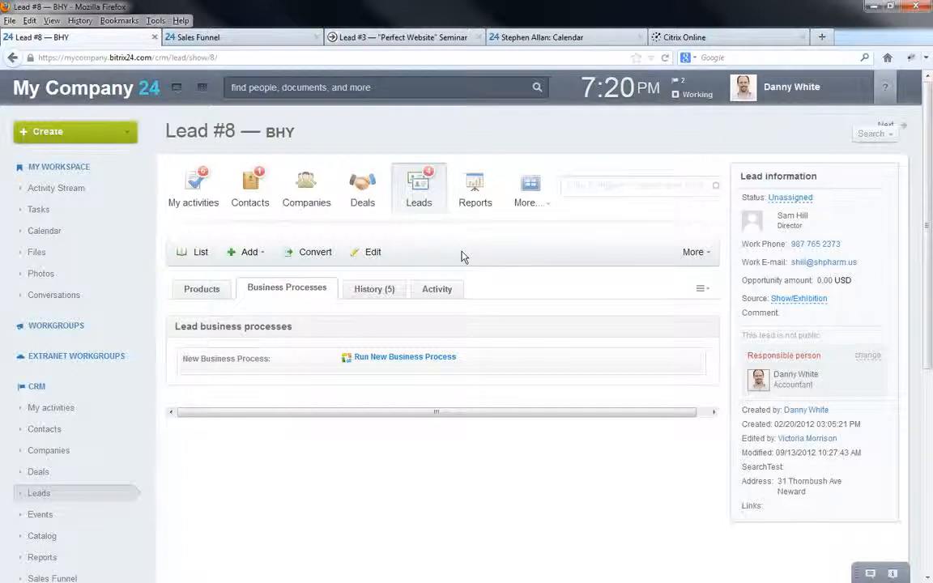
Go to the CRM settings' E-Mail Templates and open the Call request response template for editing
{"action": "scroll", "coordinate": [264, 411], "scroll_direction": "down", "scroll_amount": 3}
{"action": "left_click", "coordinate": [43, 452]}
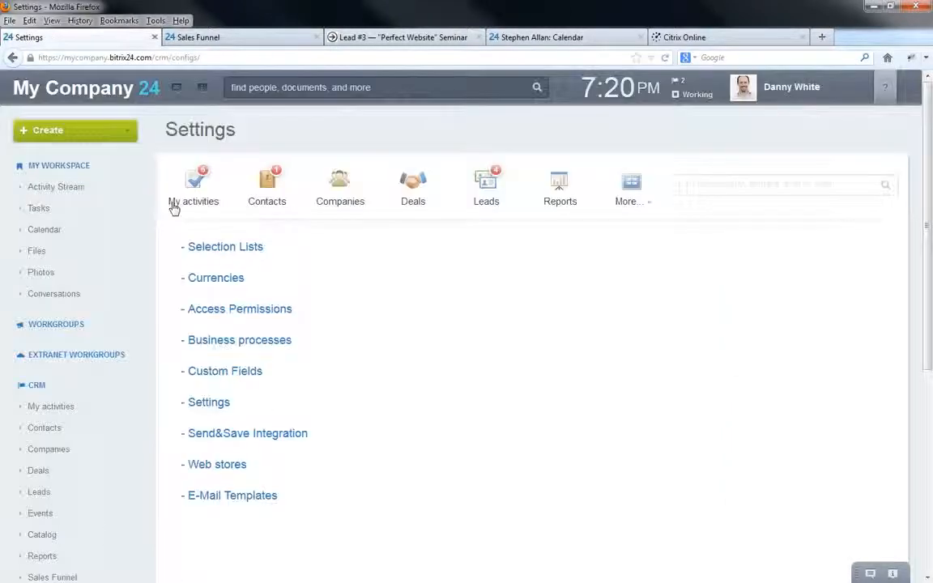
{"action": "scroll", "coordinate": [62, 371], "scroll_direction": "down", "scroll_amount": 2}
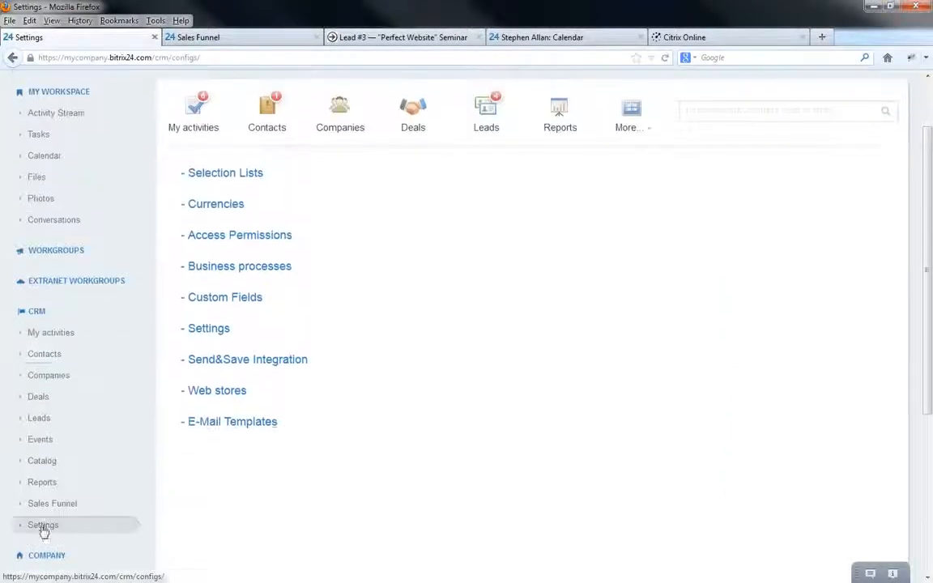
{"action": "left_click", "coordinate": [242, 427]}
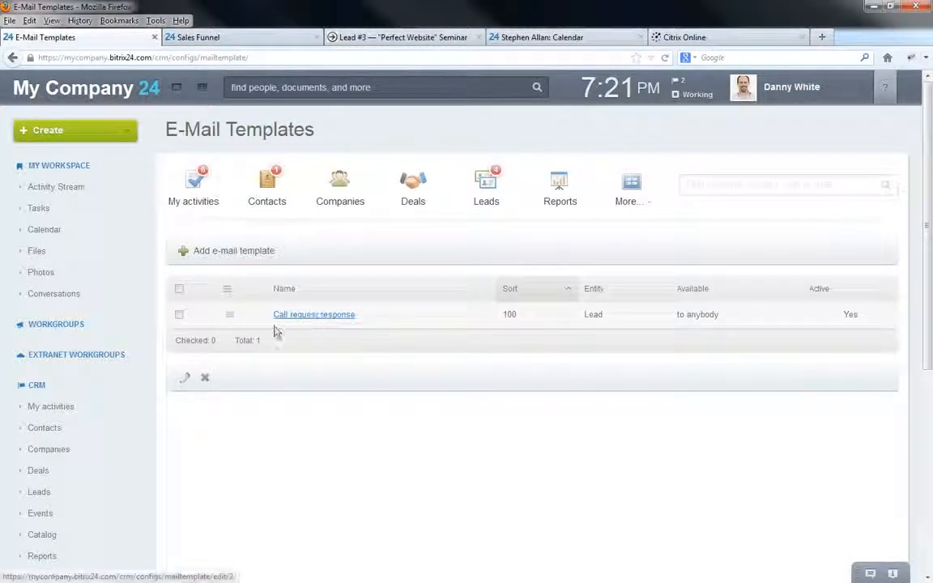
{"action": "left_click", "coordinate": [232, 320]}
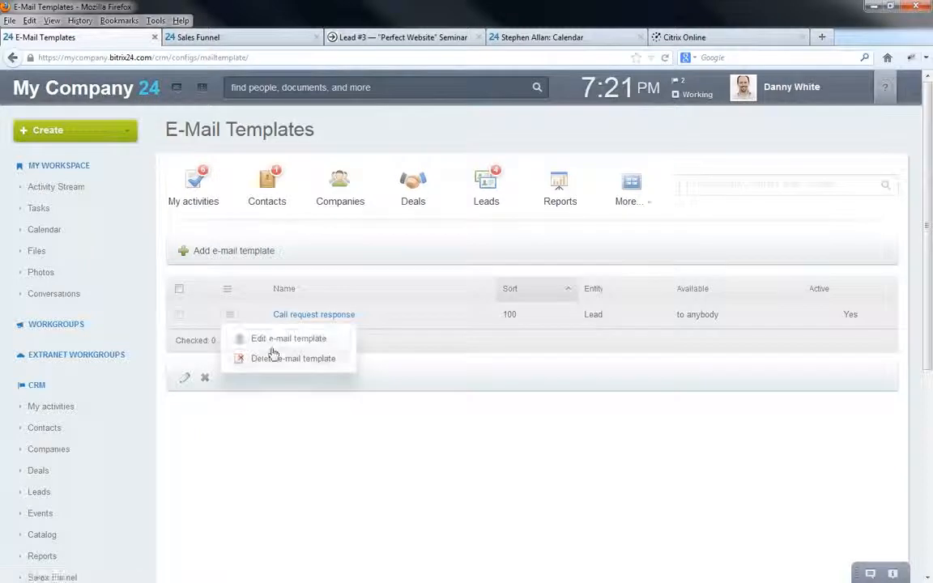
{"action": "left_click", "coordinate": [270, 339]}
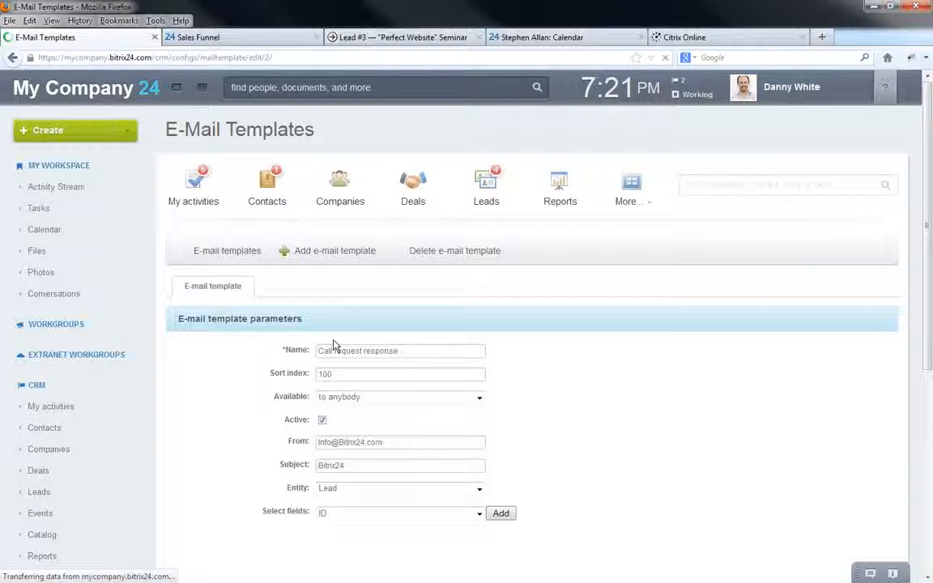
{"action": "scroll", "coordinate": [333, 346], "scroll_direction": "down", "scroll_amount": 5}
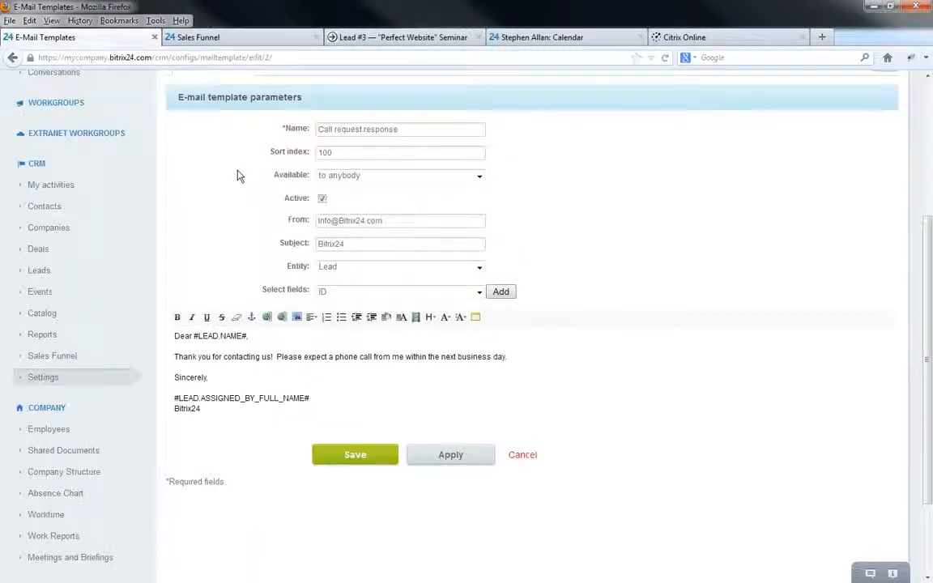
Examine the template's sort index, availability options, sender address and entity choices, leaving the values as they are
{"action": "double_click", "coordinate": [395, 152]}
{"action": "left_click", "coordinate": [437, 176]}
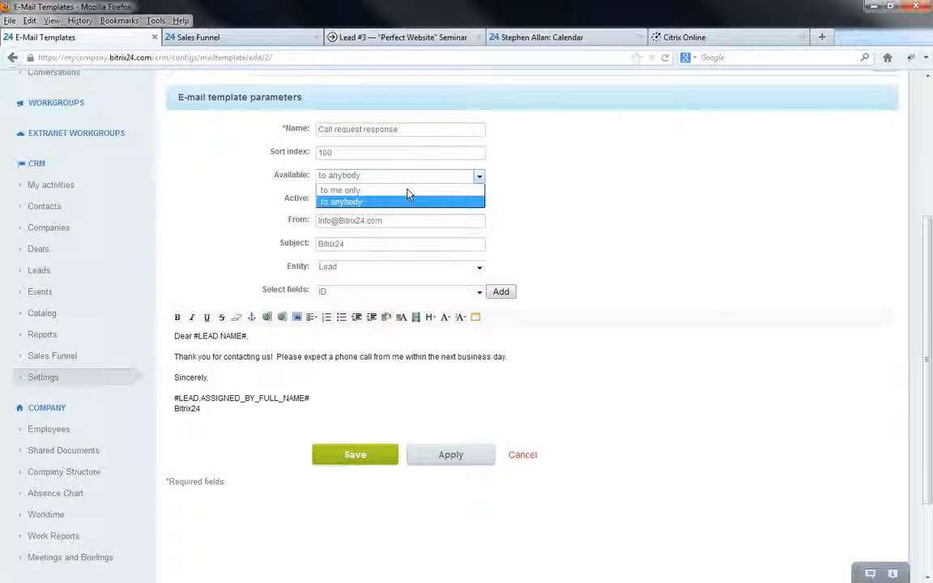
{"action": "key", "text": "Up"}
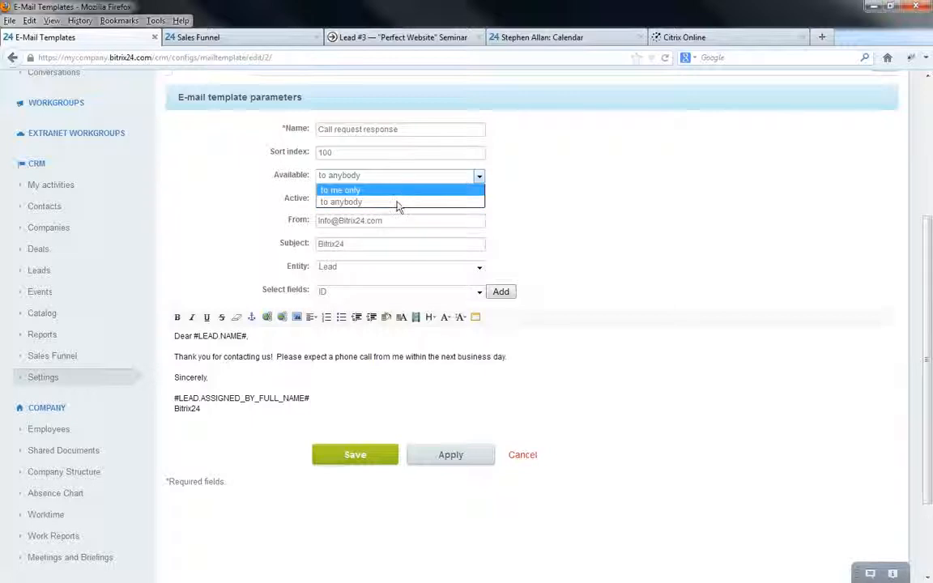
{"action": "left_click", "coordinate": [481, 179]}
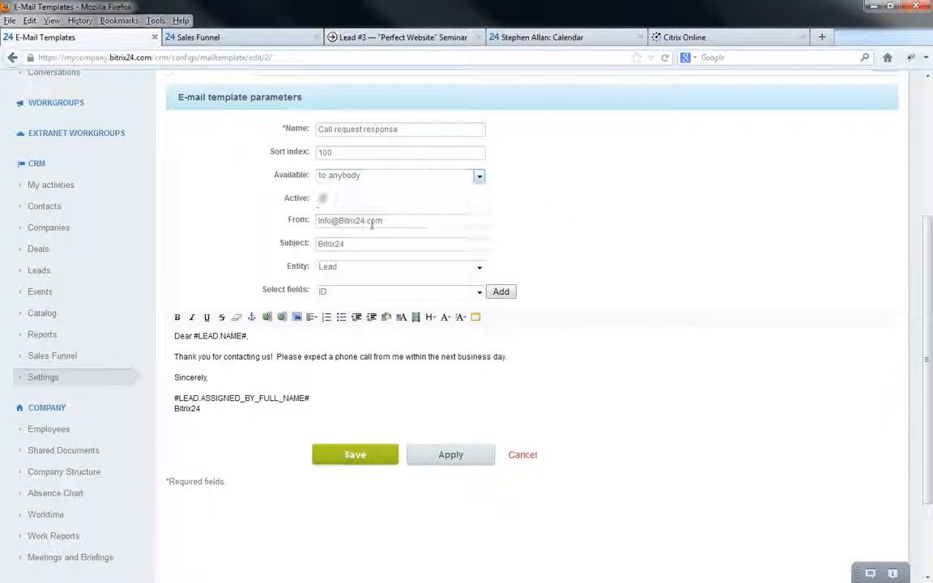
{"action": "left_click_drag", "start_coordinate": [387, 221], "coordinate": [314, 220]}
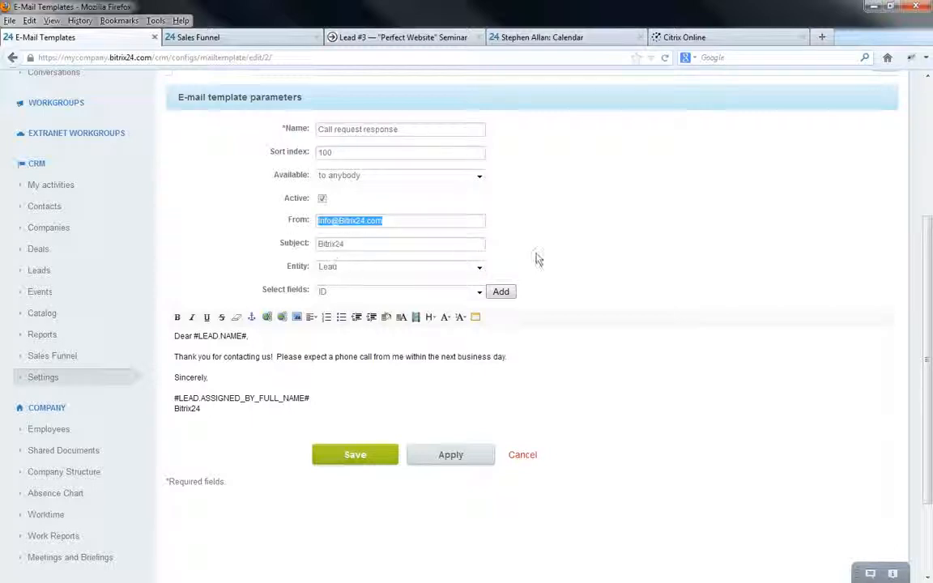
{"action": "left_click", "coordinate": [478, 269]}
{"action": "left_click", "coordinate": [479, 269]}
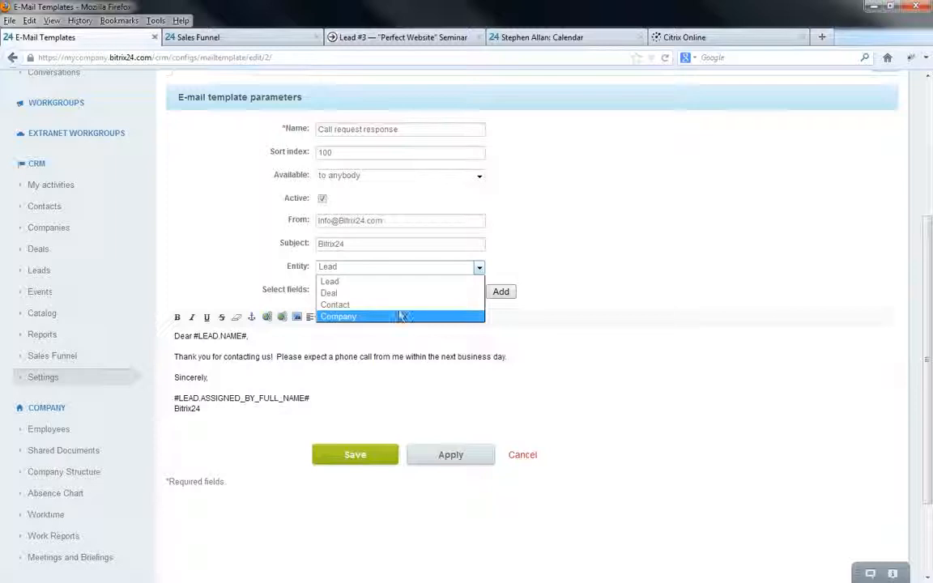
{"action": "left_click", "coordinate": [525, 254]}
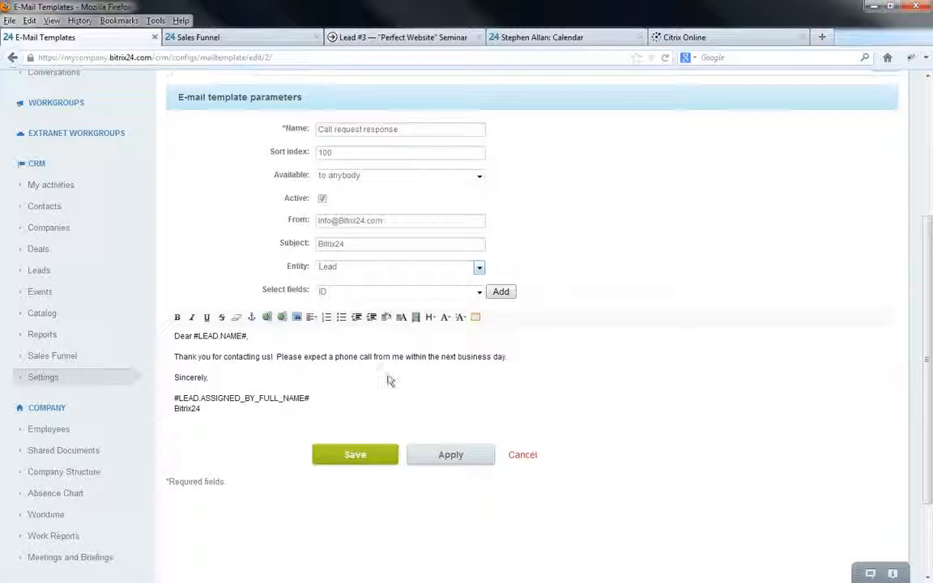
Look through the lead fields available for the template and highlight the #LEAD.NAME# placeholder in the greeting
{"action": "left_click", "coordinate": [335, 293]}
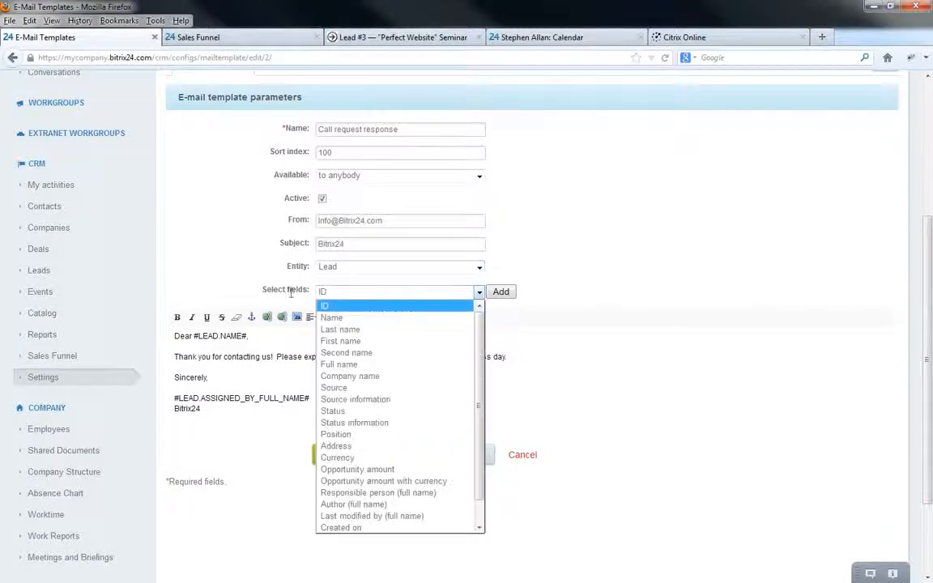
{"action": "left_click", "coordinate": [217, 304]}
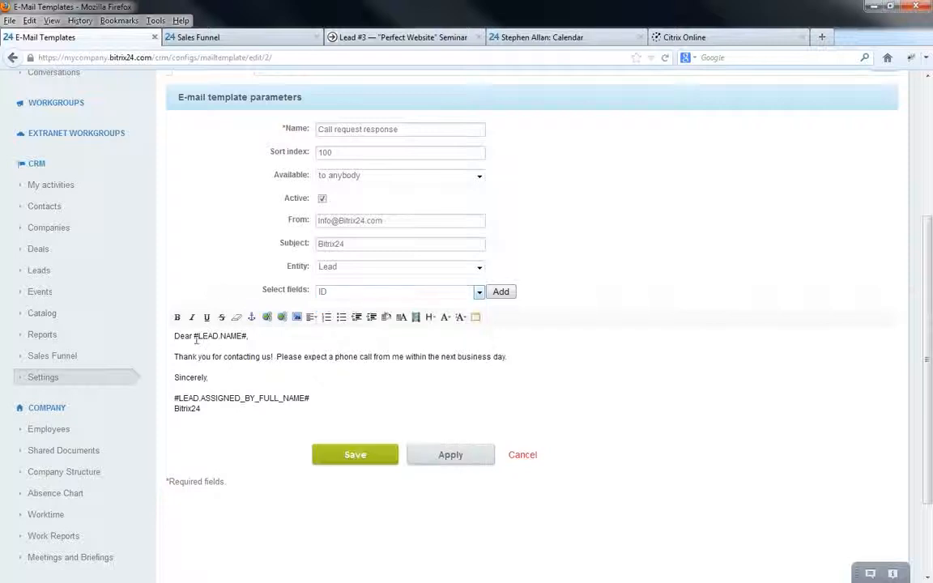
{"action": "left_click_drag", "start_coordinate": [194, 336], "coordinate": [248, 336]}
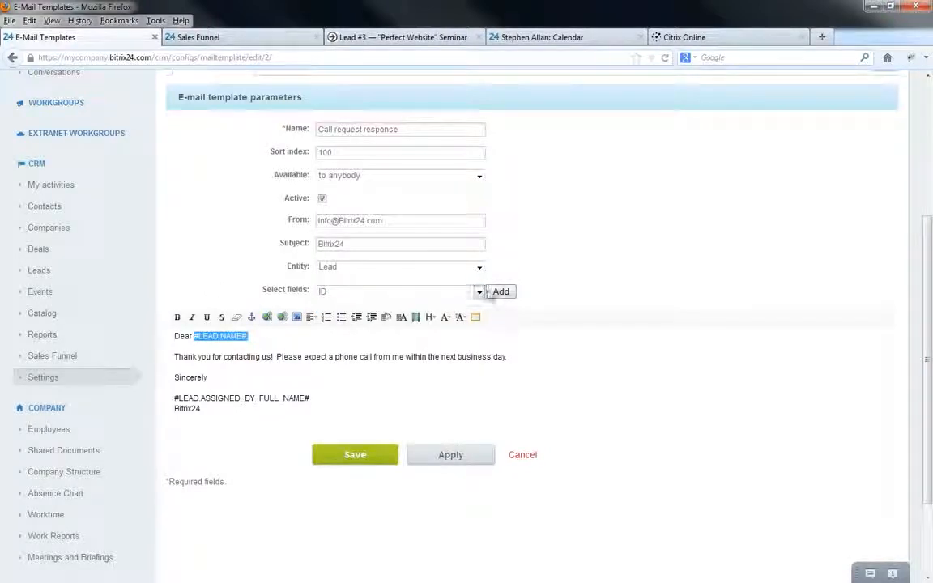
{"action": "left_click", "coordinate": [479, 292]}
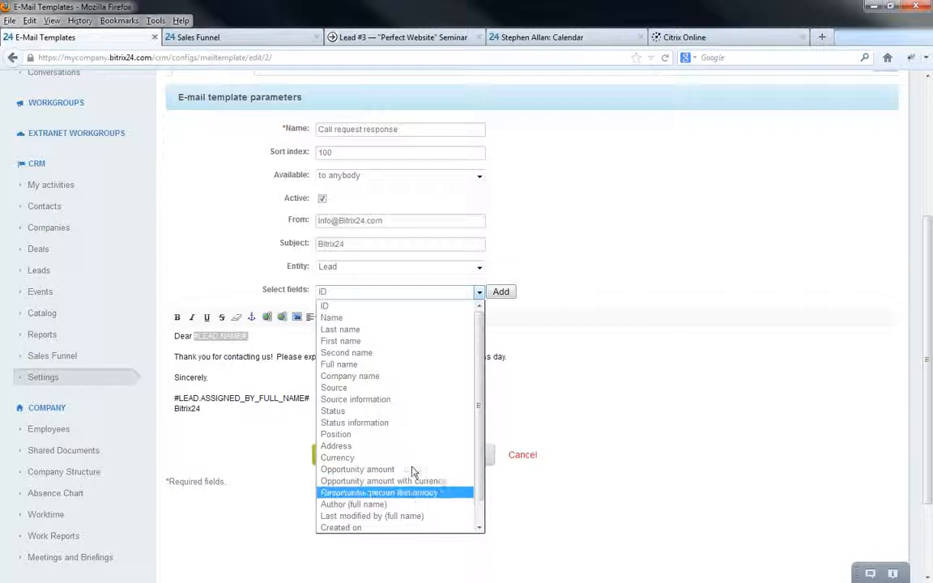
{"action": "left_click", "coordinate": [208, 266]}
Go through the template's body text and highlight the #LEAD.ASSIGNED_BY_FULL_NAME# placeholder in the signature
{"action": "left_click", "coordinate": [248, 337]}
{"action": "type", "text": ","}
{"action": "key", "text": "Return"}
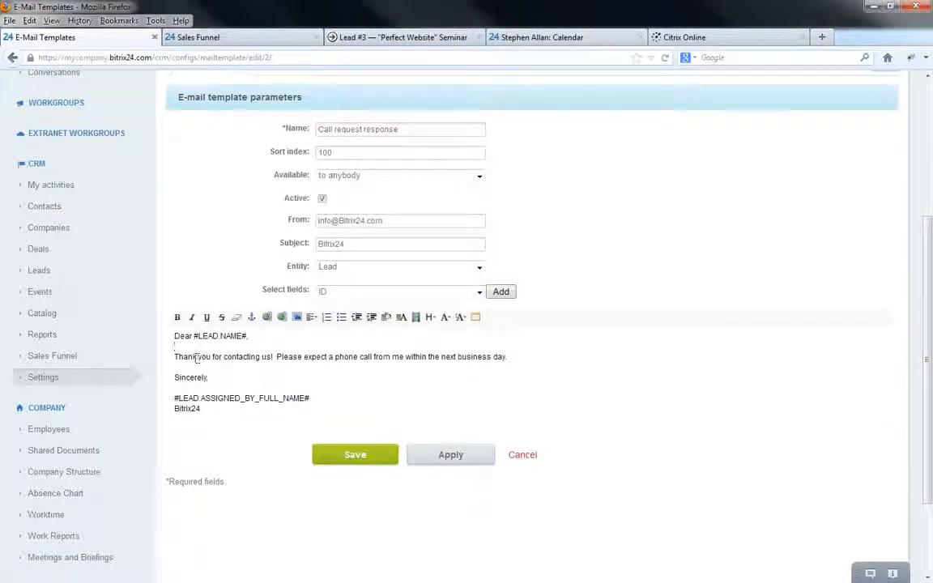
{"action": "left_click_drag", "start_coordinate": [175, 356], "coordinate": [529, 373]}
{"action": "key", "text": "Delete"}
{"action": "left_click_drag", "start_coordinate": [179, 399], "coordinate": [310, 399]}
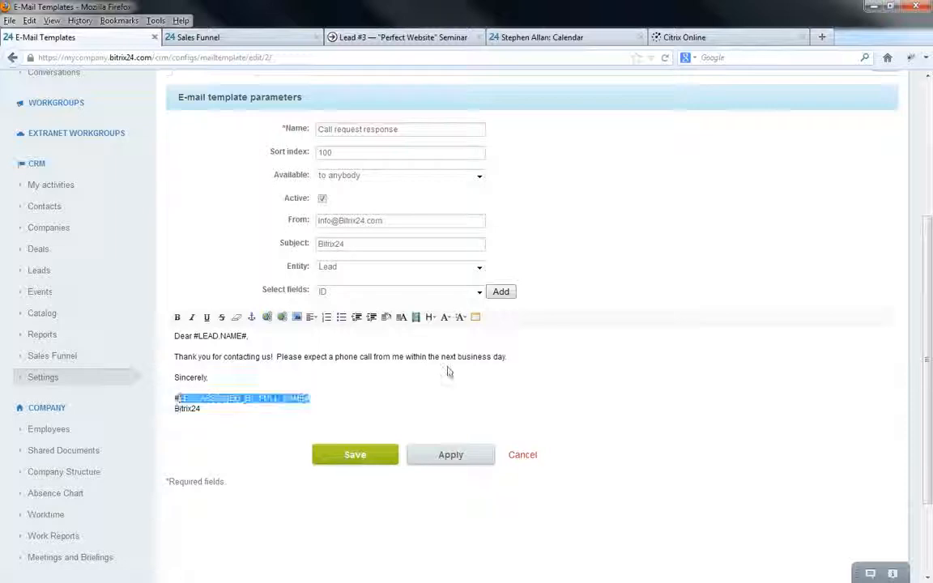
Insert the Responsible person (full name) field after "Sincerely," in the template text and undo the insertion
{"action": "left_click", "coordinate": [445, 373]}
{"action": "left_click", "coordinate": [480, 291]}
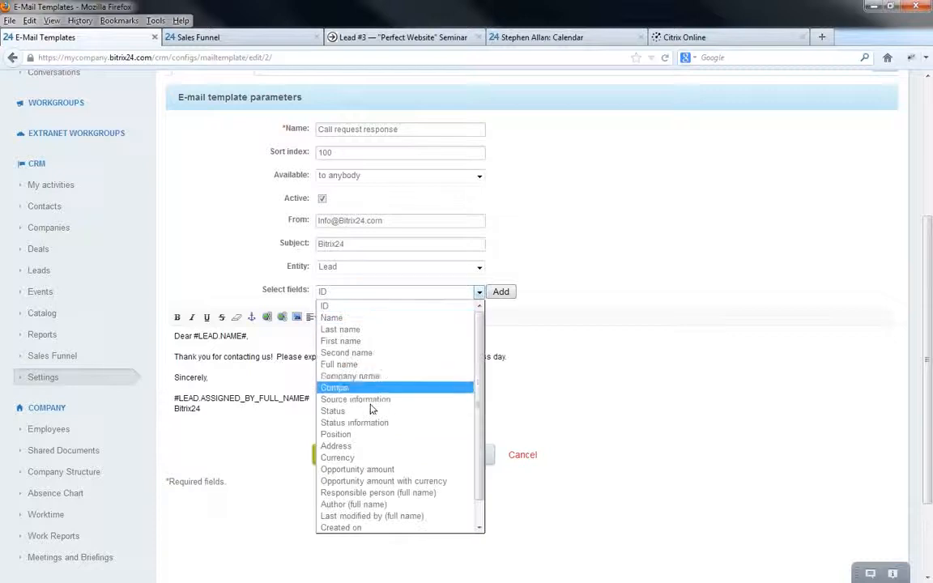
{"action": "left_click", "coordinate": [371, 492]}
{"action": "left_click", "coordinate": [501, 291]}
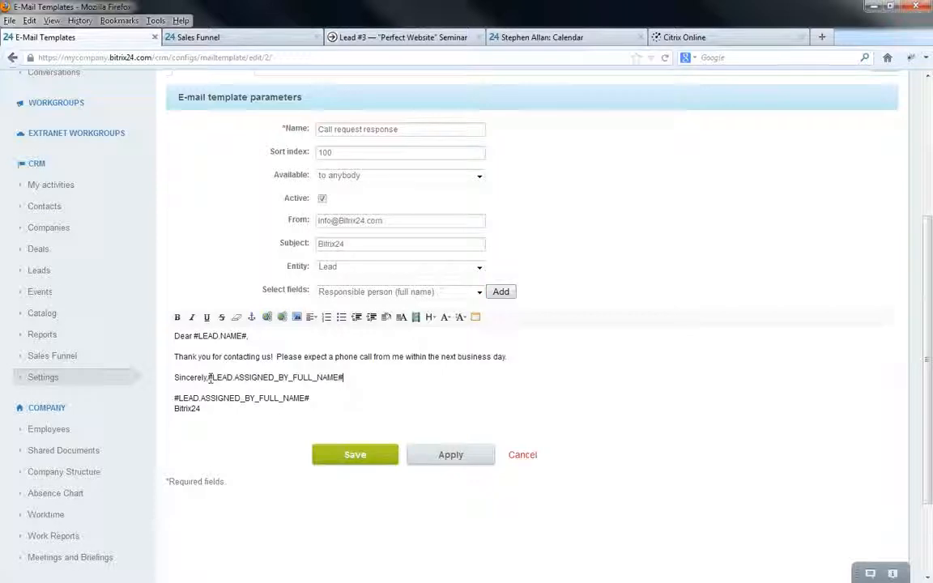
{"action": "left_click", "coordinate": [210, 378]}
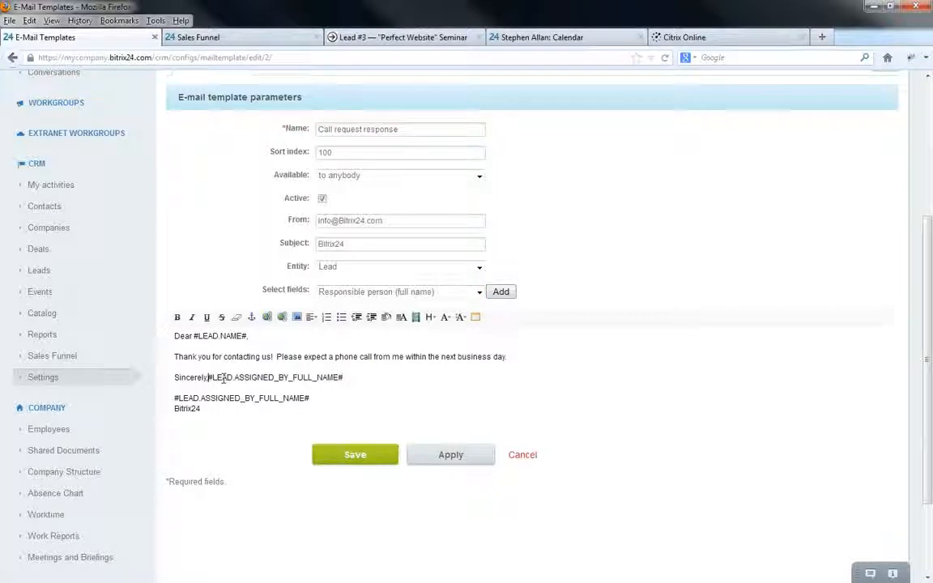
{"action": "key", "text": "ctrl+z"}
{"action": "key", "text": "Return"}
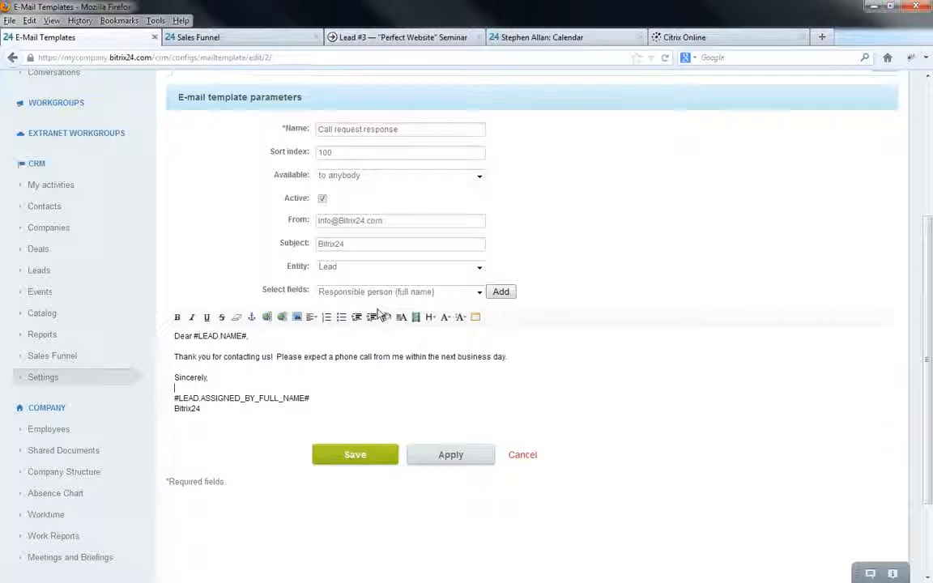
Highlight the signature's responsible person placeholder once more and save the Call request response template
{"action": "left_click_drag", "start_coordinate": [175, 395], "coordinate": [332, 401]}
{"action": "left_click", "coordinate": [309, 397]}
{"action": "left_click", "coordinate": [362, 454]}
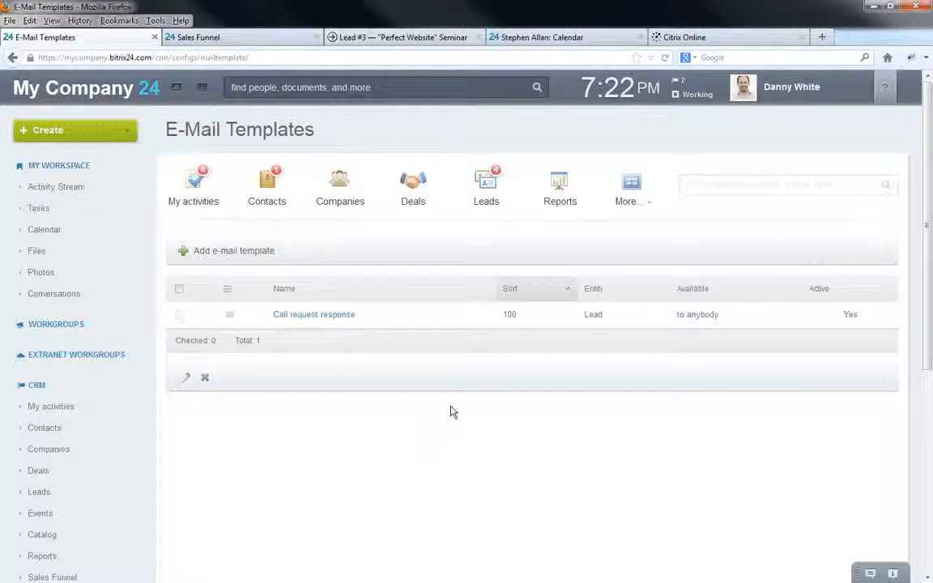
Glance at the "Perfect Website" Seminar browser tab, return to the E-Mail Templates tab and open the CRM leads list from there
{"action": "left_click", "coordinate": [399, 39]}
{"action": "left_click", "coordinate": [118, 38]}
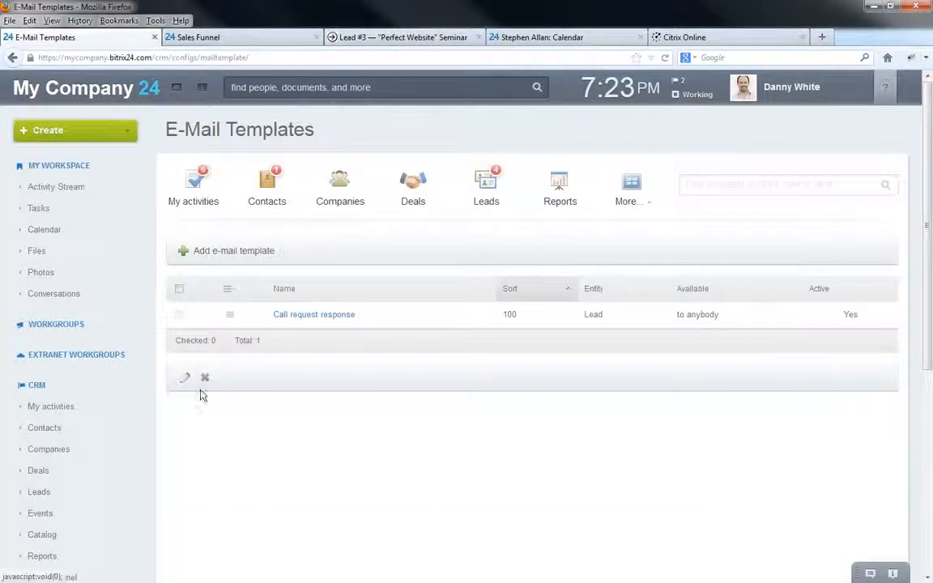
{"action": "scroll", "coordinate": [197, 405], "scroll_direction": "down", "scroll_amount": 2}
{"action": "left_click", "coordinate": [39, 418]}
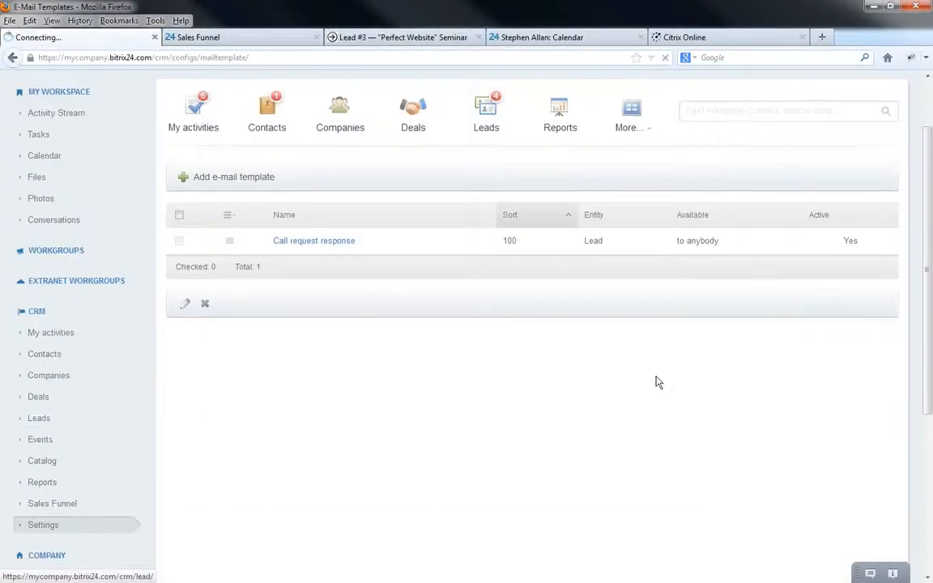
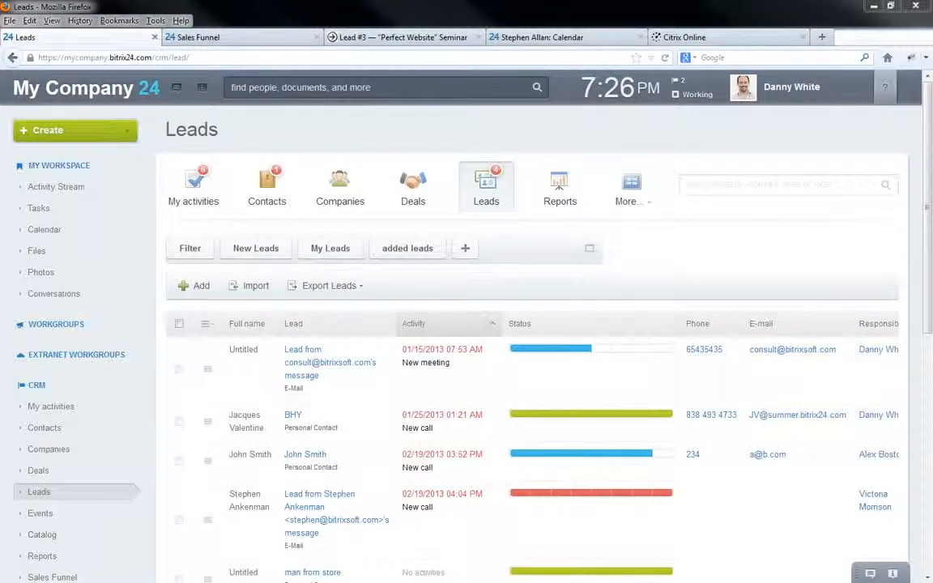
Bring the Bitrix Intranet desktop app into view, enlarge its window, and look at its Messenger and Bitrix24.Drive sections
{"action": "left_click_drag", "start_coordinate": [717, 123], "coordinate": [424, 134]}
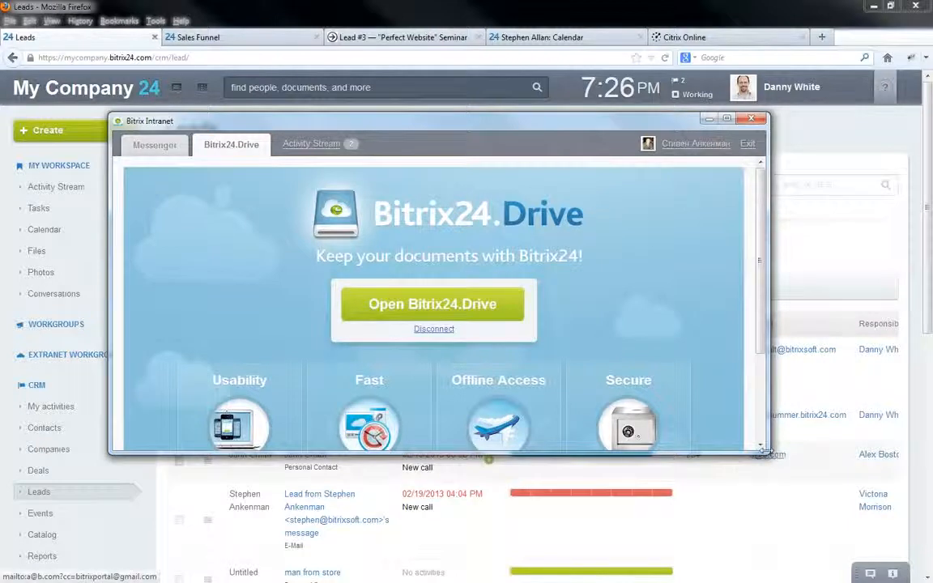
{"action": "left_click_drag", "start_coordinate": [766, 452], "coordinate": [823, 574]}
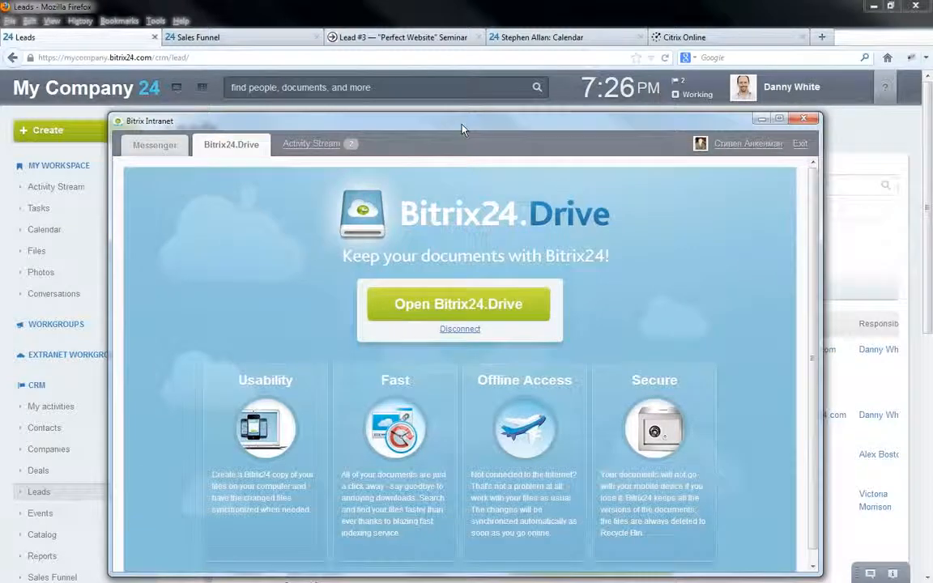
{"action": "left_click_drag", "start_coordinate": [455, 128], "coordinate": [442, 107]}
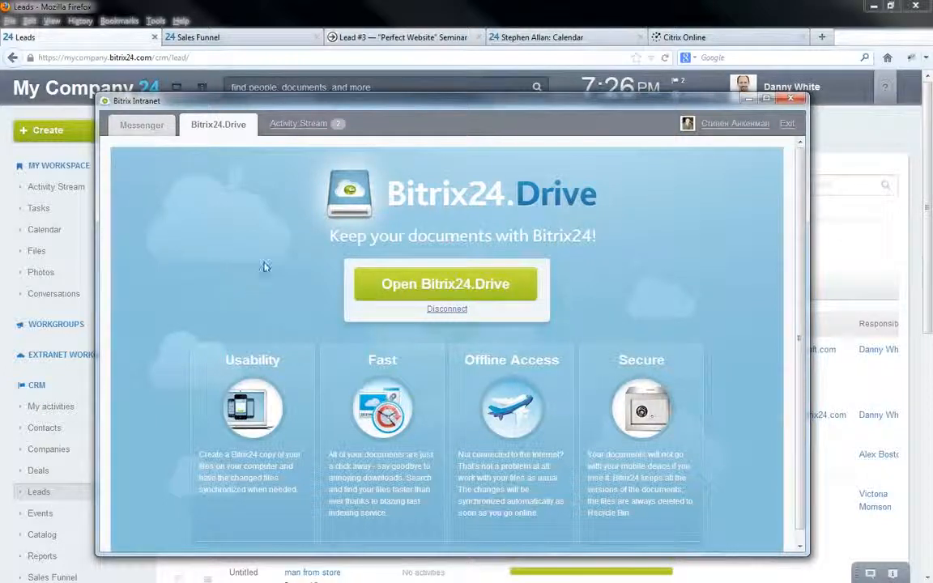
{"action": "left_click", "coordinate": [146, 128]}
{"action": "left_click", "coordinate": [194, 124]}
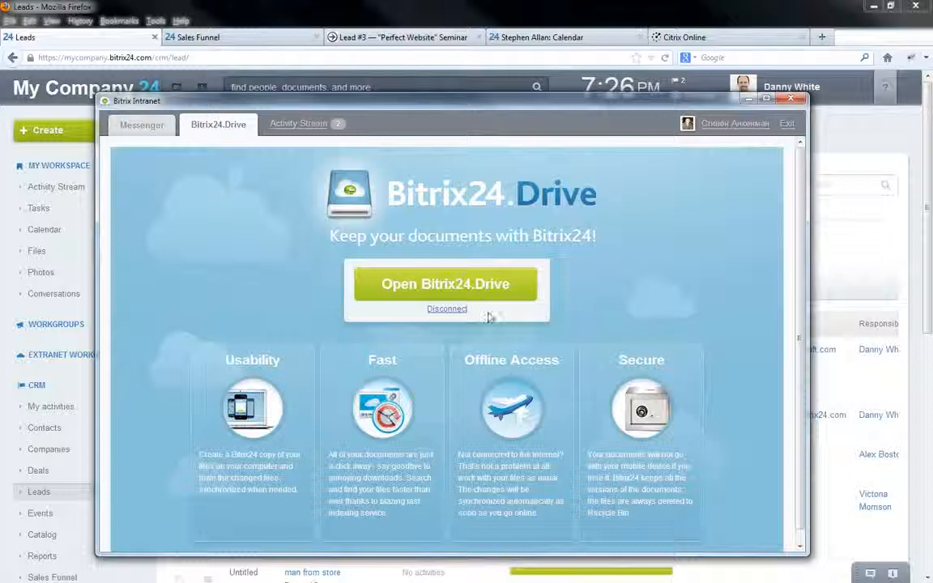
Open the local Bitrix24.Drive folder from the desktop app, and move and enlarge its Explorer window over the app
{"action": "left_click", "coordinate": [427, 287]}
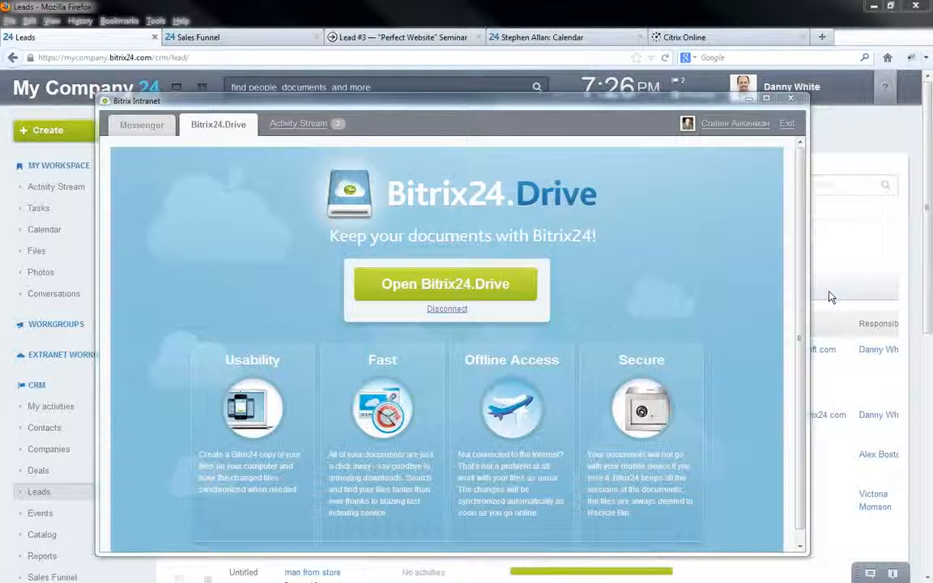
{"action": "left_click_drag", "start_coordinate": [907, 217], "coordinate": [513, 145]}
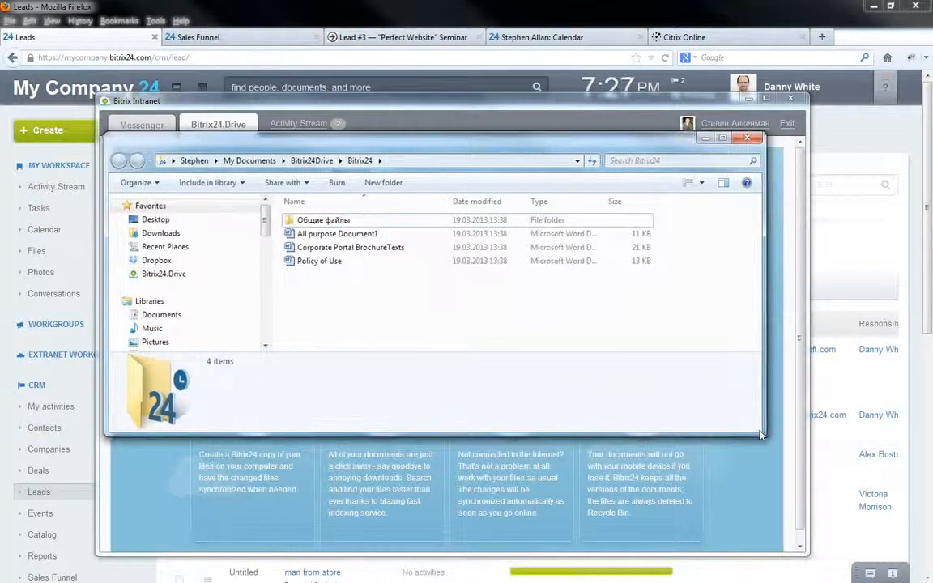
{"action": "left_click_drag", "start_coordinate": [762, 432], "coordinate": [780, 542]}
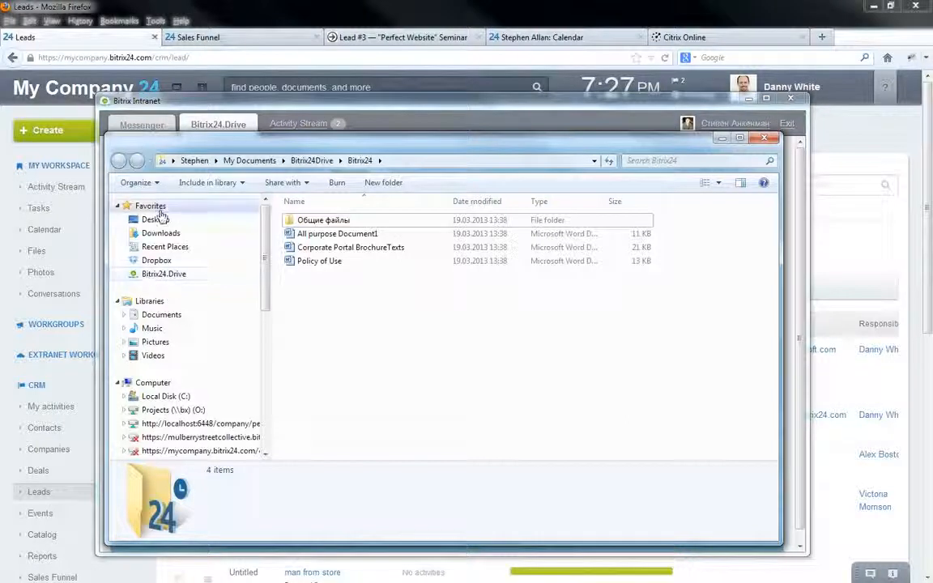
Browse from the Documents library into Bitrix24Drive and its Bitrix24 subfolder, and move the Explorer window aside
{"action": "left_click", "coordinate": [166, 314]}
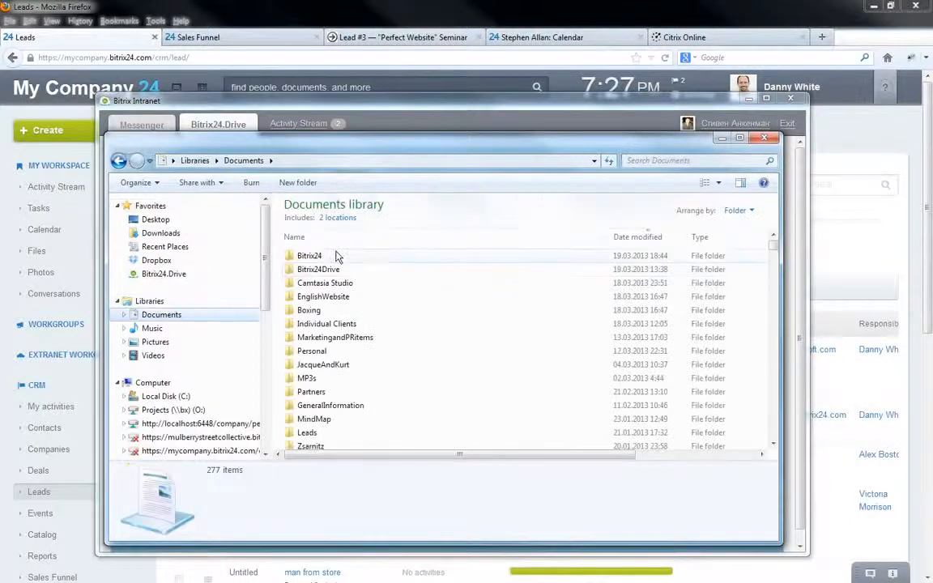
{"action": "mouse_move", "coordinate": [318, 266]}
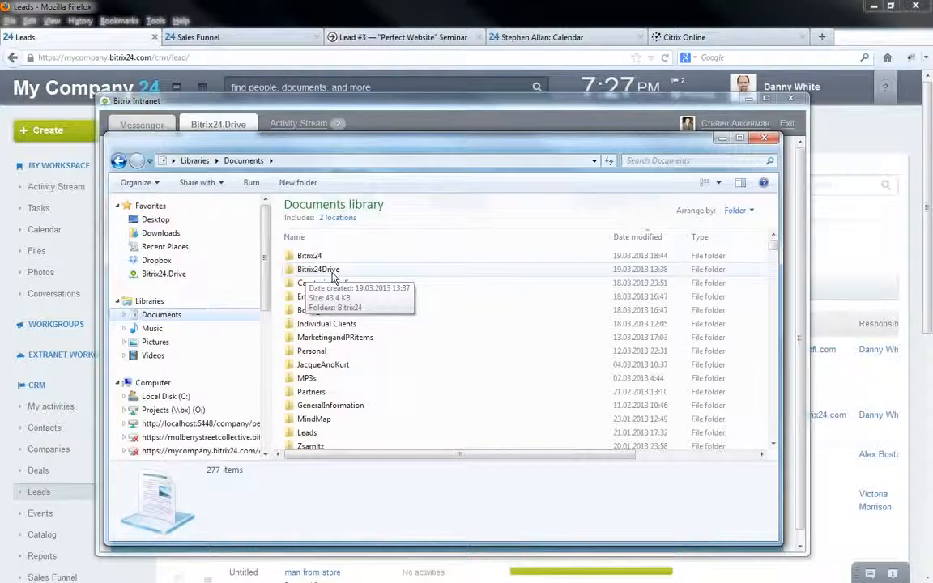
{"action": "left_click", "coordinate": [324, 275]}
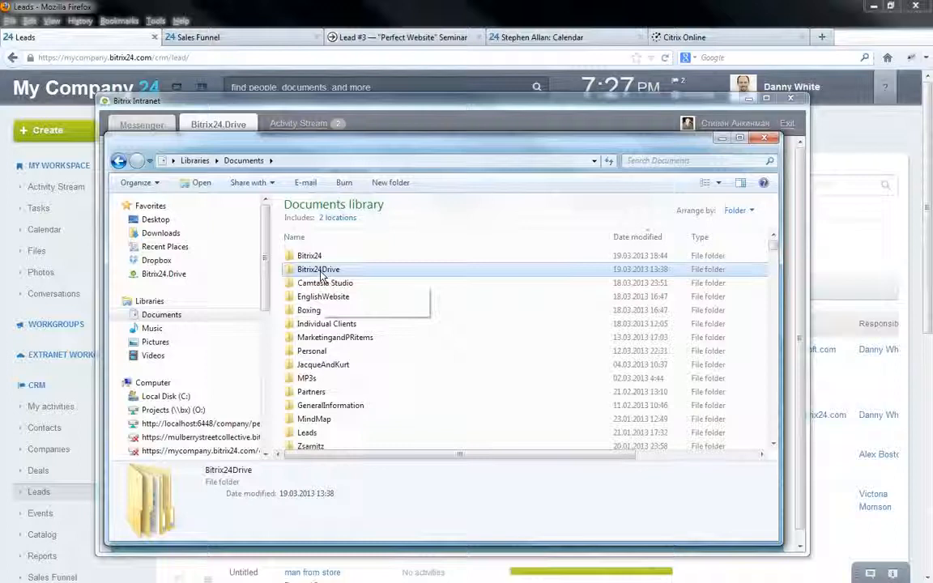
{"action": "double_click", "coordinate": [323, 272]}
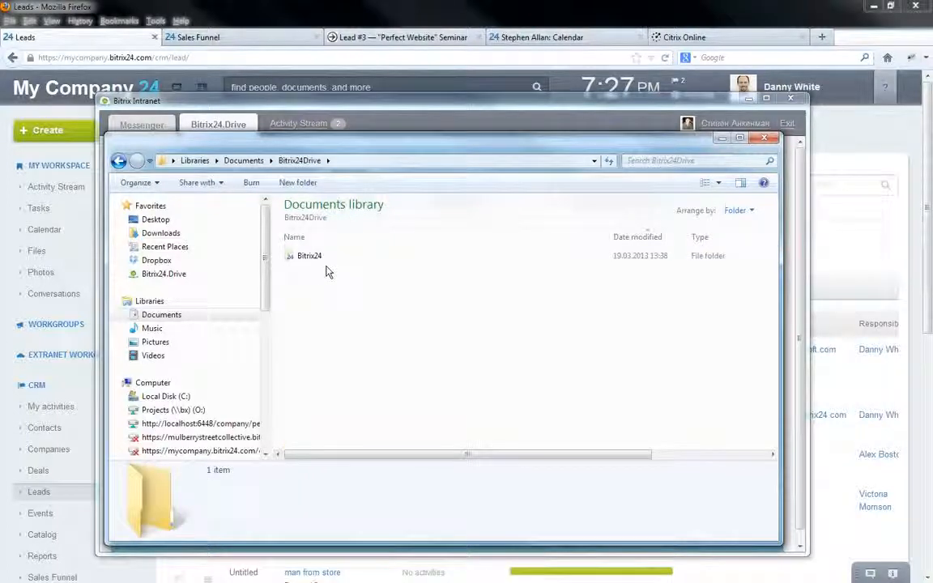
{"action": "double_click", "coordinate": [324, 258]}
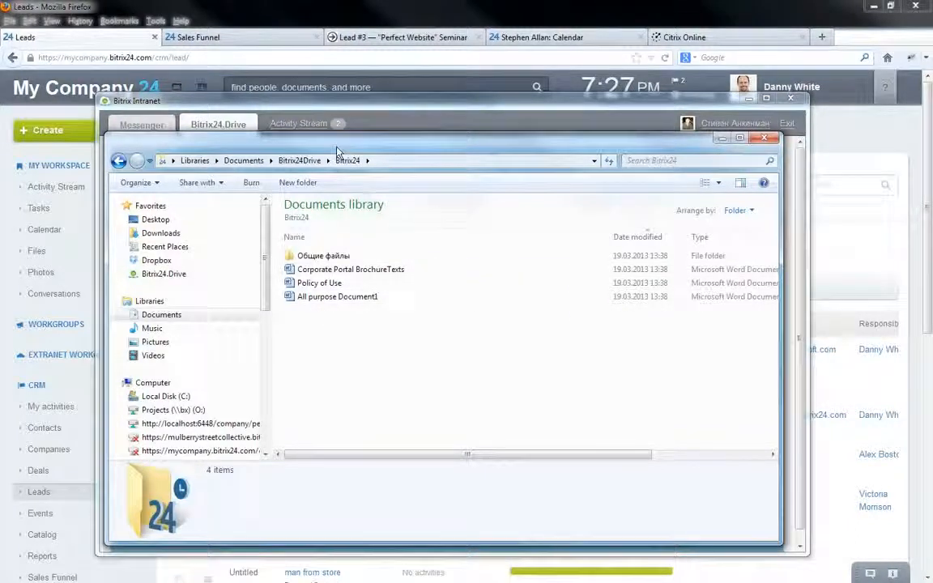
{"action": "left_click_drag", "start_coordinate": [338, 153], "coordinate": [395, 135]}
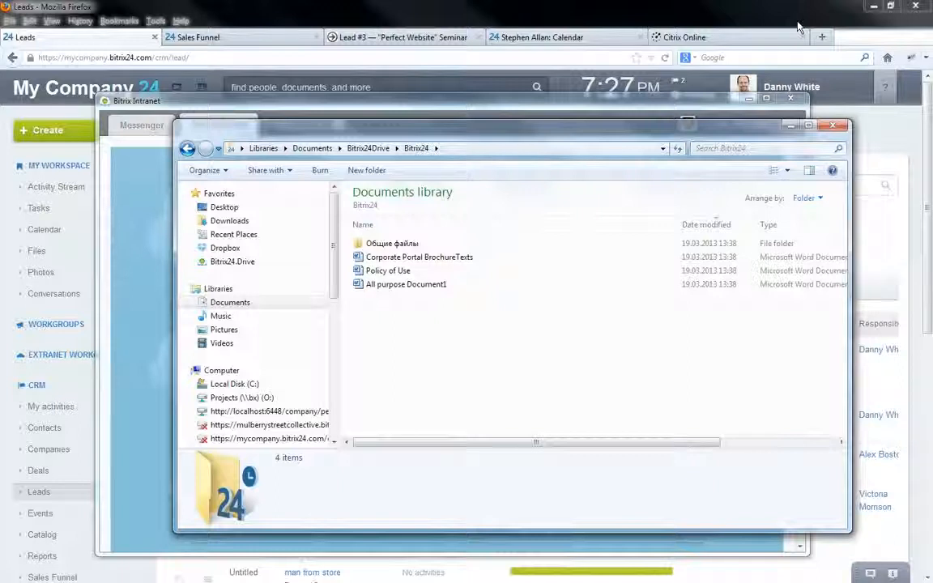
Open the personal Files page of the cp.bitrix.ru portal and reposition the Explorer window to compare both file lists
{"action": "left_click", "coordinate": [718, 38]}
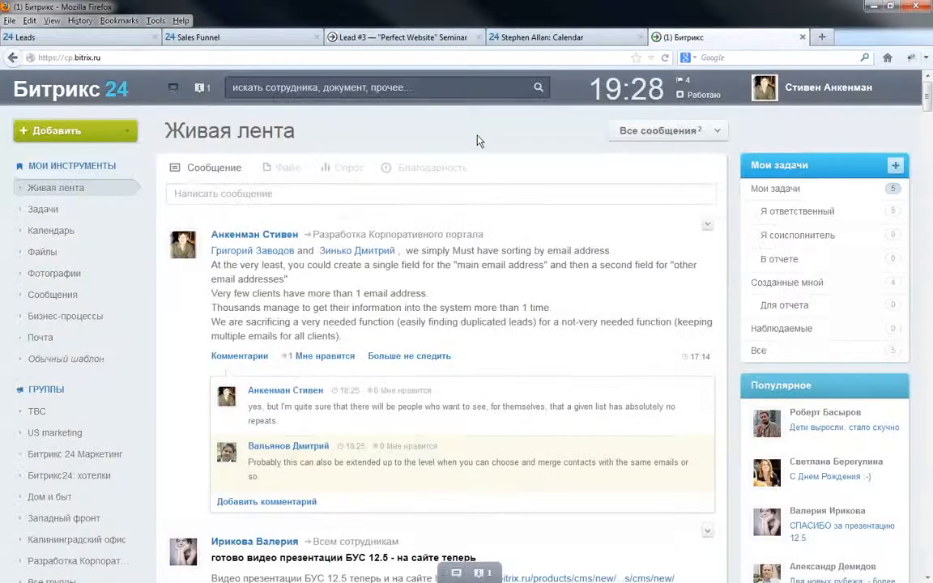
{"action": "left_click", "coordinate": [94, 252]}
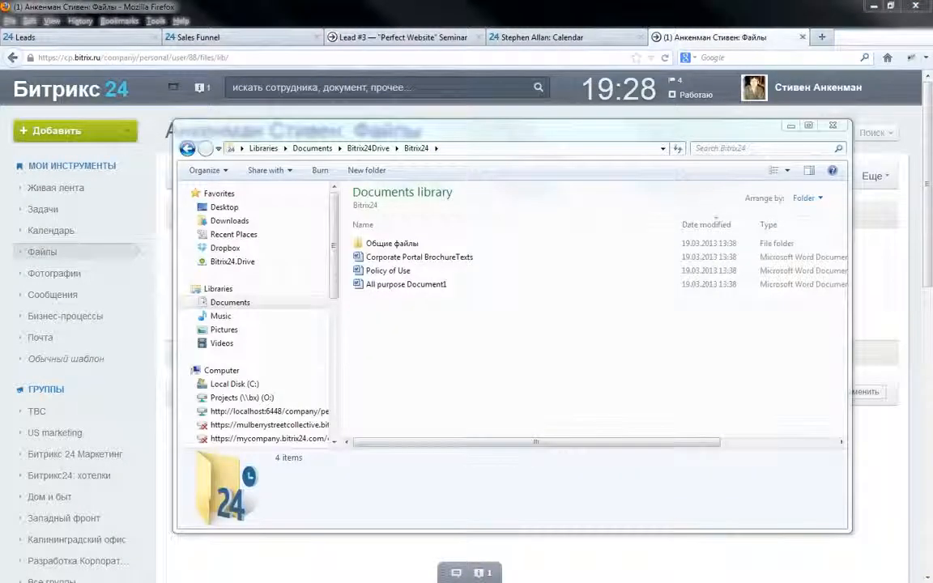
{"action": "left_click_drag", "start_coordinate": [415, 125], "coordinate": [631, 108]}
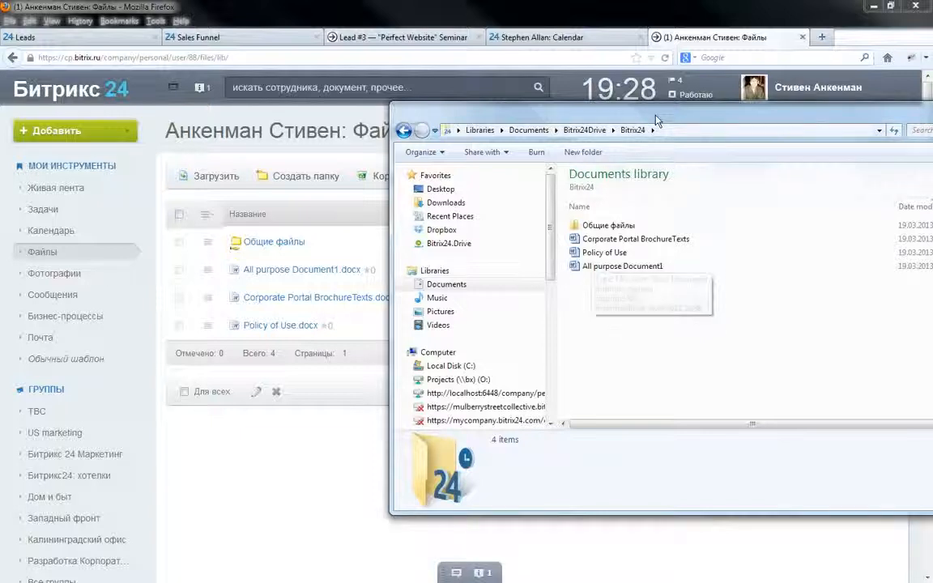
{"action": "left_click_drag", "start_coordinate": [657, 120], "coordinate": [381, 124]}
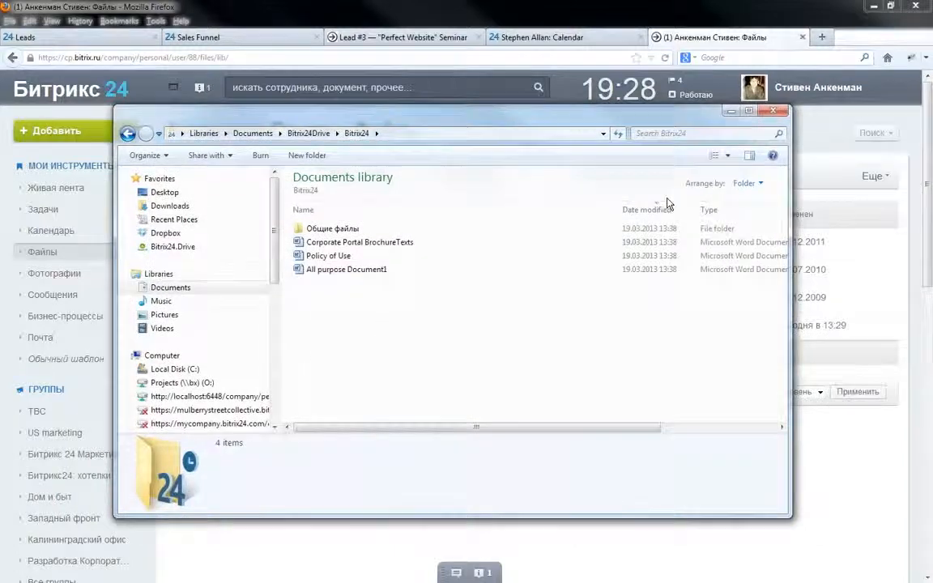
Return to the browser, glance at the Calendar and Sales Funnel pages, and go back to the CRM Leads list
{"action": "left_click", "coordinate": [558, 43]}
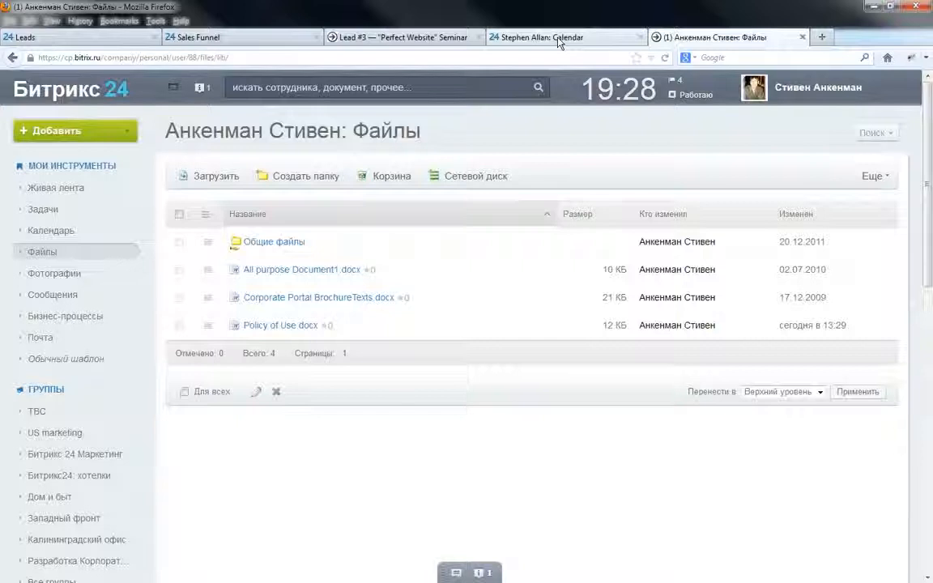
{"action": "left_click", "coordinate": [558, 39]}
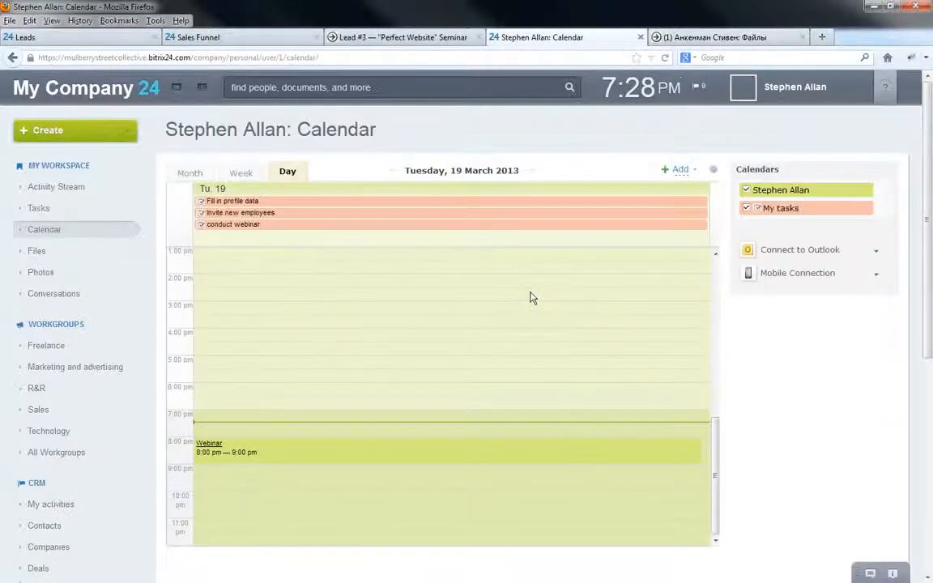
{"action": "left_click", "coordinate": [203, 37]}
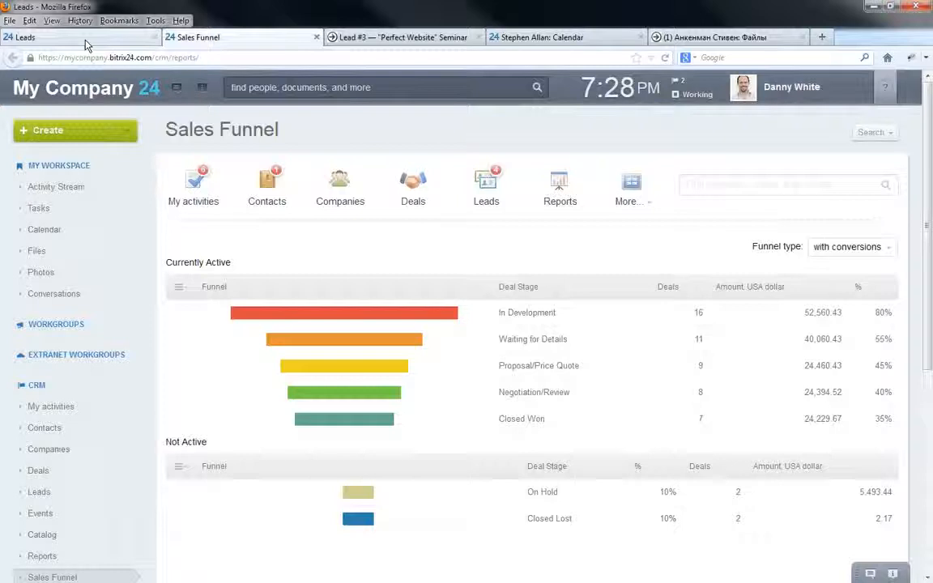
{"action": "left_click", "coordinate": [87, 39]}
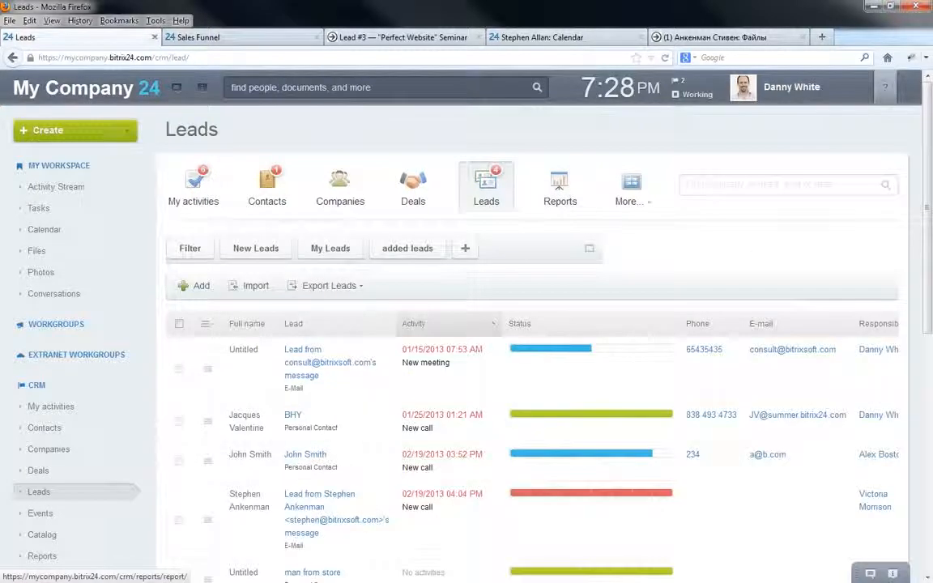
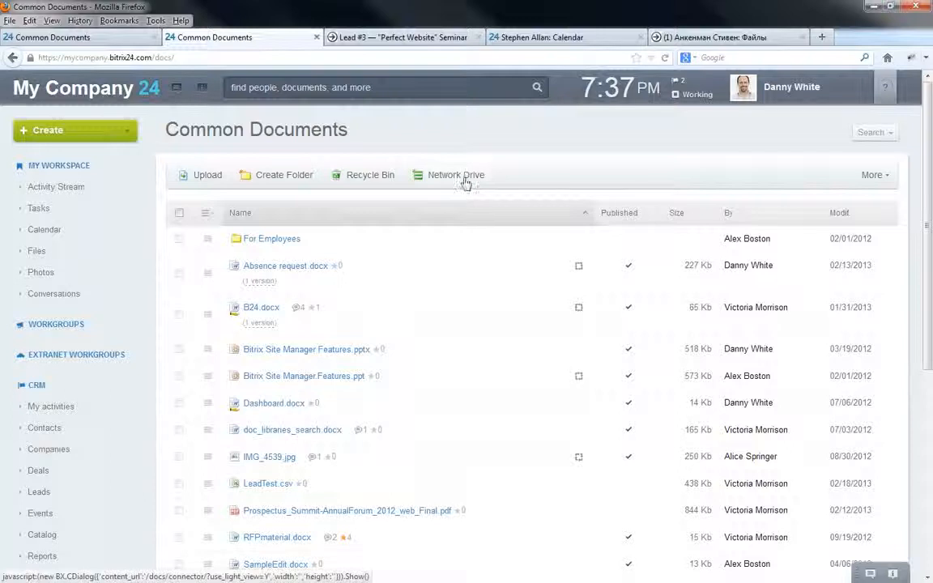
View the Network Drive mapping instructions for Common Documents, highlight the net use command and close the dialog
{"action": "left_click", "coordinate": [456, 177]}
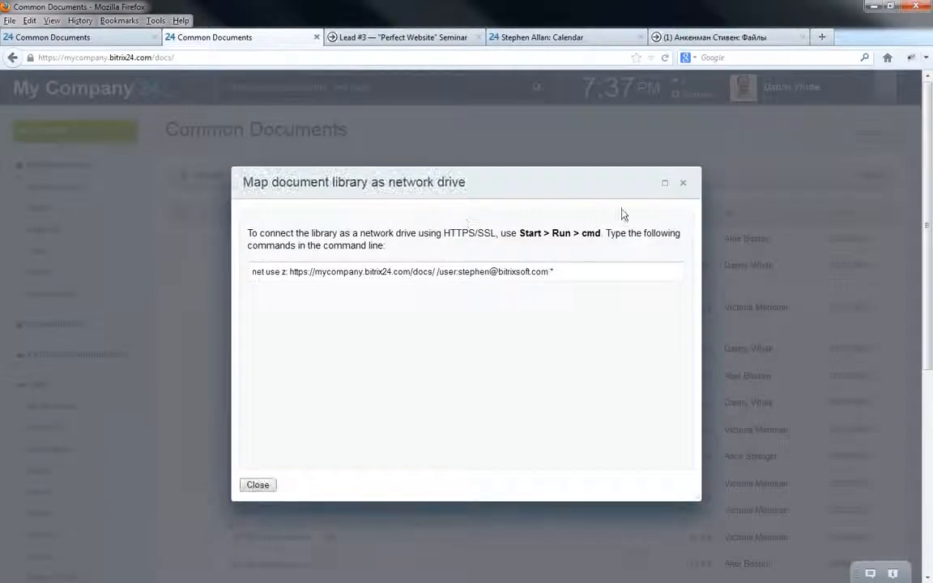
{"action": "left_click_drag", "start_coordinate": [554, 273], "coordinate": [239, 285]}
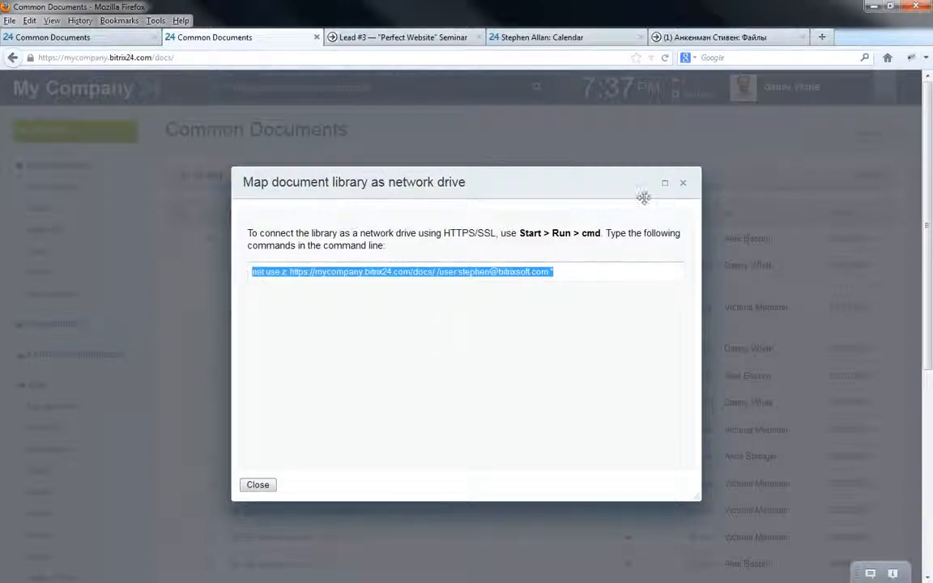
{"action": "left_click", "coordinate": [683, 183]}
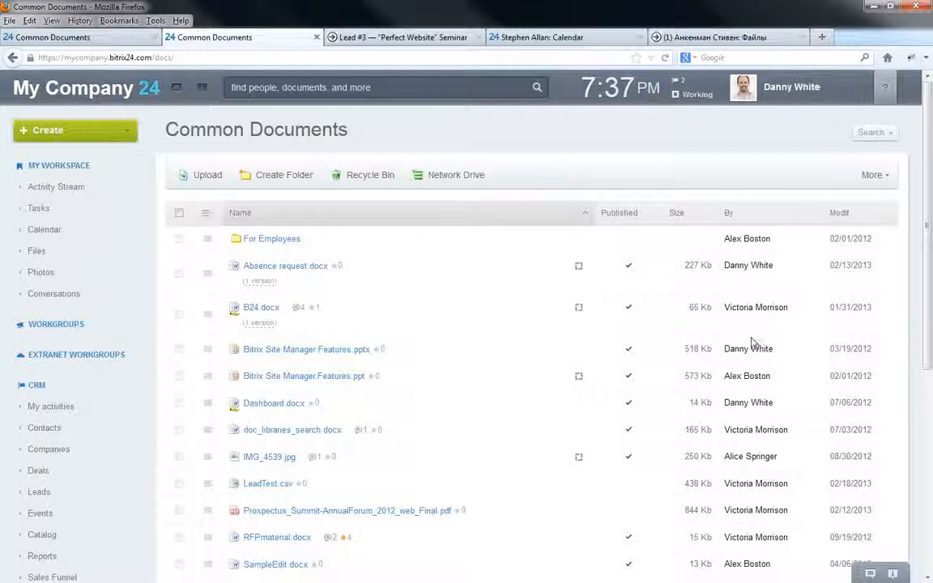
Bring up an Explorer window over Common Documents and widen its navigation pane to show the mapped drives' full addresses
{"action": "key", "text": "super"}
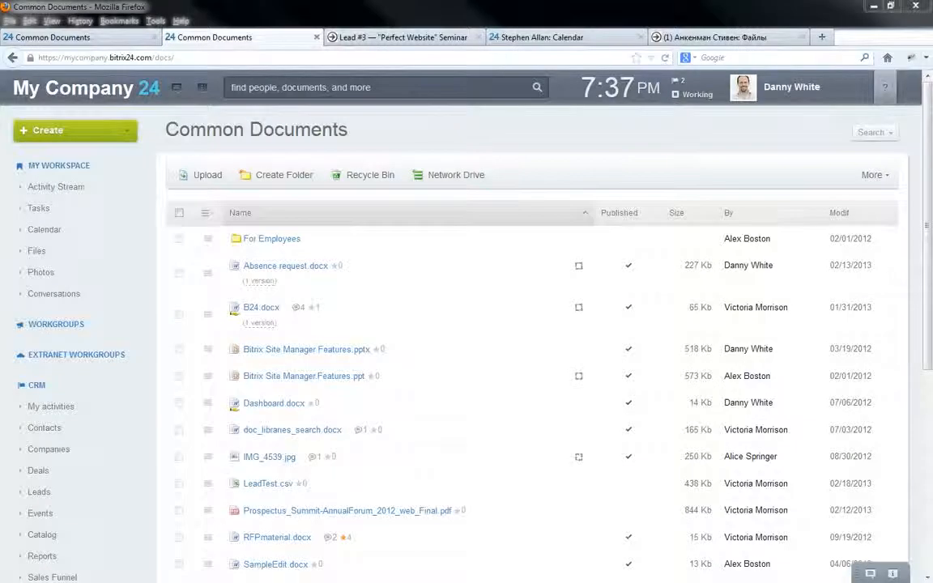
{"action": "left_click_drag", "start_coordinate": [932, 89], "coordinate": [333, 171]}
{"action": "left_click_drag", "start_coordinate": [354, 231], "coordinate": [348, 288]}
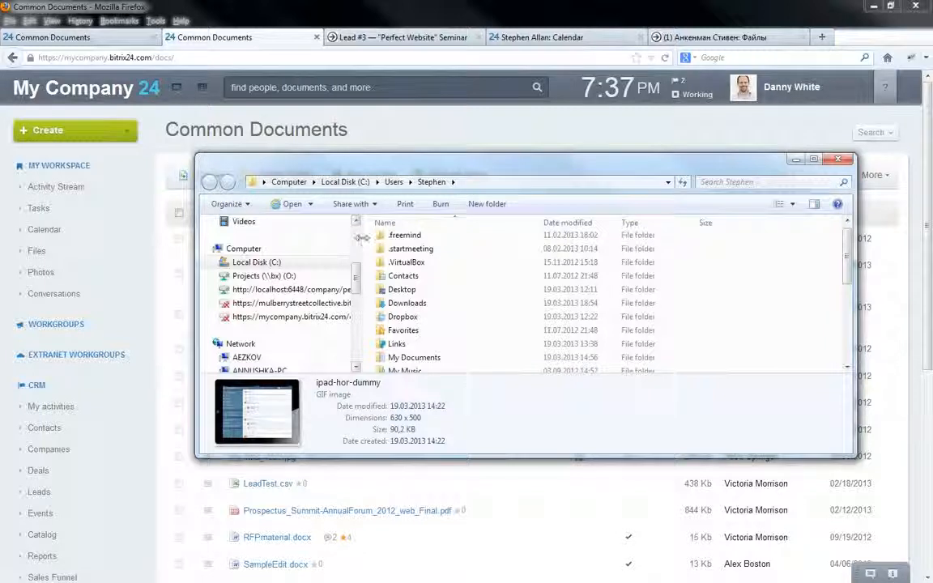
{"action": "left_click_drag", "start_coordinate": [362, 238], "coordinate": [618, 265]}
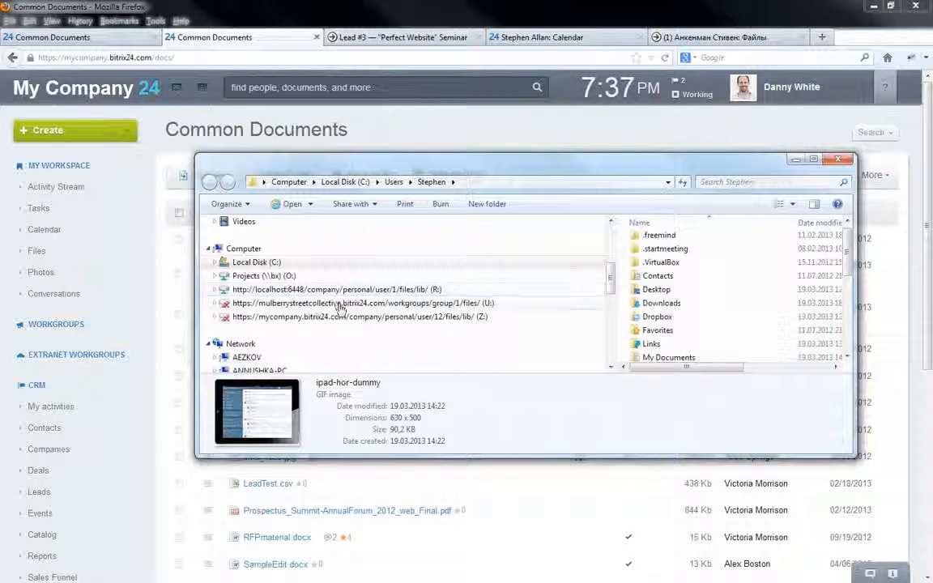
Try to open the mapped Bitrix24 network drives U: and Z:, dismiss the connection dialogs and minimize Explorer
{"action": "left_click", "coordinate": [341, 310]}
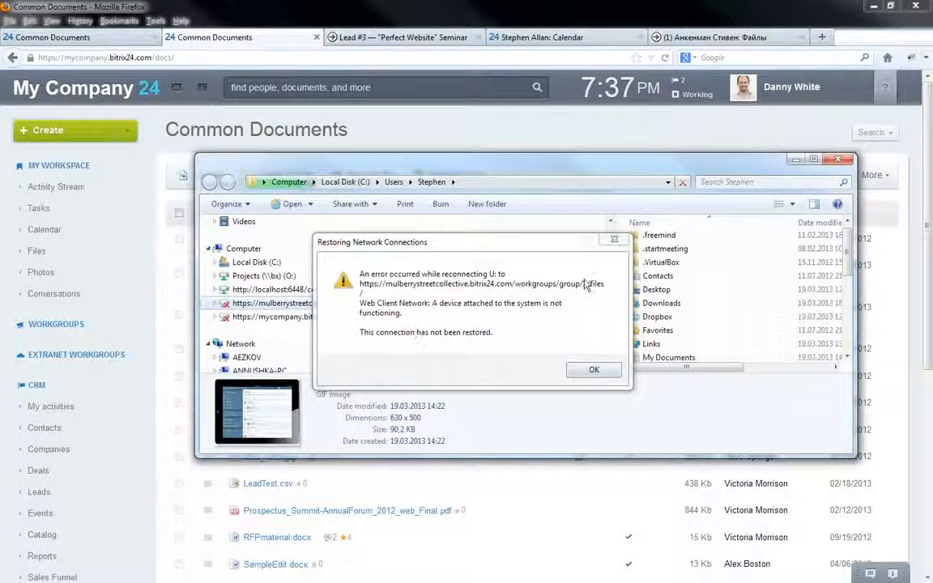
{"action": "left_click", "coordinate": [594, 371]}
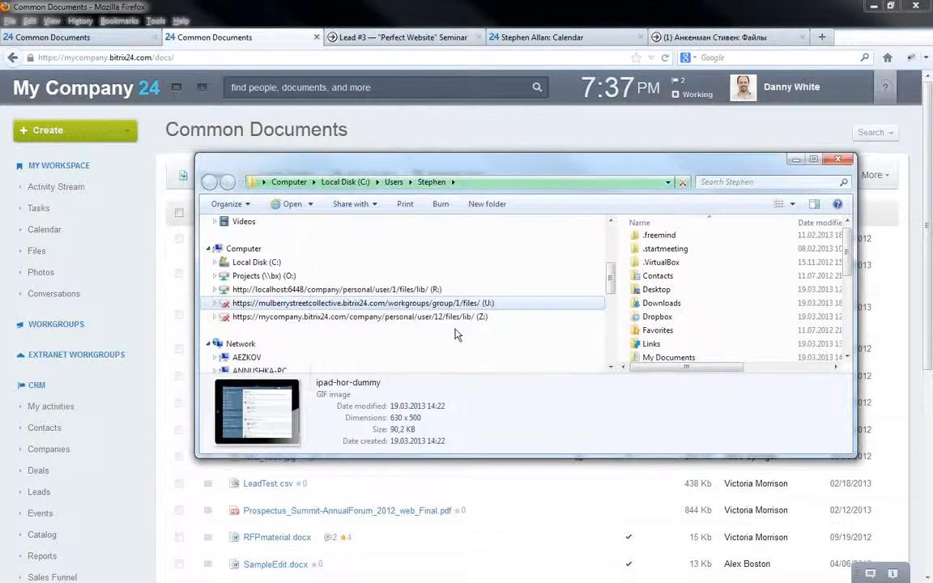
{"action": "left_click", "coordinate": [404, 319]}
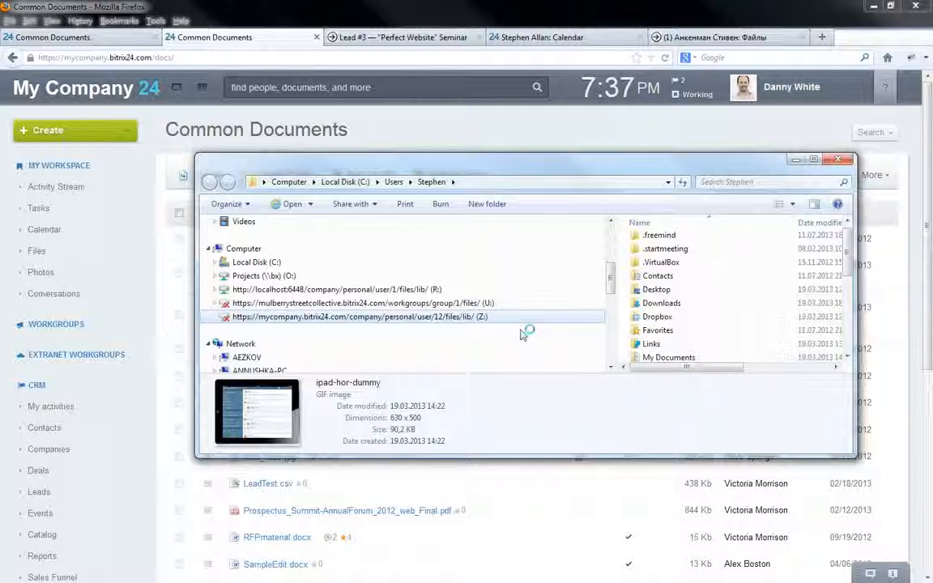
{"action": "left_click", "coordinate": [589, 369]}
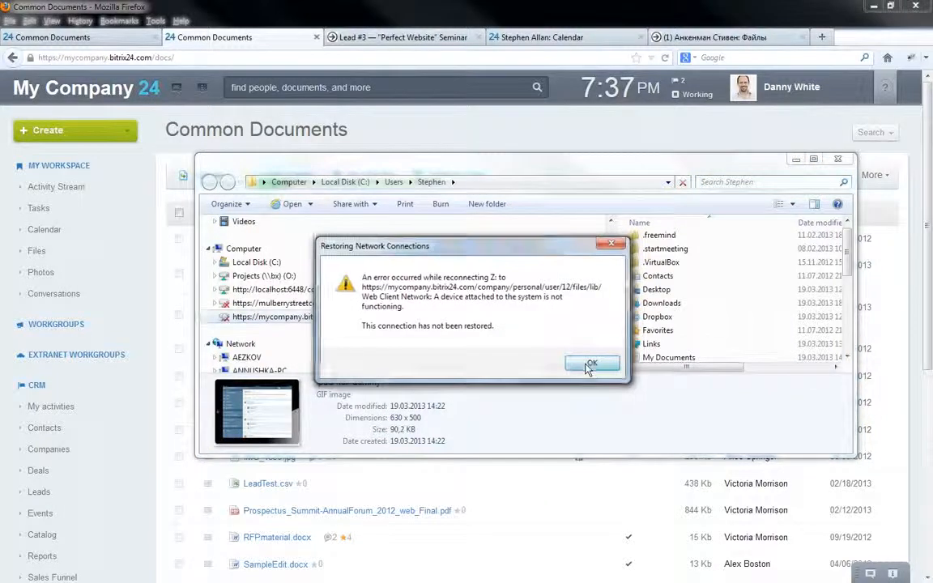
{"action": "left_click", "coordinate": [613, 243]}
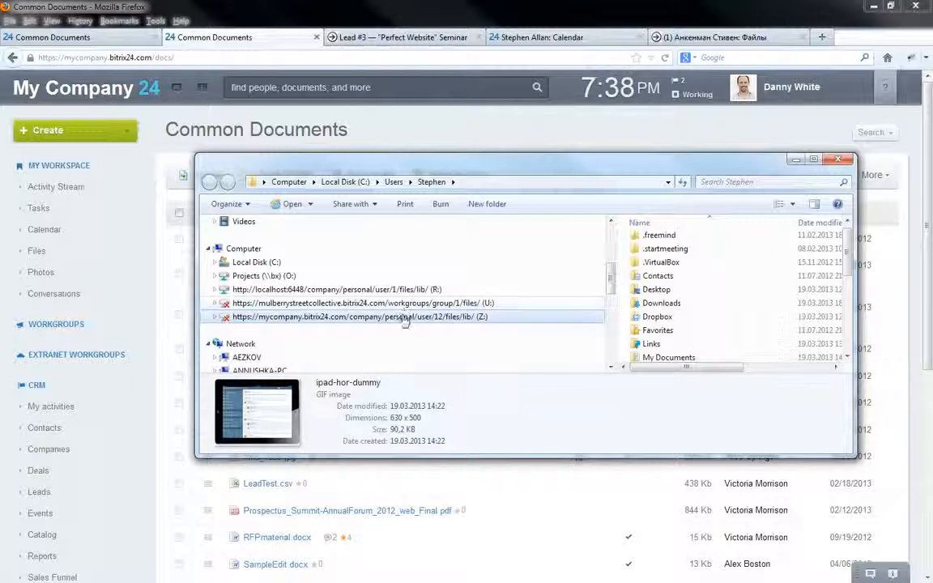
{"action": "left_click", "coordinate": [796, 160]}
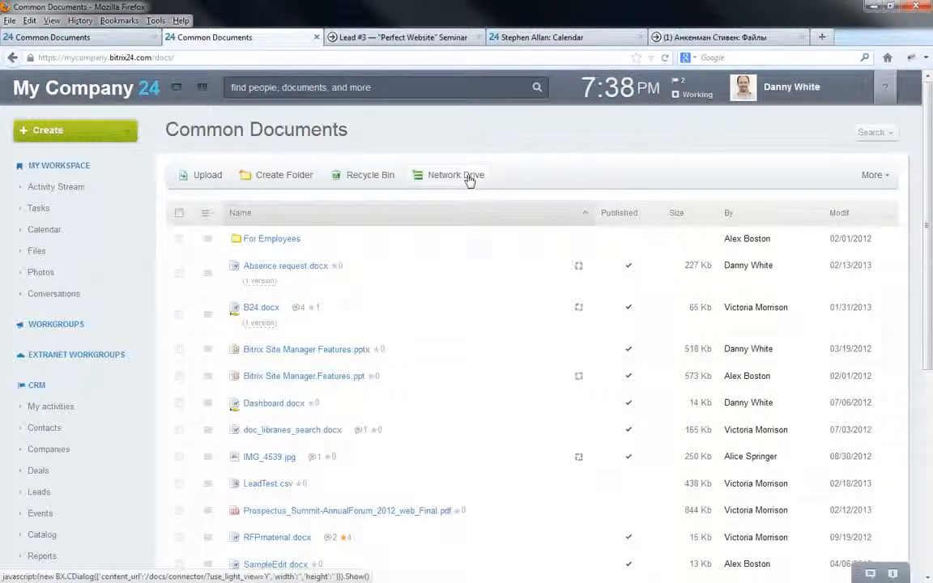
Reopen the network drive mapping instructions, highlight the whole net use z: command once more and close the dialog
{"action": "left_click", "coordinate": [470, 176]}
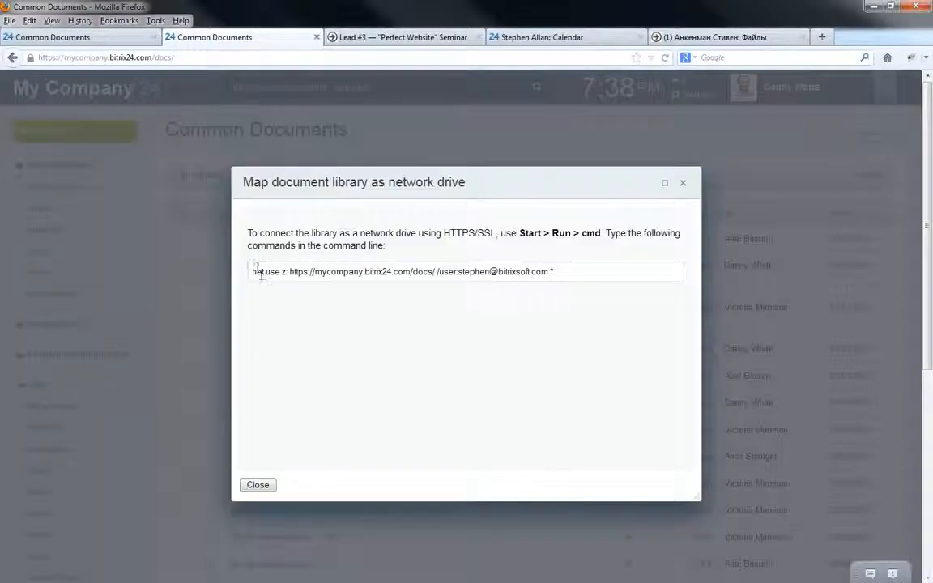
{"action": "left_click_drag", "start_coordinate": [255, 272], "coordinate": [602, 294]}
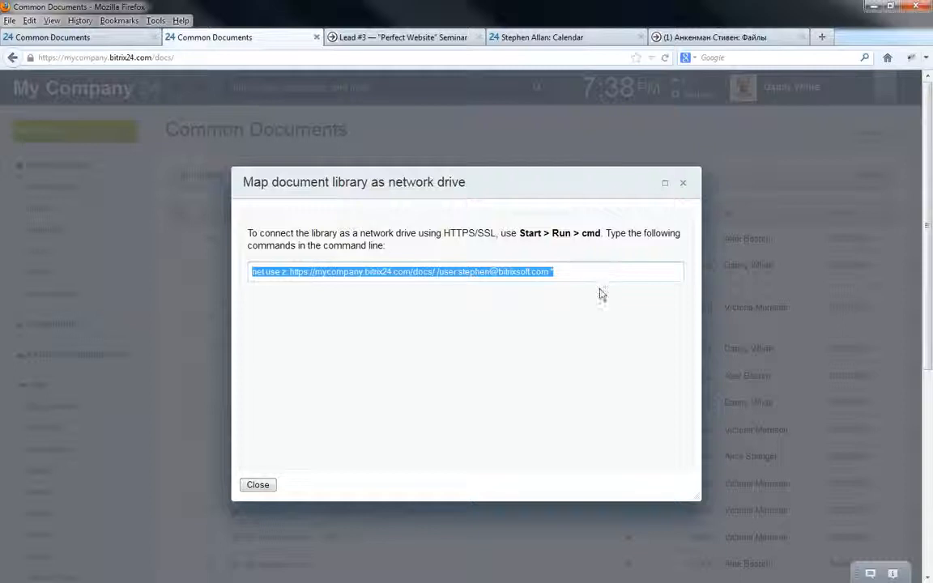
{"action": "left_click", "coordinate": [684, 185]}
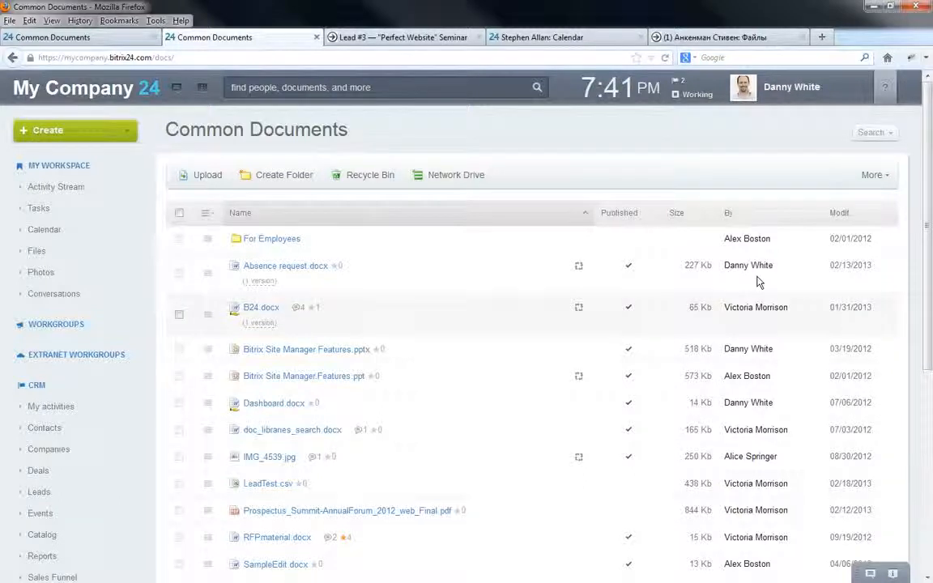
Open the task list, apply the My tasks filter and switch the filter to its Extended form
{"action": "left_click", "coordinate": [37, 209]}
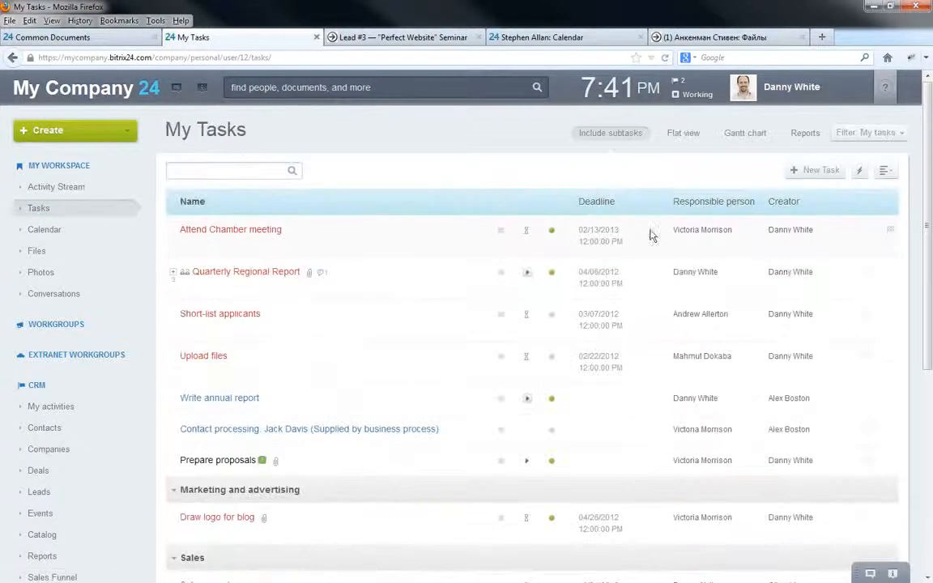
{"action": "left_click", "coordinate": [865, 137]}
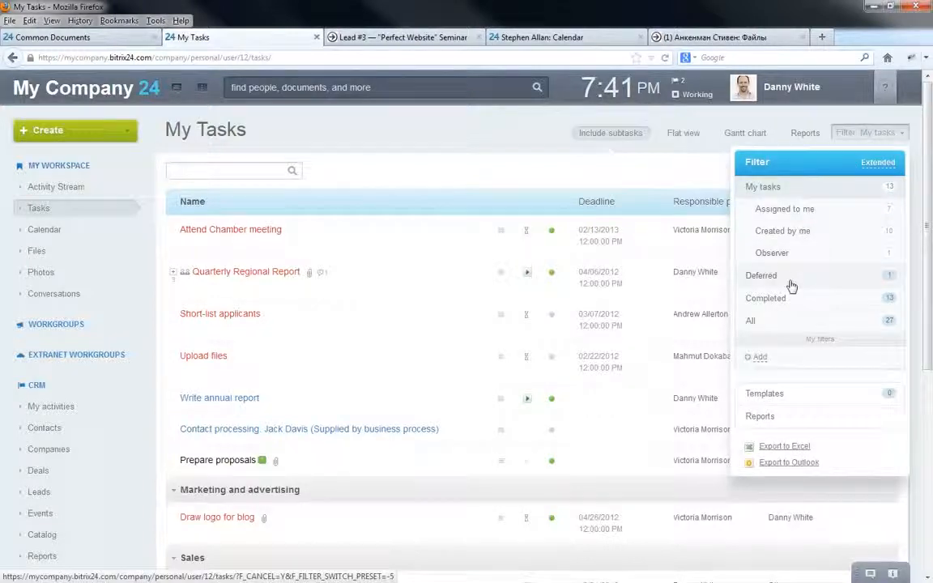
{"action": "left_click", "coordinate": [775, 188]}
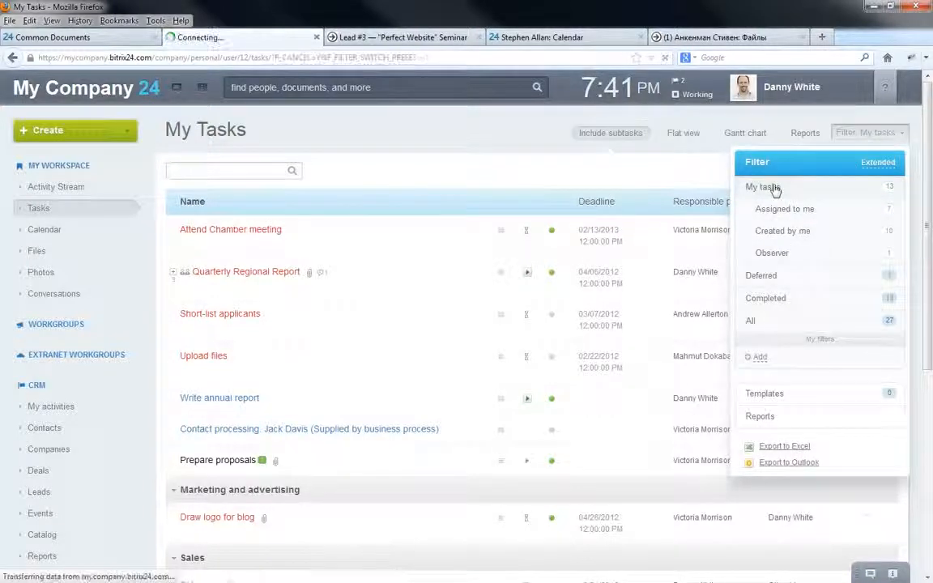
{"action": "left_click", "coordinate": [887, 139]}
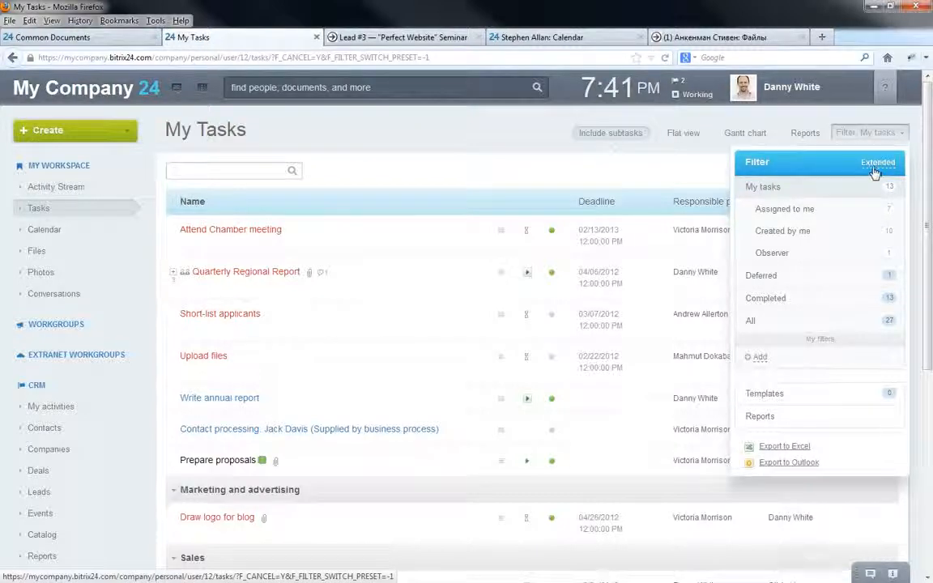
{"action": "left_click", "coordinate": [875, 167]}
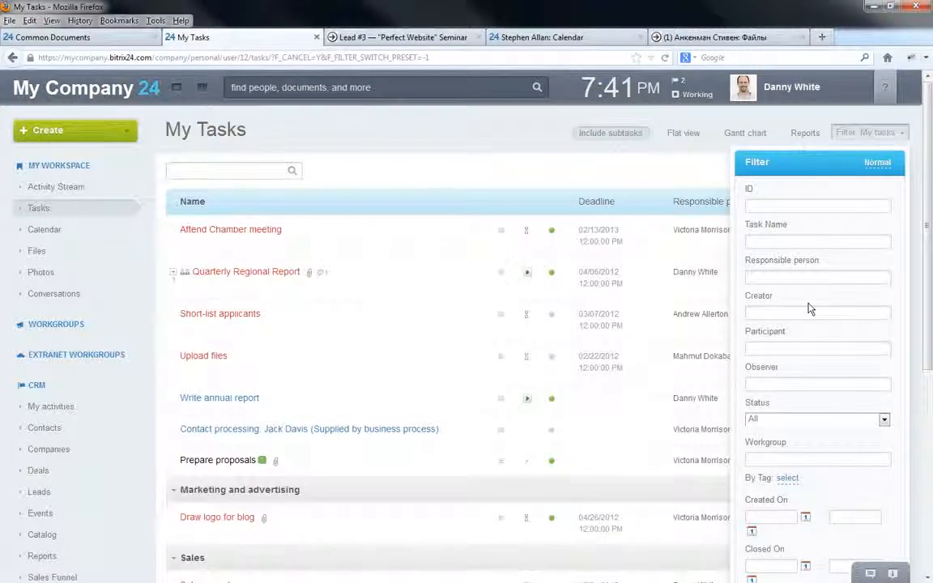
Try the New status in the extended task filter and return the status to All
{"action": "scroll", "coordinate": [810, 324], "scroll_direction": "down", "scroll_amount": 5}
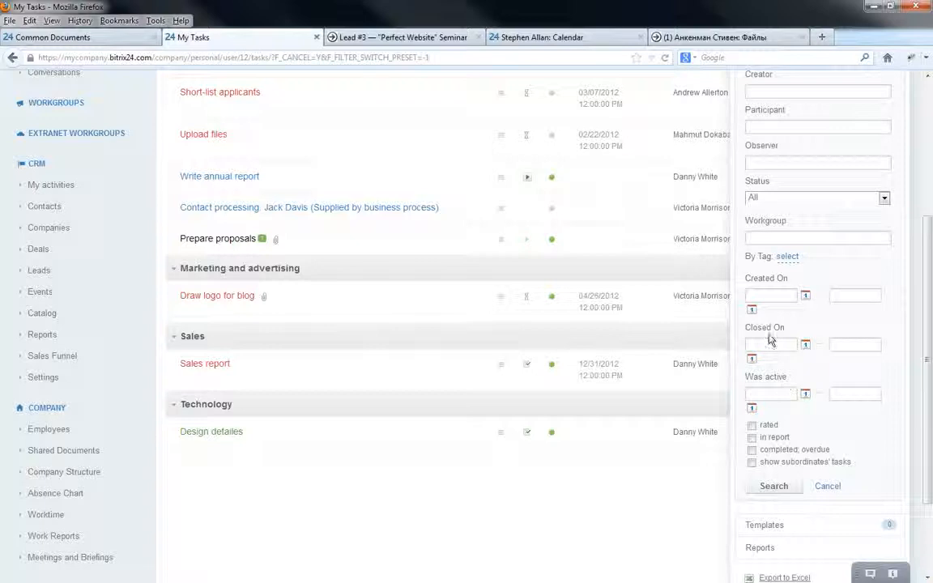
{"action": "left_click", "coordinate": [768, 295]}
{"action": "scroll", "coordinate": [784, 395], "scroll_direction": "up", "scroll_amount": 2}
{"action": "left_click", "coordinate": [784, 272]}
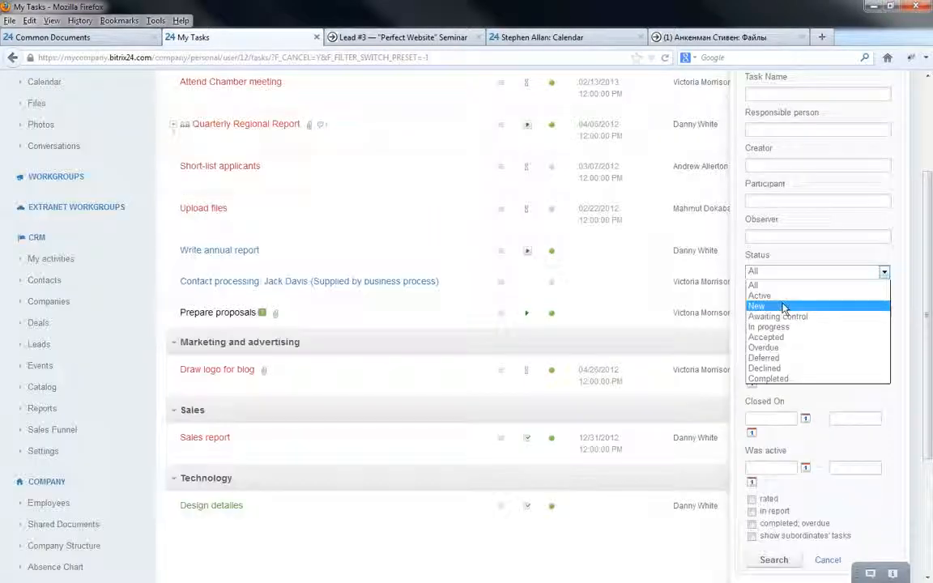
{"action": "left_click", "coordinate": [784, 306]}
{"action": "left_click", "coordinate": [886, 270]}
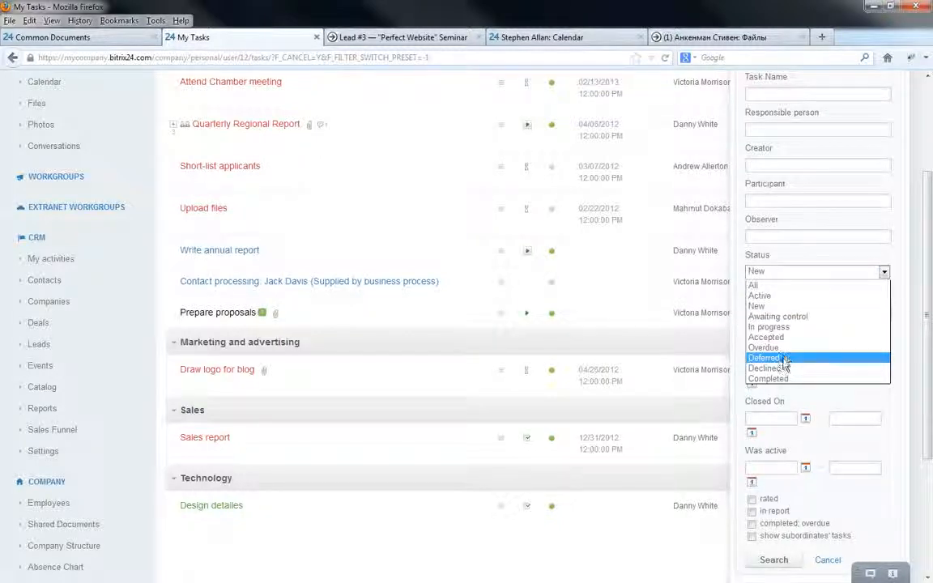
{"action": "left_click", "coordinate": [774, 287]}
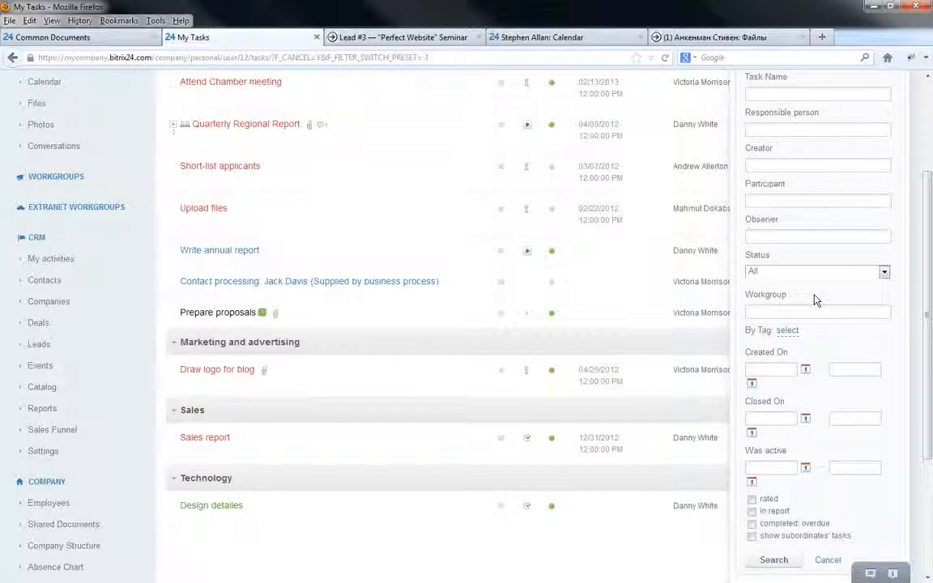
{"action": "scroll", "coordinate": [815, 299], "scroll_direction": "up", "scroll_amount": 2}
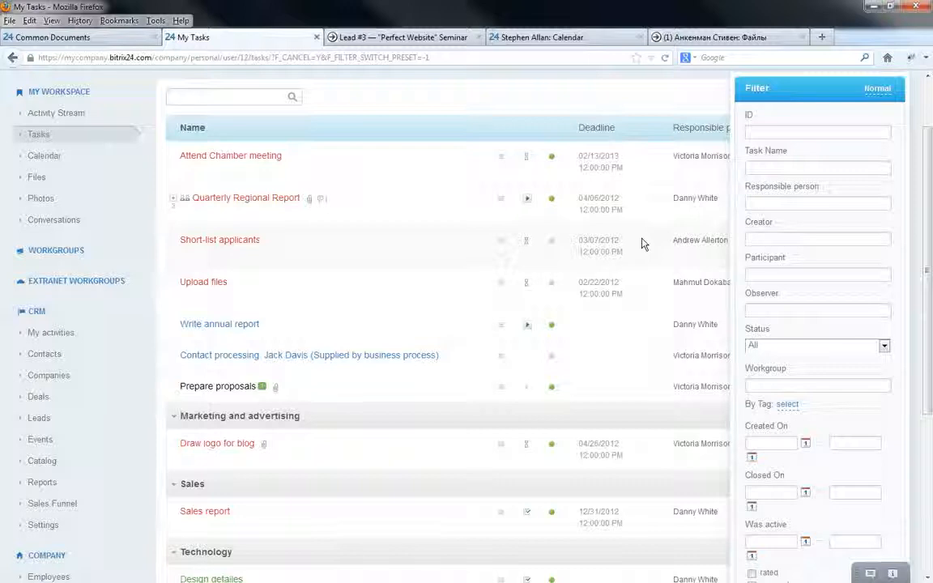
{"action": "left_click", "coordinate": [796, 239]}
{"action": "scroll", "coordinate": [817, 366], "scroll_direction": "down", "scroll_amount": 1}
{"action": "scroll", "coordinate": [817, 366], "scroll_direction": "down", "scroll_amount": 3}
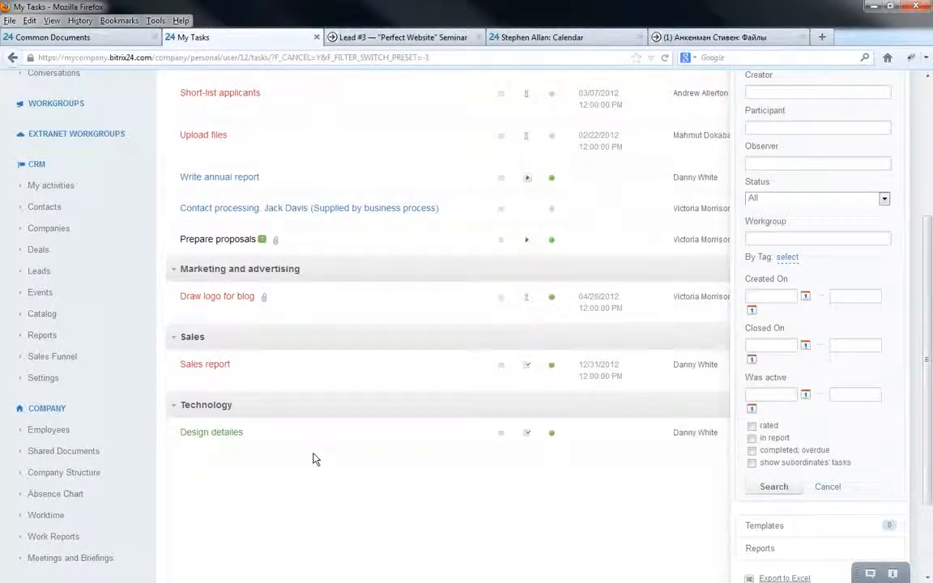
{"action": "scroll", "coordinate": [315, 459], "scroll_direction": "up", "scroll_amount": 5}
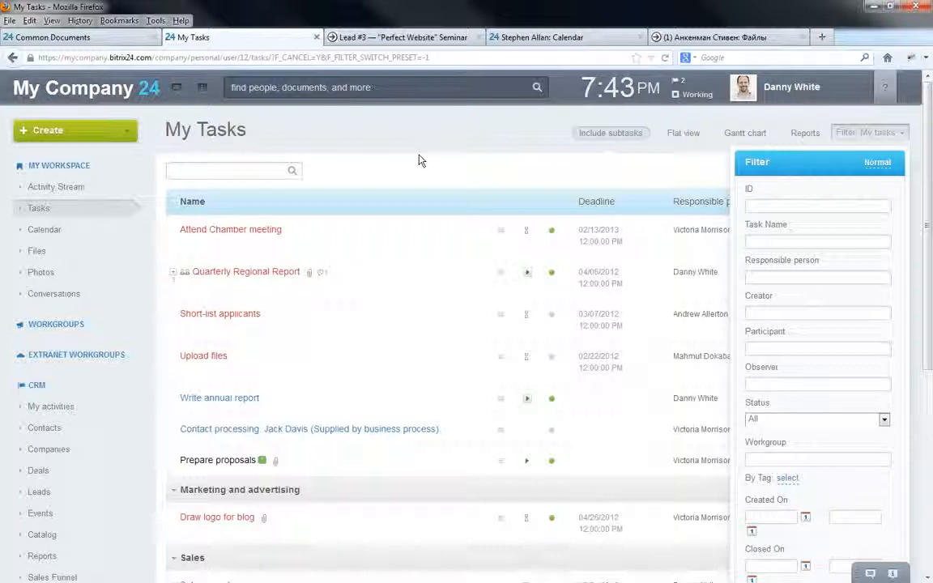
Switch to the local portal, visit the personal Files and Common Documents, and open the sharing options for Absence request.docx
{"action": "left_click", "coordinate": [374, 37]}
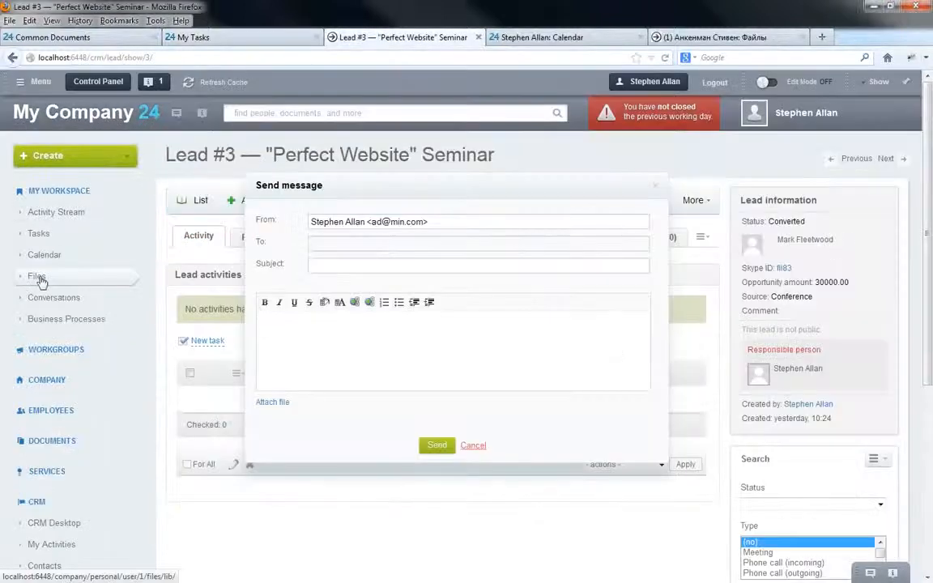
{"action": "left_click", "coordinate": [38, 278]}
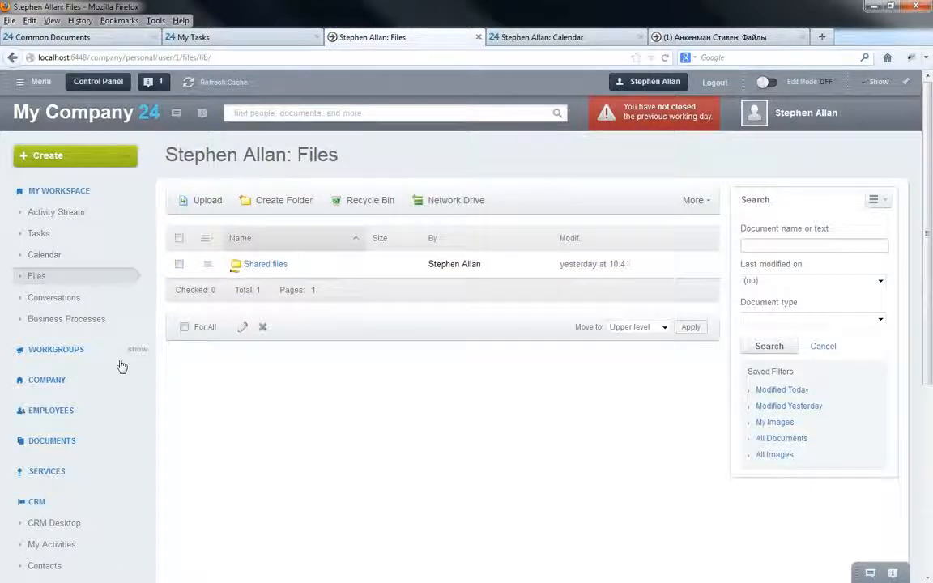
{"action": "scroll", "coordinate": [62, 527], "scroll_direction": "down", "scroll_amount": 2}
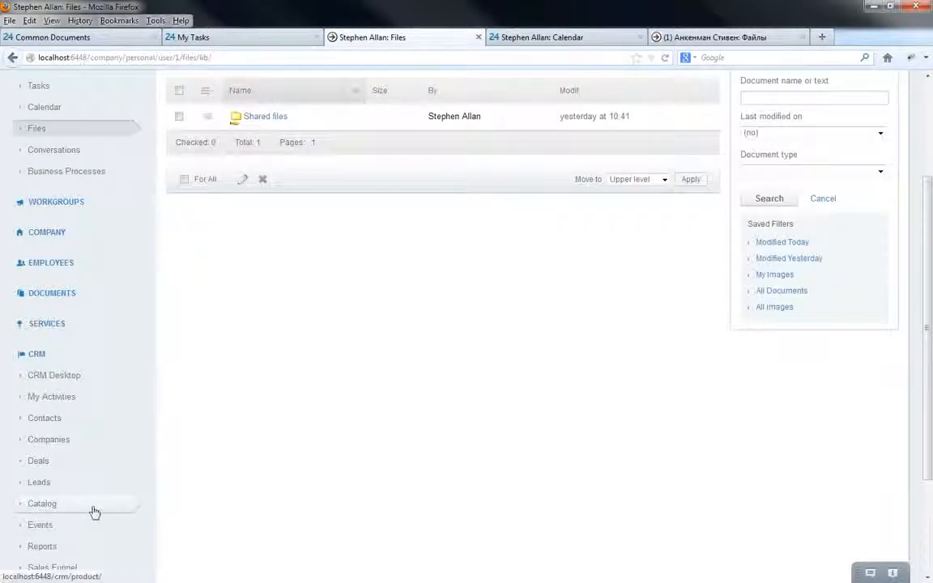
{"action": "scroll", "coordinate": [97, 510], "scroll_direction": "down", "scroll_amount": 1}
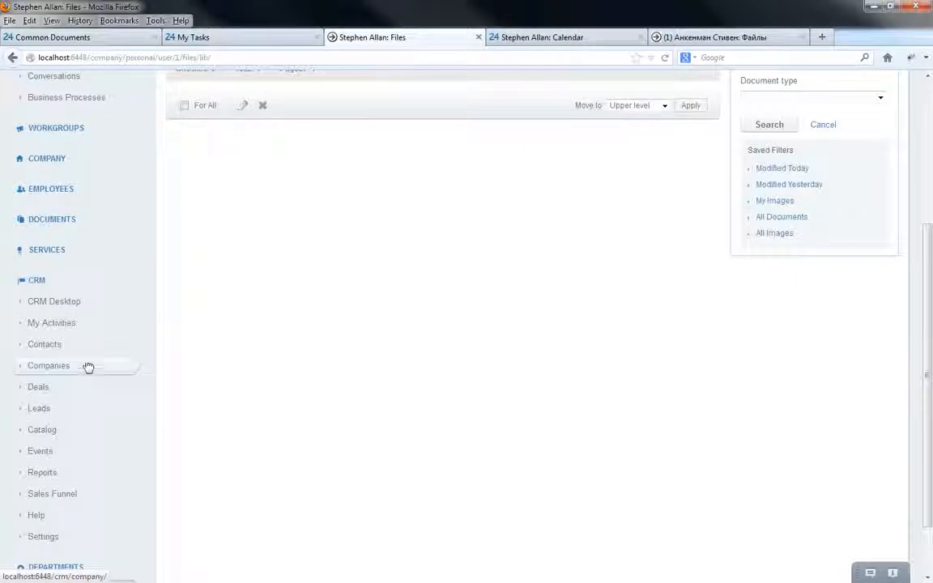
{"action": "left_click", "coordinate": [57, 225]}
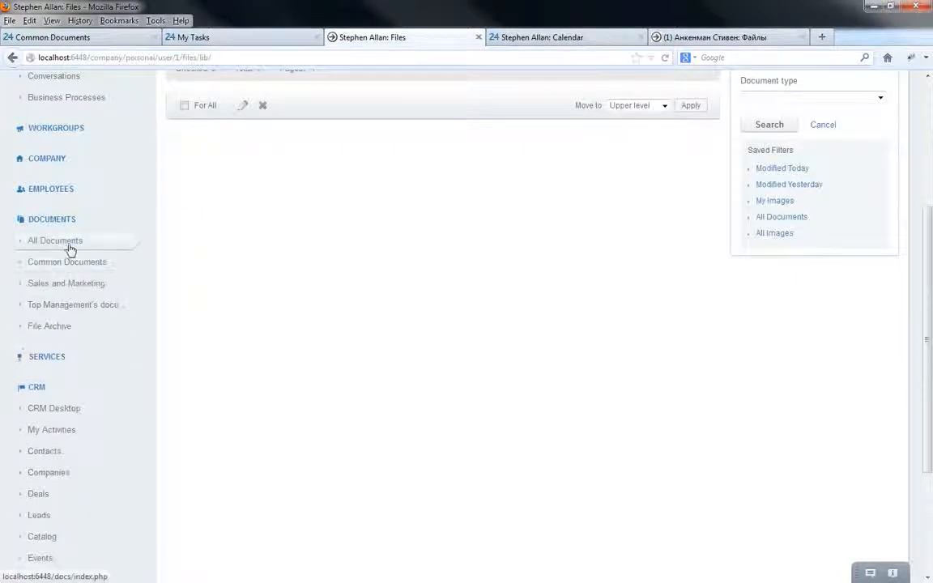
{"action": "left_click", "coordinate": [68, 262]}
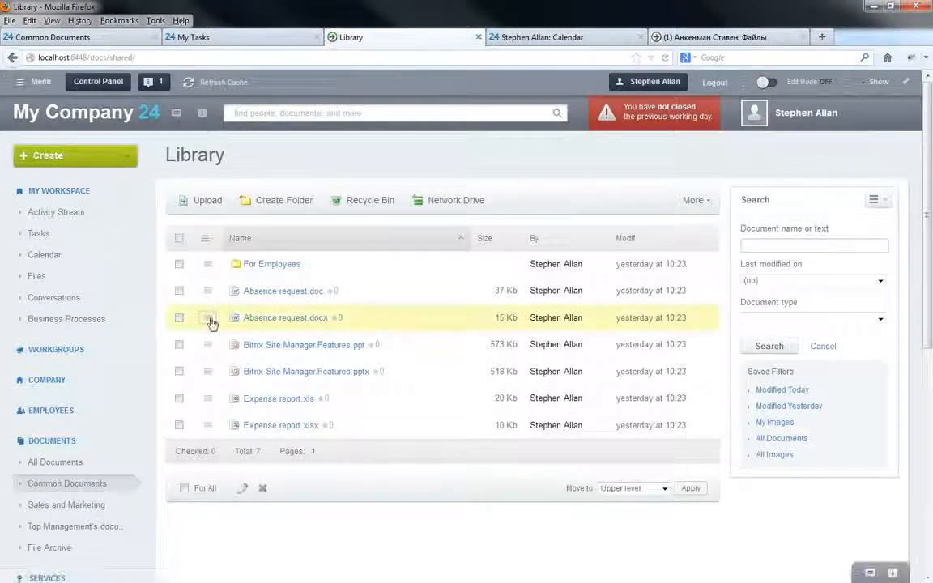
{"action": "left_click", "coordinate": [208, 319]}
{"action": "left_click", "coordinate": [263, 130]}
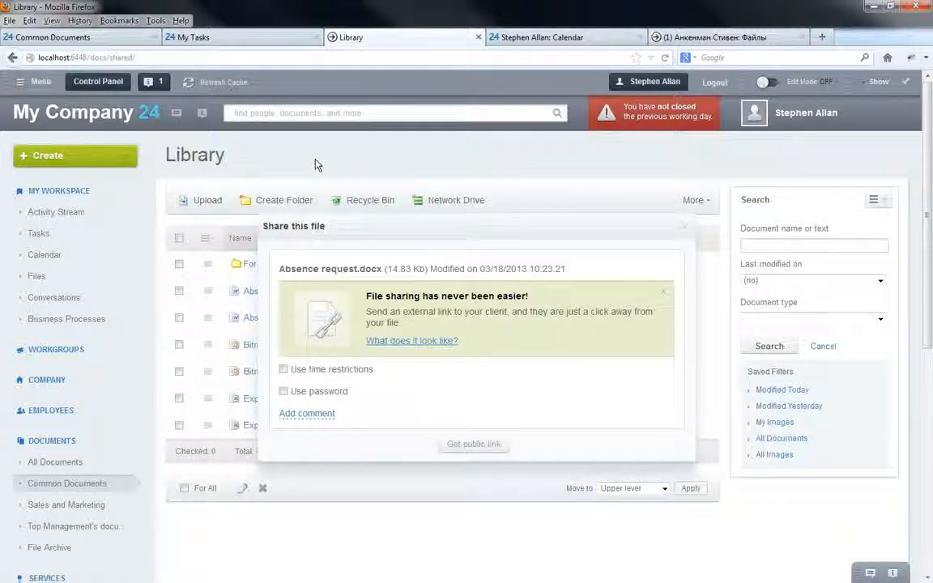
Return to the cloud portal and open the Files of the Technology and Office Supplies Contractor extranet workgroups
{"action": "left_click", "coordinate": [210, 49]}
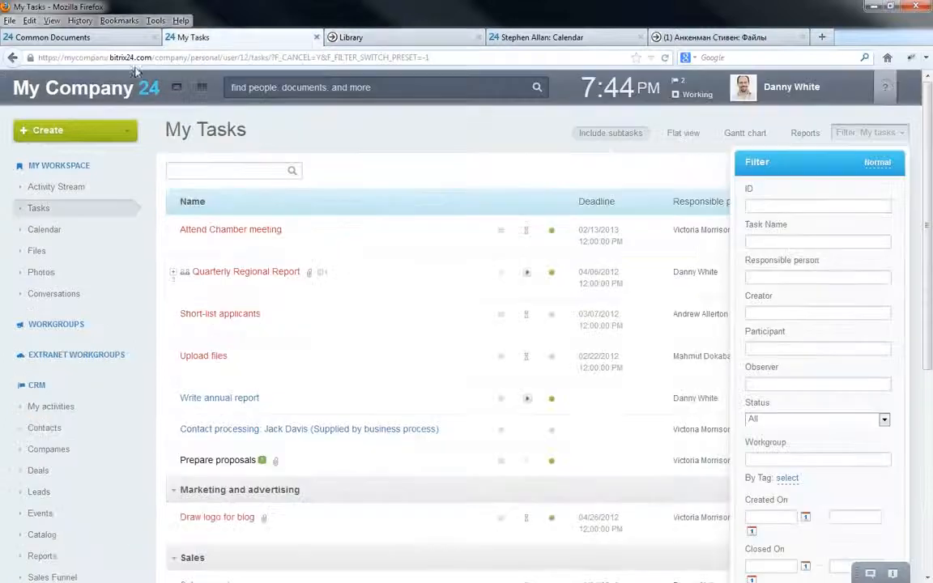
{"action": "left_click", "coordinate": [46, 354]}
{"action": "left_click", "coordinate": [60, 409]}
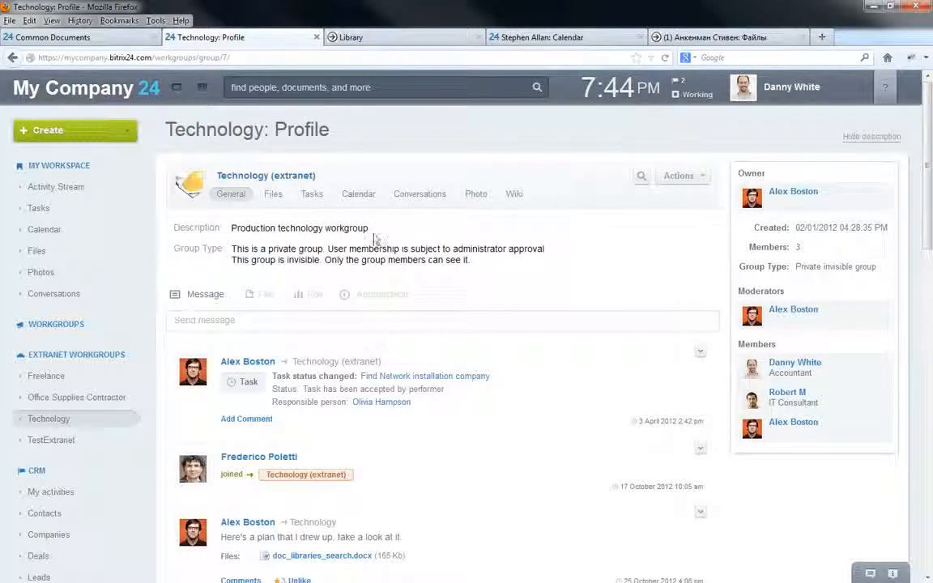
{"action": "left_click", "coordinate": [274, 198]}
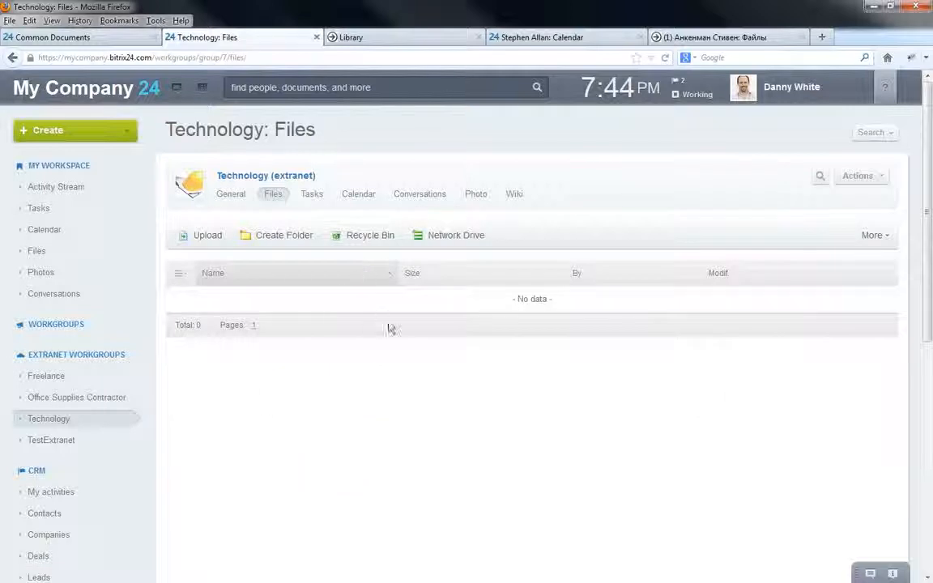
{"action": "left_click", "coordinate": [86, 398]}
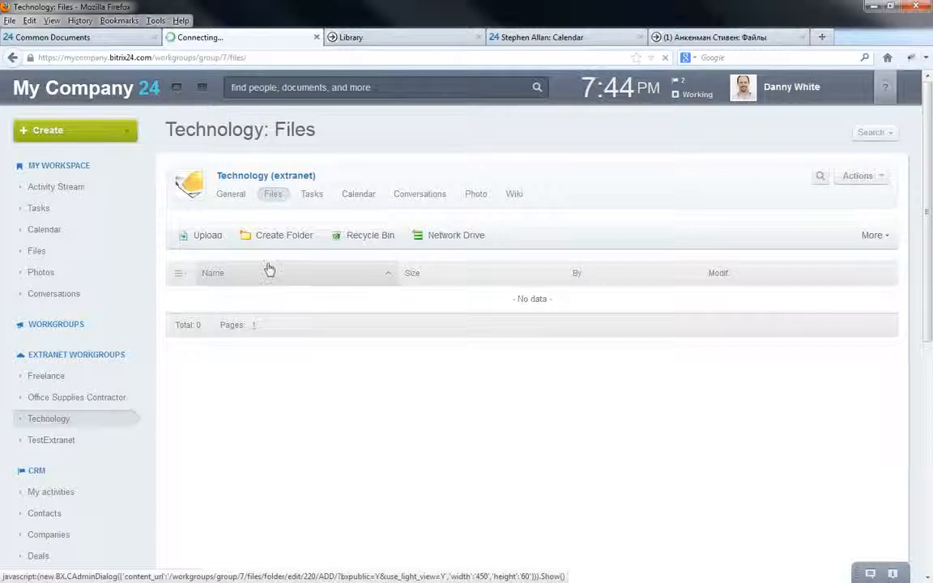
{"action": "left_click", "coordinate": [273, 194]}
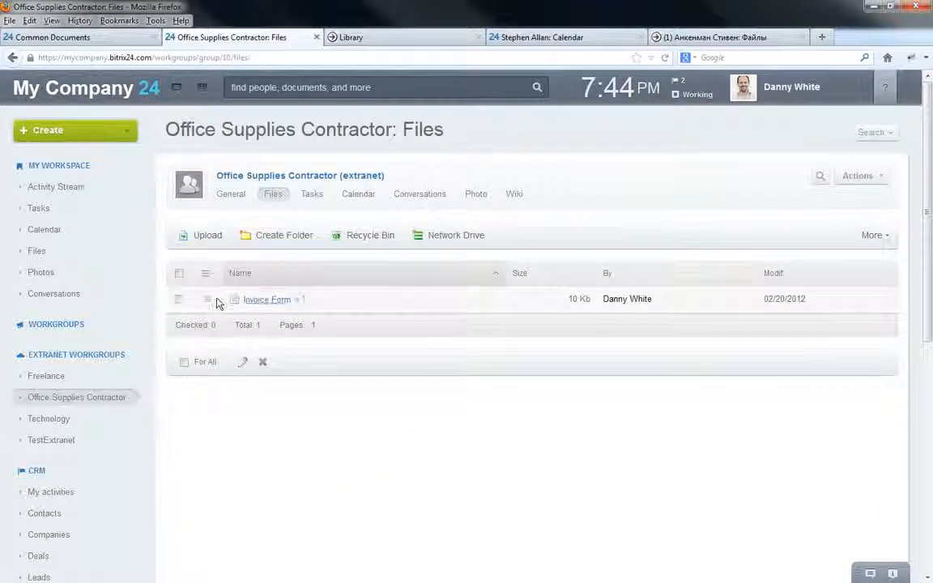
Examine the access permissions of Invoice Form, highlighting the group moderators entry, and leave them without saving
{"action": "left_click", "coordinate": [208, 300]}
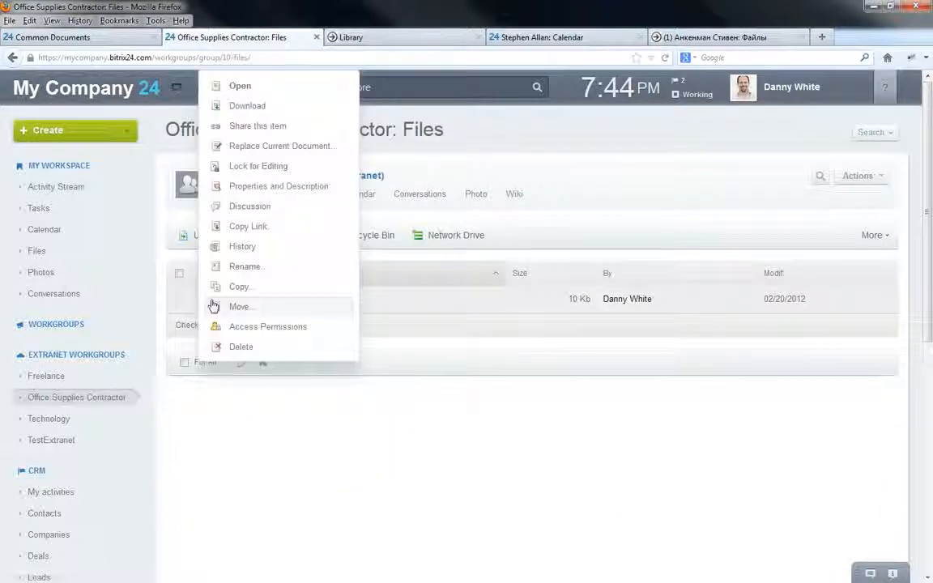
{"action": "left_click", "coordinate": [248, 326]}
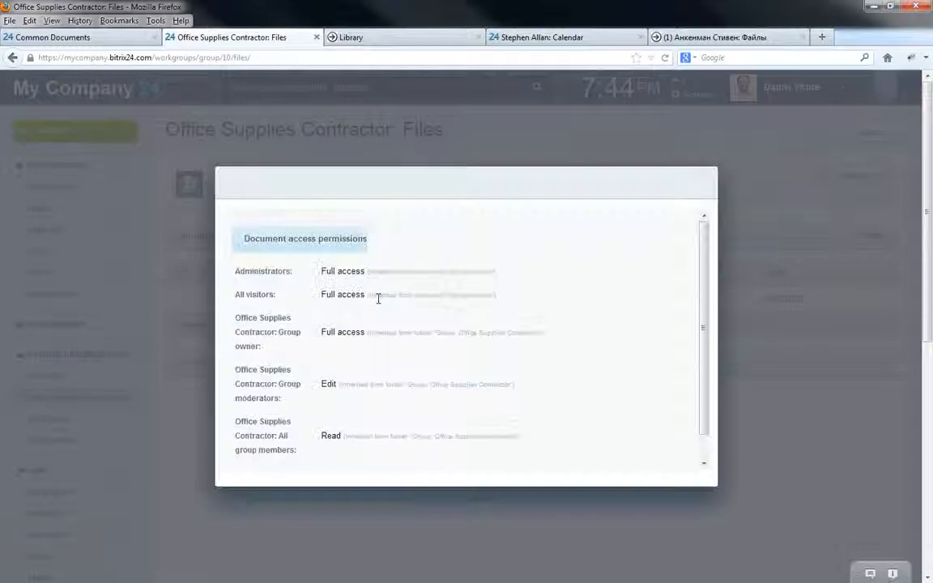
{"action": "scroll", "coordinate": [377, 318], "scroll_direction": "down", "scroll_amount": 1}
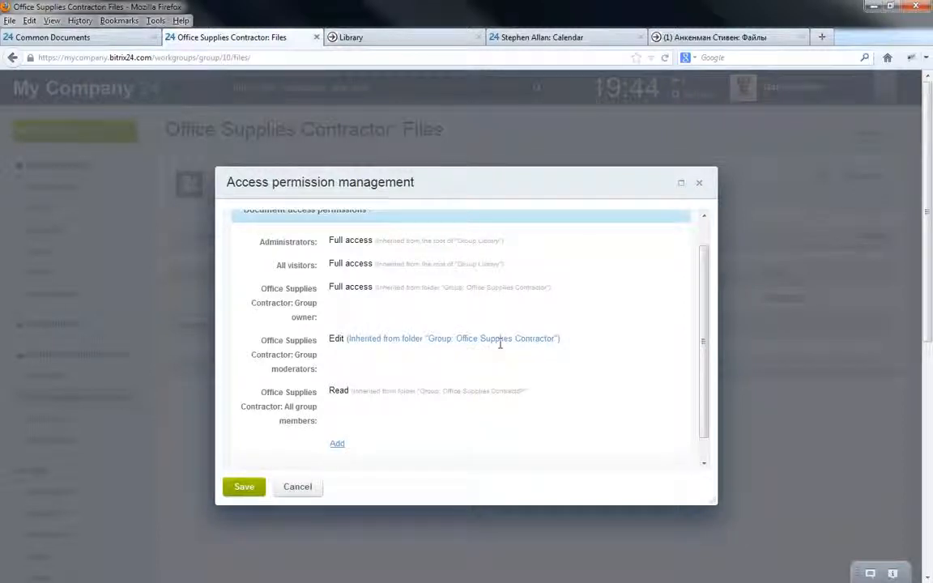
{"action": "left_click_drag", "start_coordinate": [299, 355], "coordinate": [325, 377]}
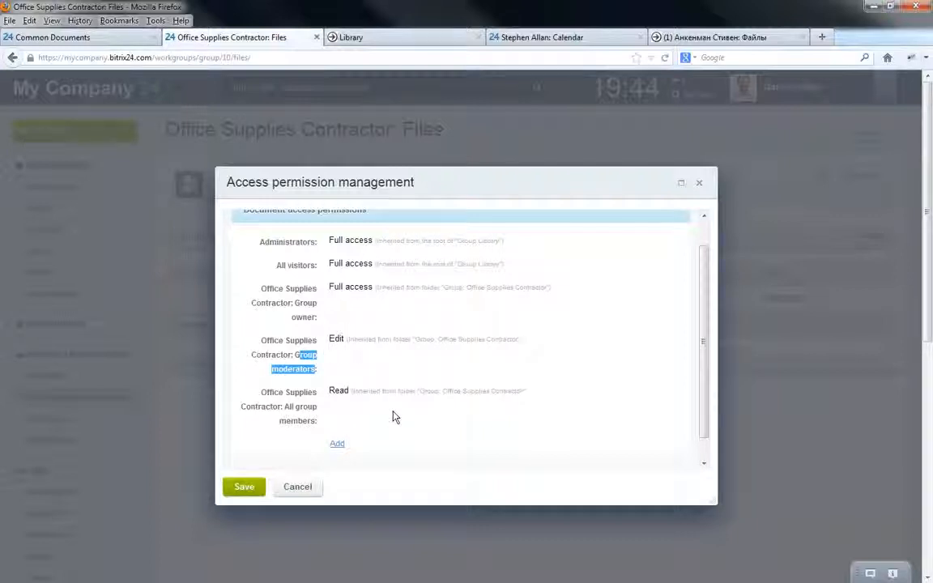
{"action": "left_click_drag", "start_coordinate": [355, 423], "coordinate": [379, 423]}
{"action": "left_click", "coordinate": [340, 389]}
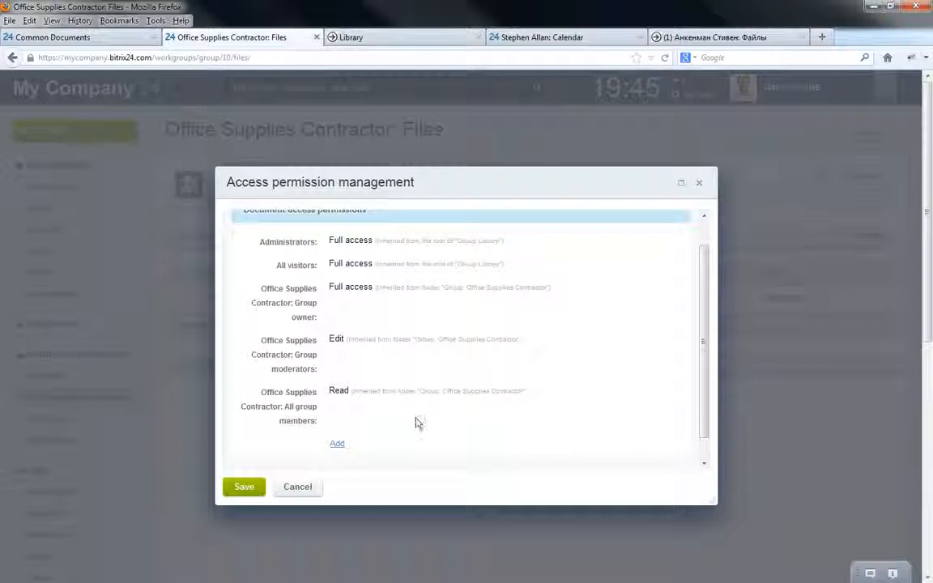
{"action": "left_click", "coordinate": [311, 489]}
Create a folder named ClientFolder in the Office Supplies Contractor workgroup's files
{"action": "left_click", "coordinate": [266, 236]}
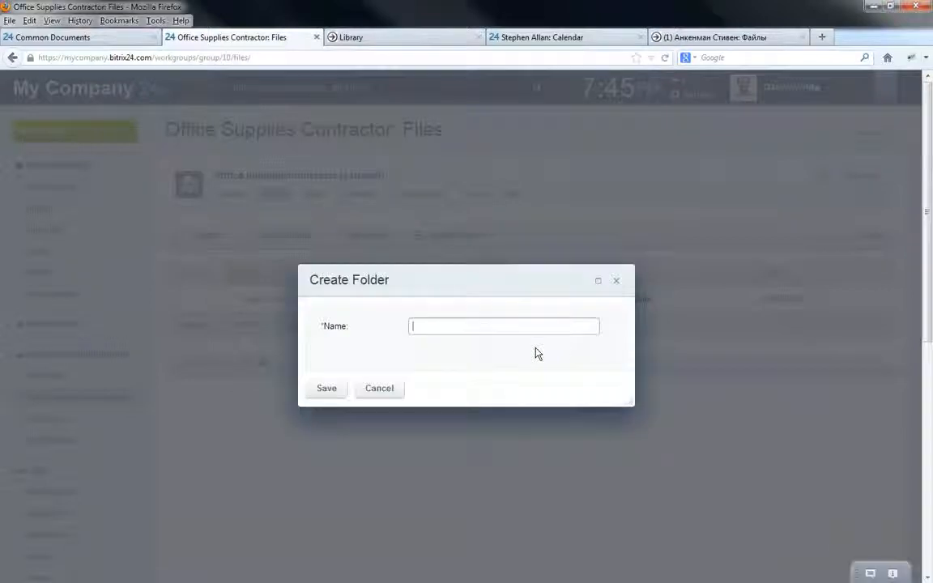
{"action": "type", "text": "Client"}
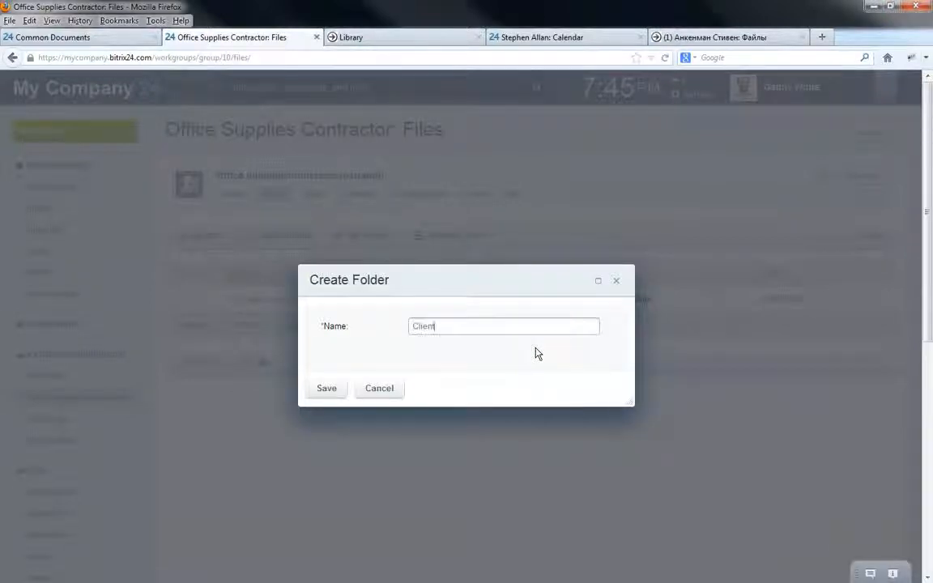
{"action": "type", "text": "Folder"}
{"action": "key", "text": "Return"}
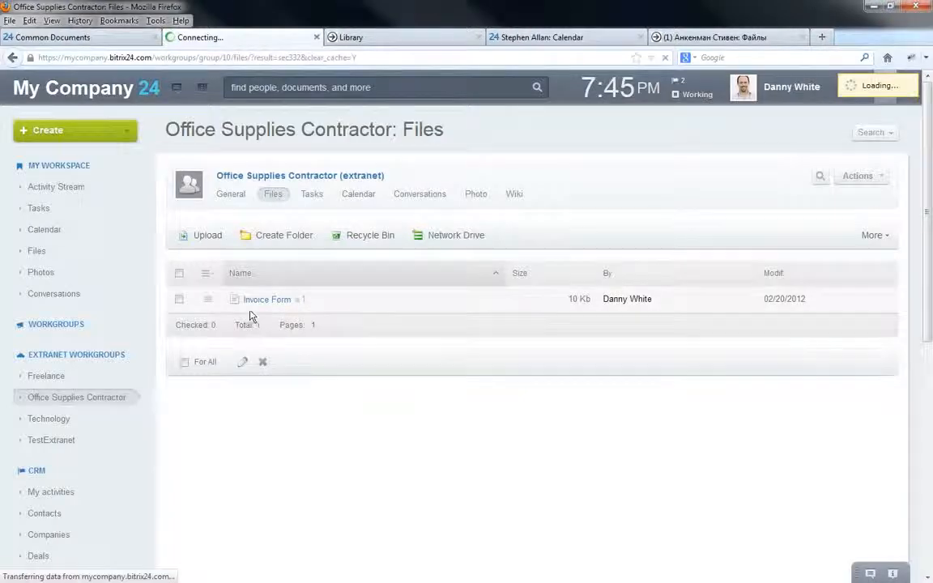
{"action": "scroll", "coordinate": [254, 324], "scroll_direction": "down", "scroll_amount": 5}
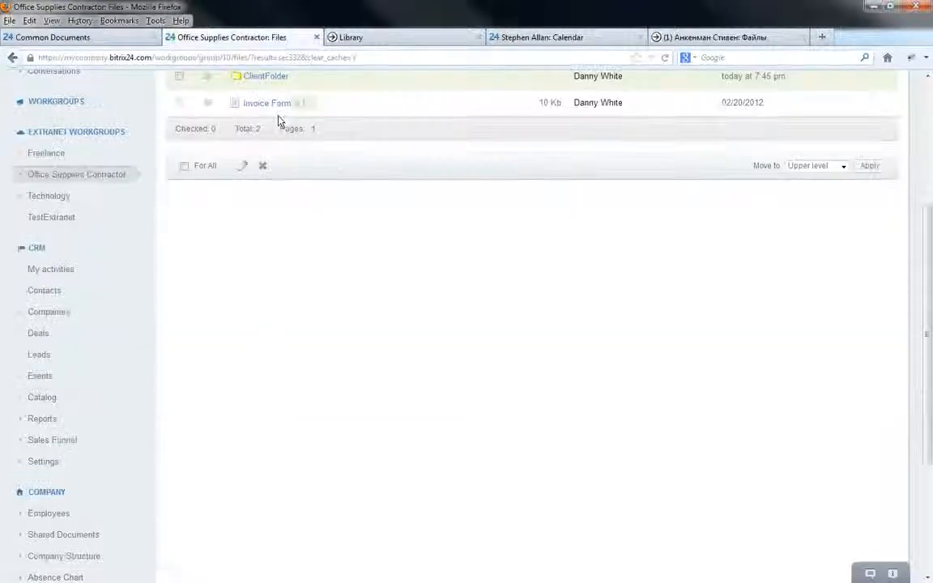
{"action": "scroll", "coordinate": [343, 189], "scroll_direction": "up", "scroll_amount": 5}
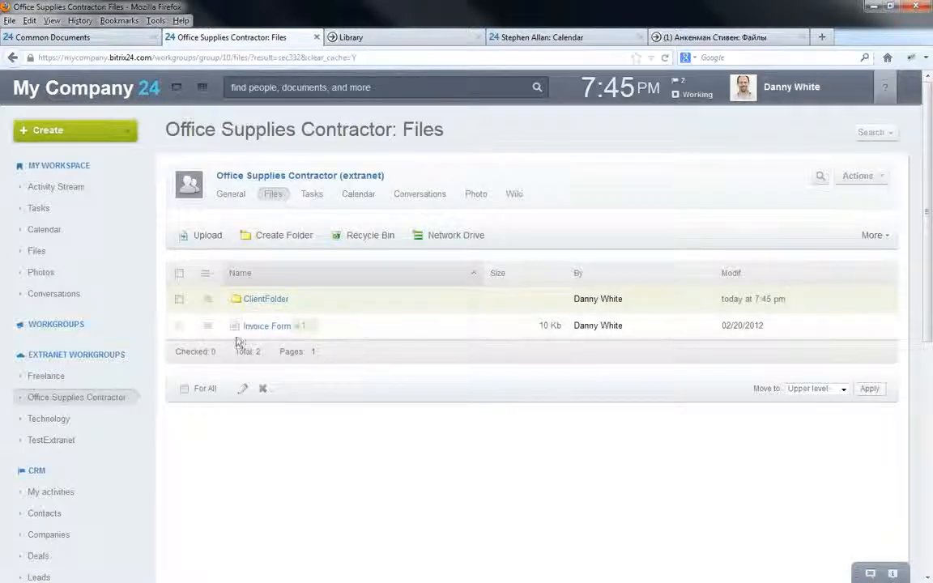
Examine the folder access permissions in the workgroup's document library settings and close them
{"action": "left_click", "coordinate": [865, 236]}
{"action": "left_click", "coordinate": [834, 307]}
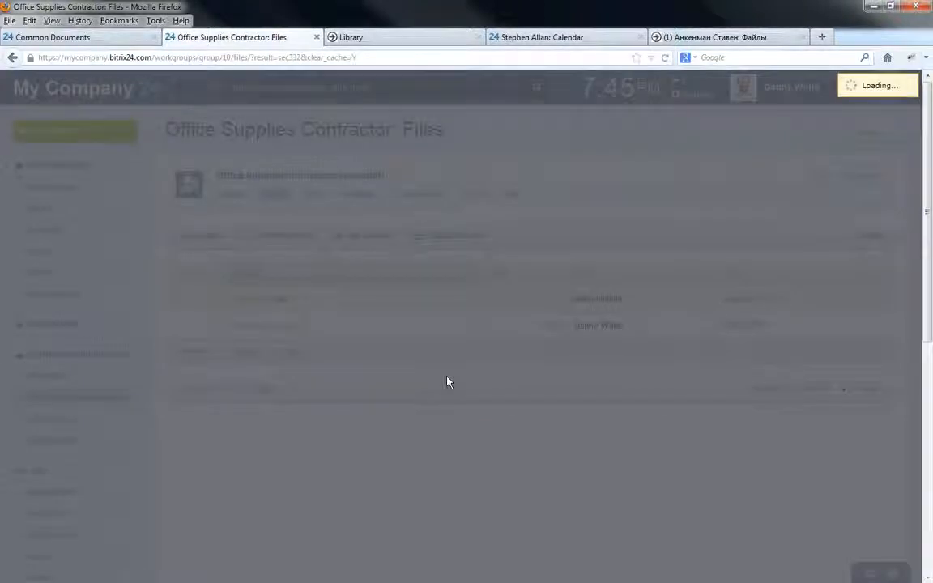
{"action": "scroll", "coordinate": [397, 438], "scroll_direction": "down", "scroll_amount": 2}
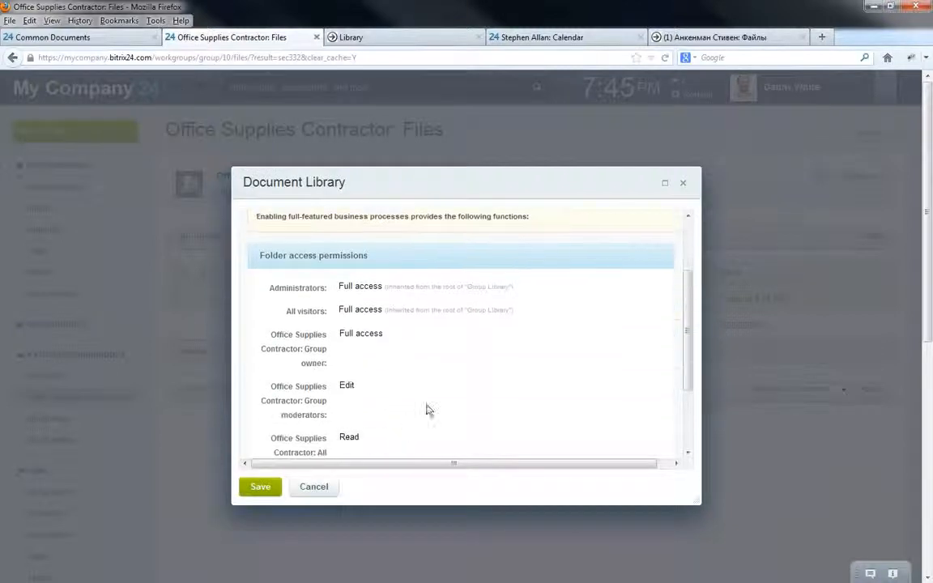
{"action": "left_click", "coordinate": [682, 185]}
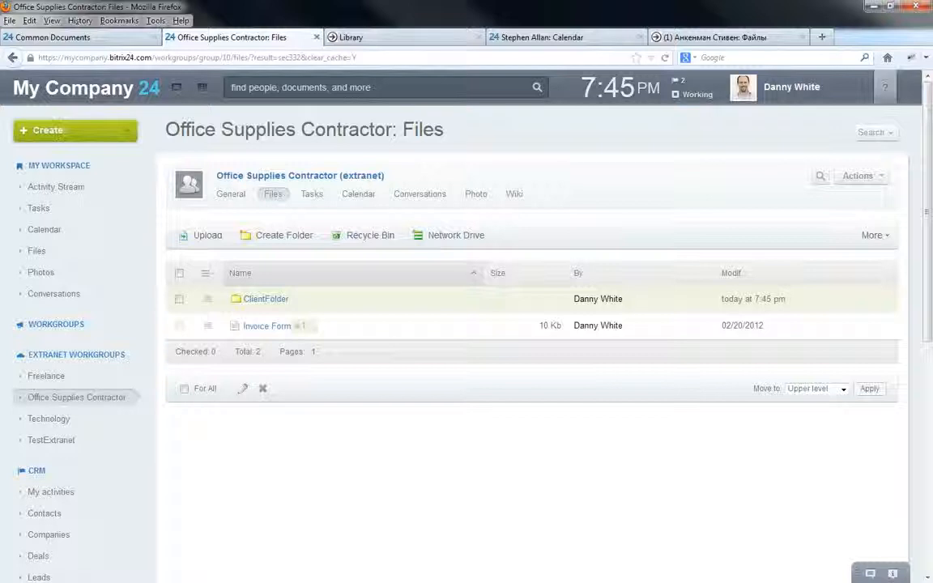